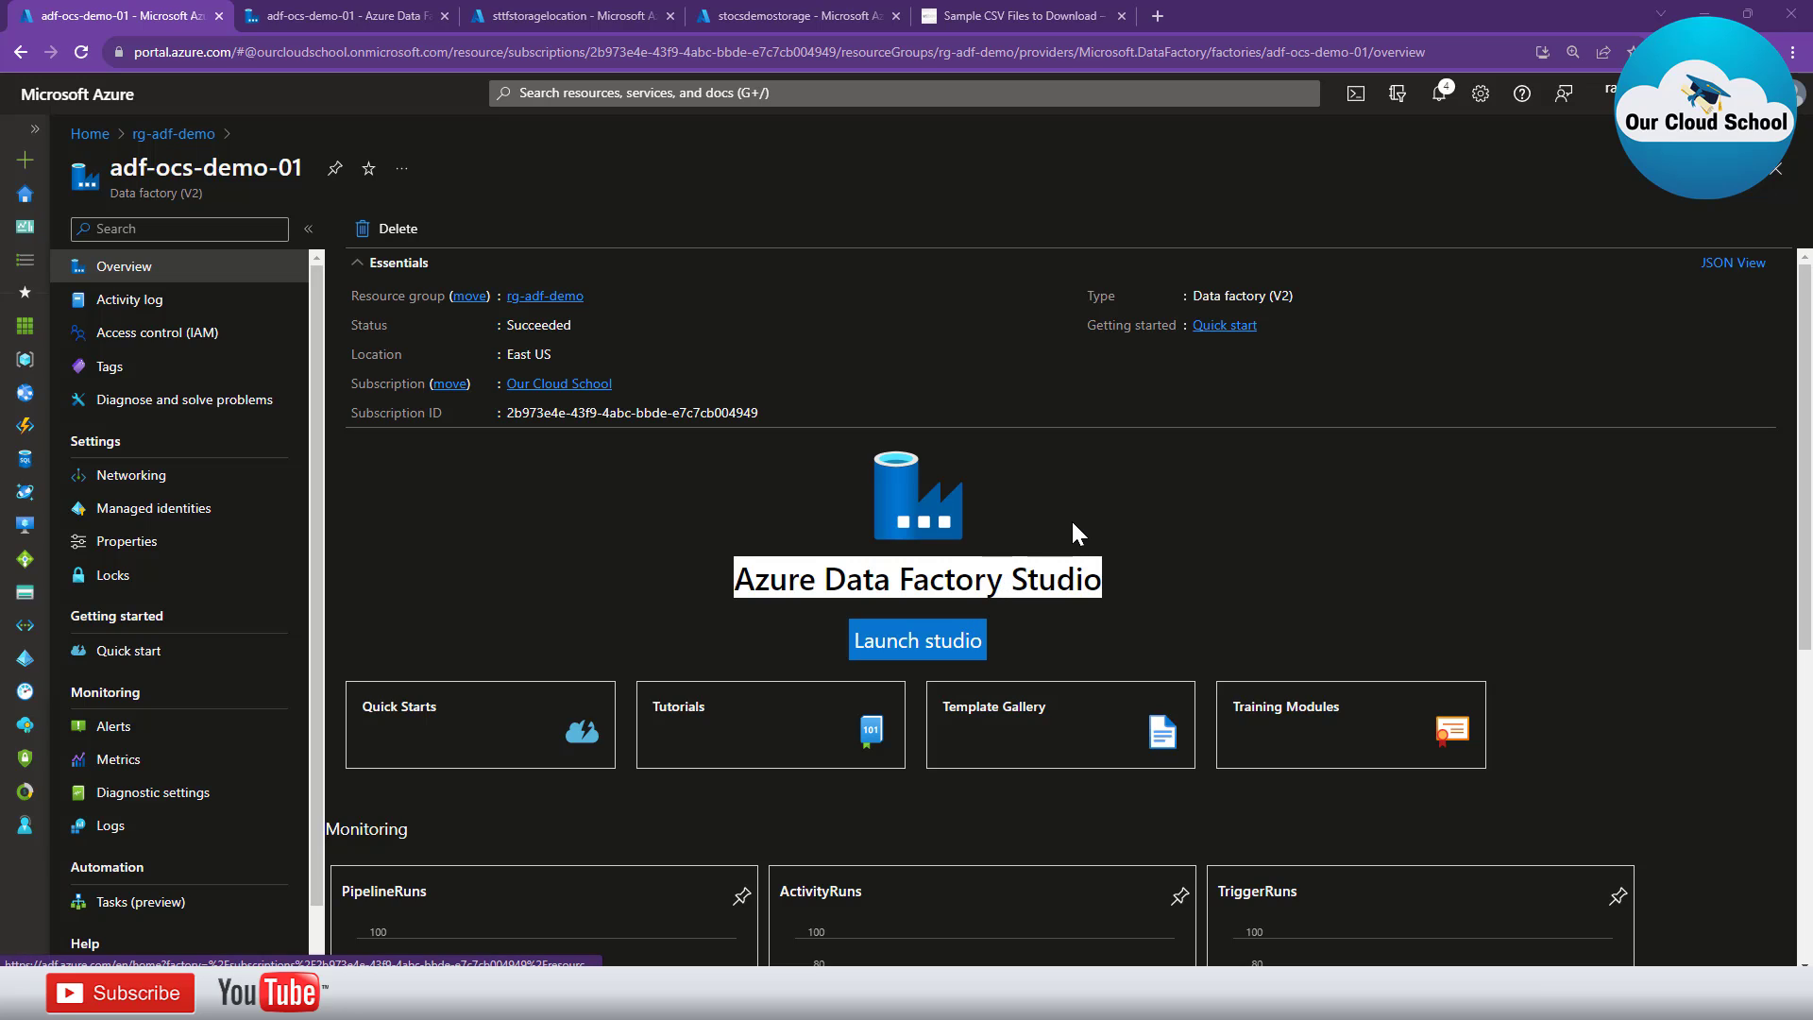
Delete all blobs from the output container of the stocsdemostorage storage account.
click(927, 556)
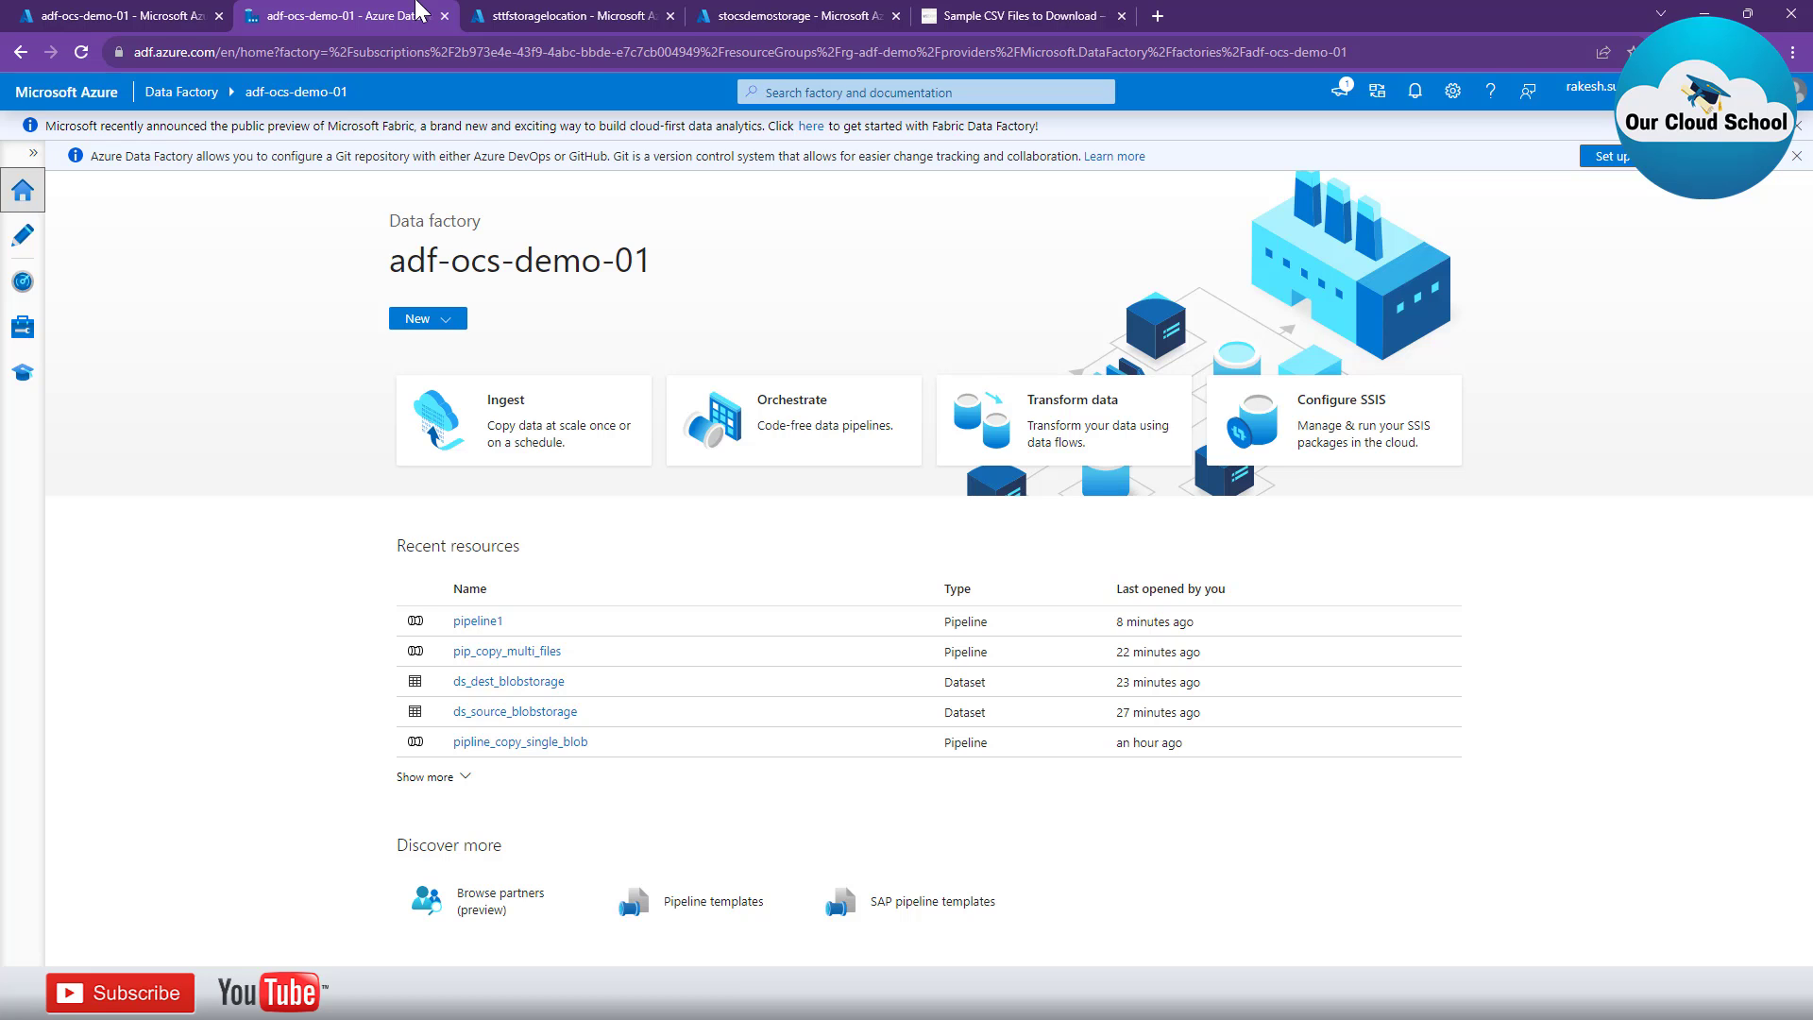
click(543, 20)
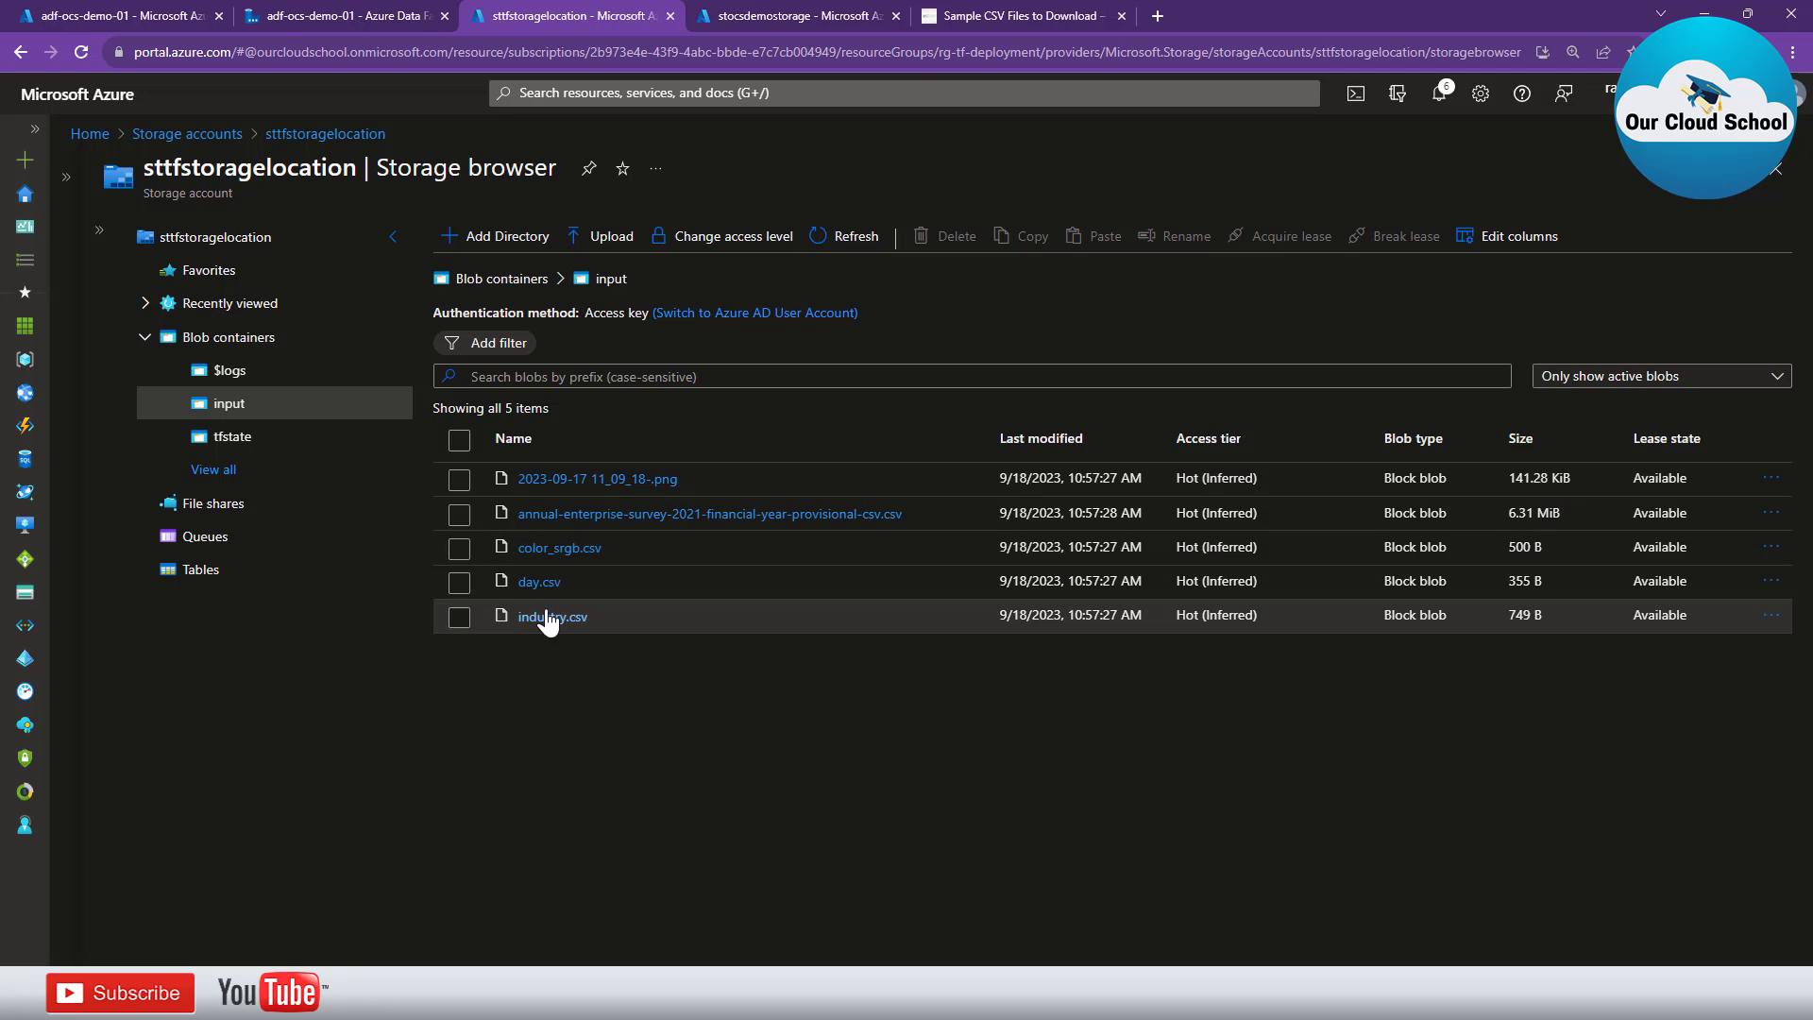
click(719, 20)
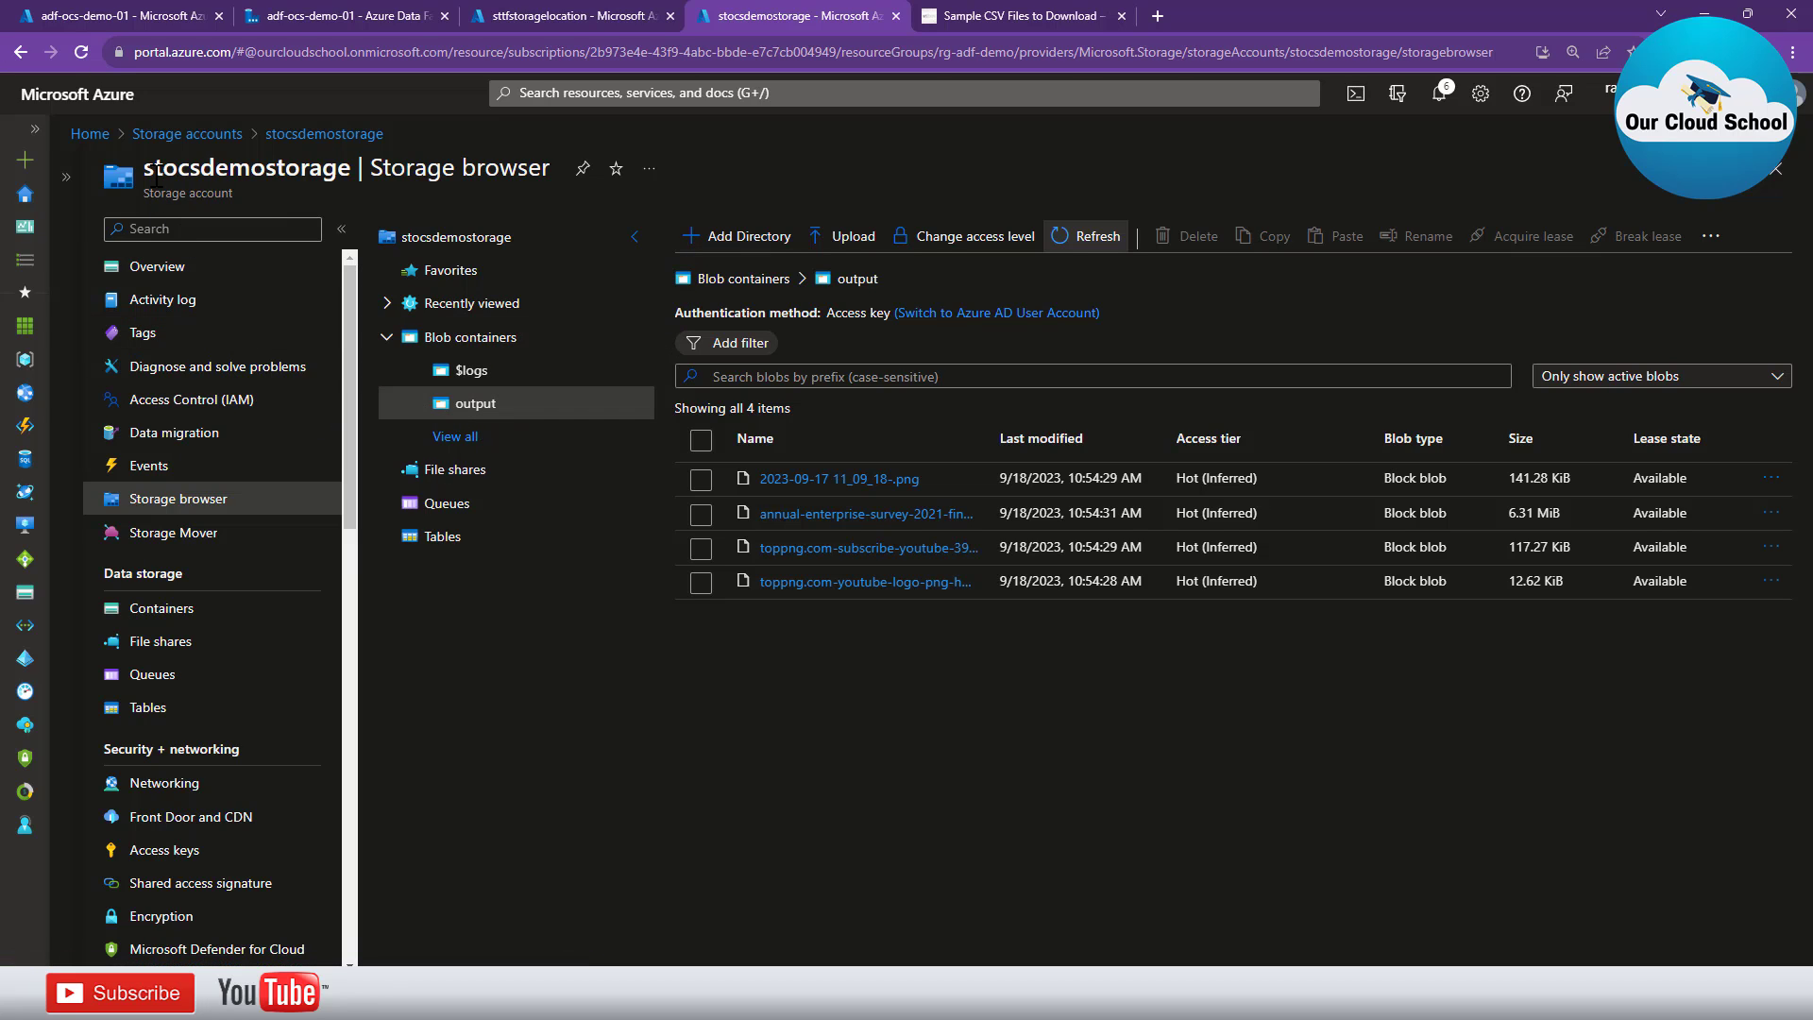
drag(150, 167, 323, 167)
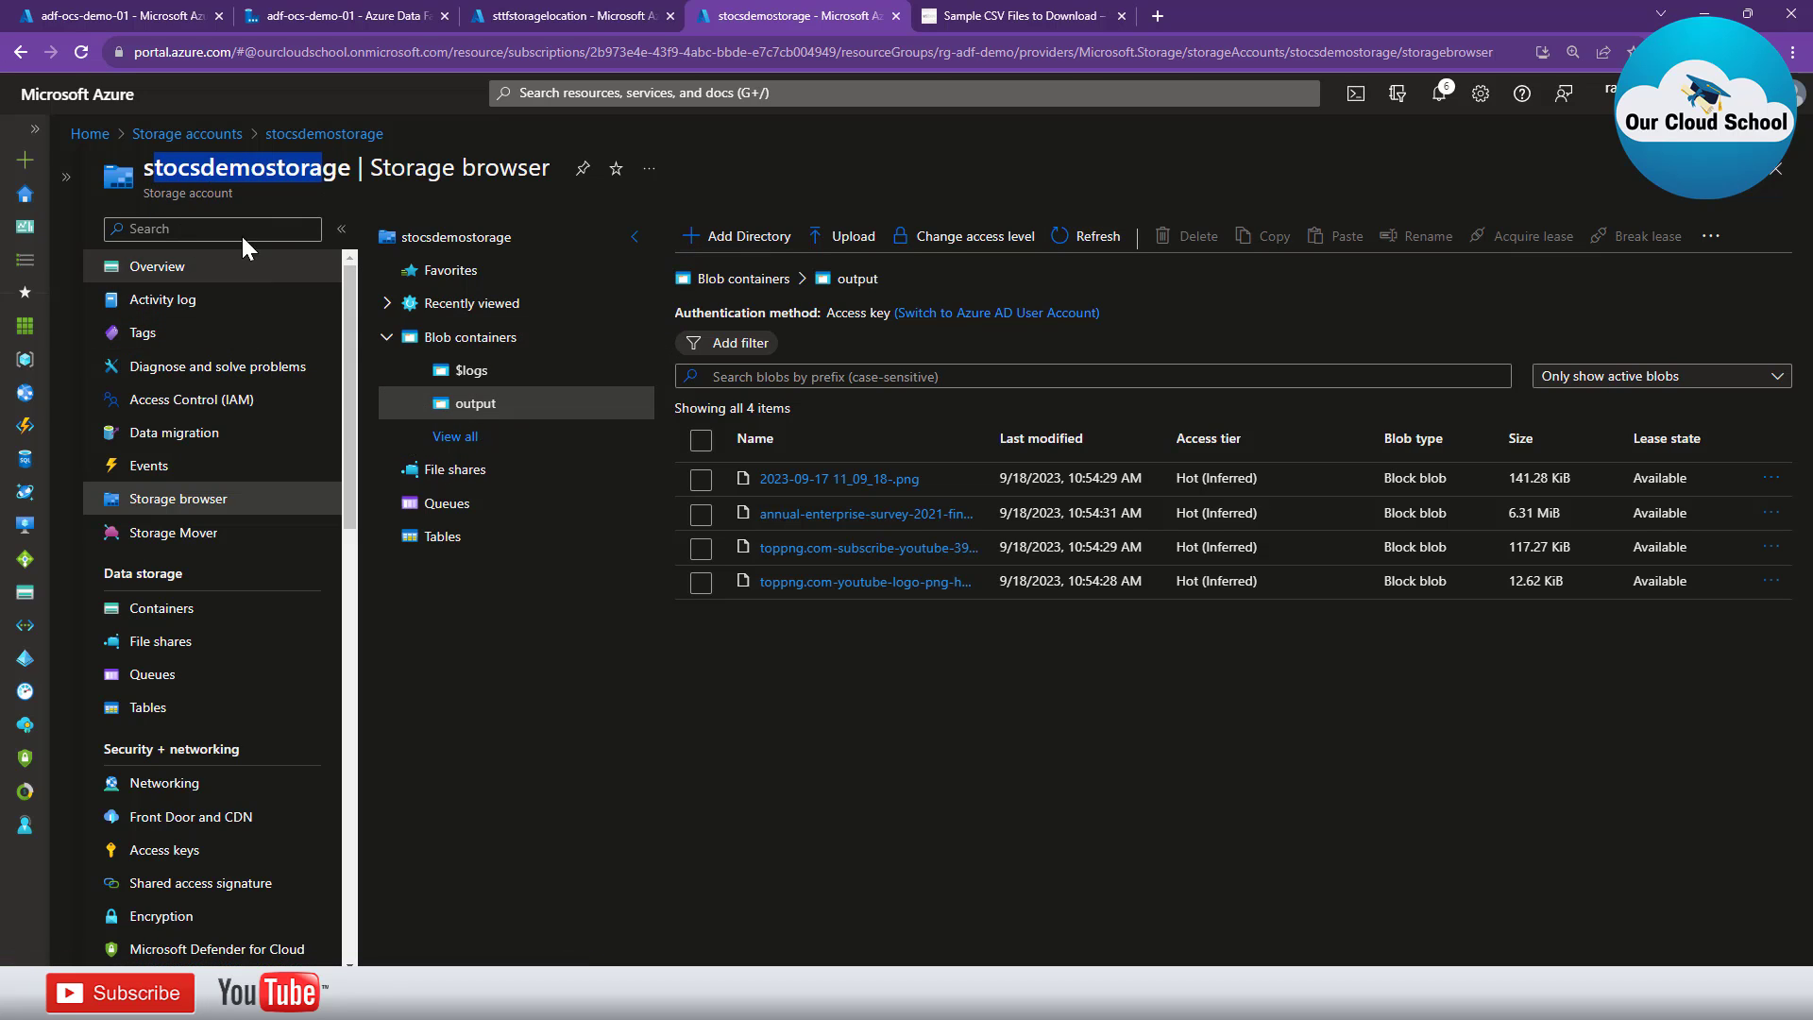
double_click(248, 168)
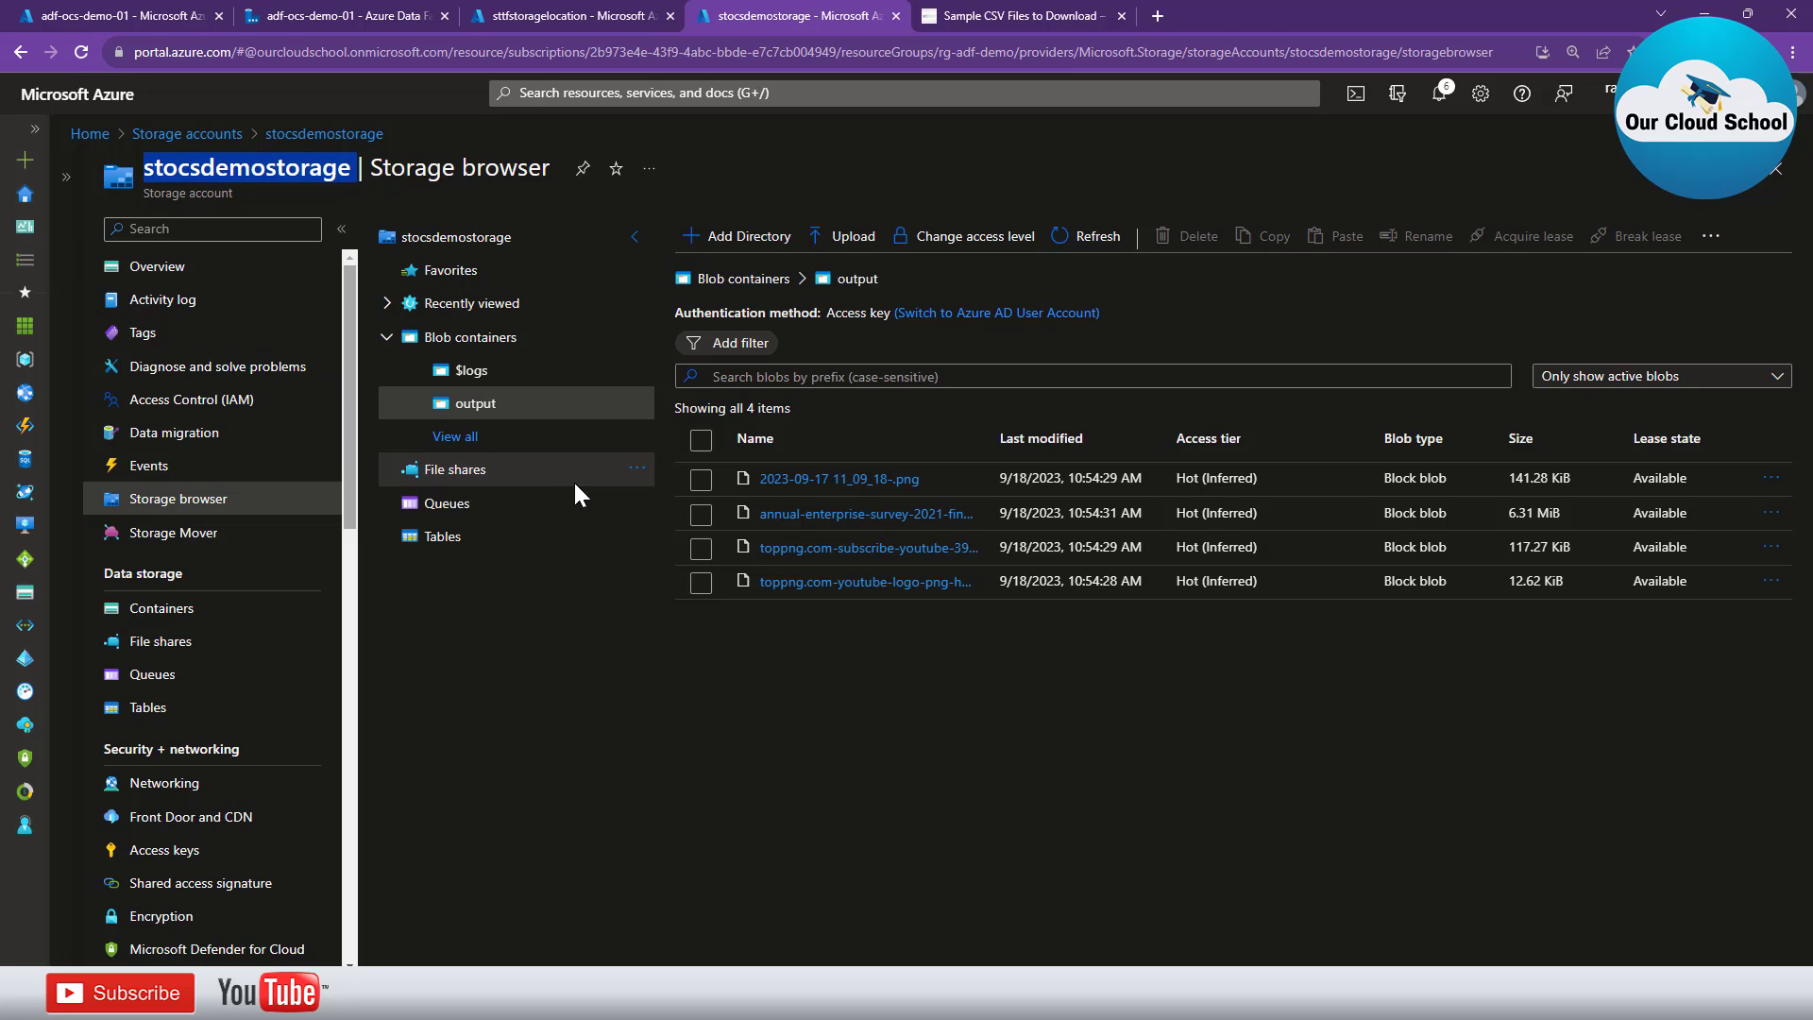
click(867, 736)
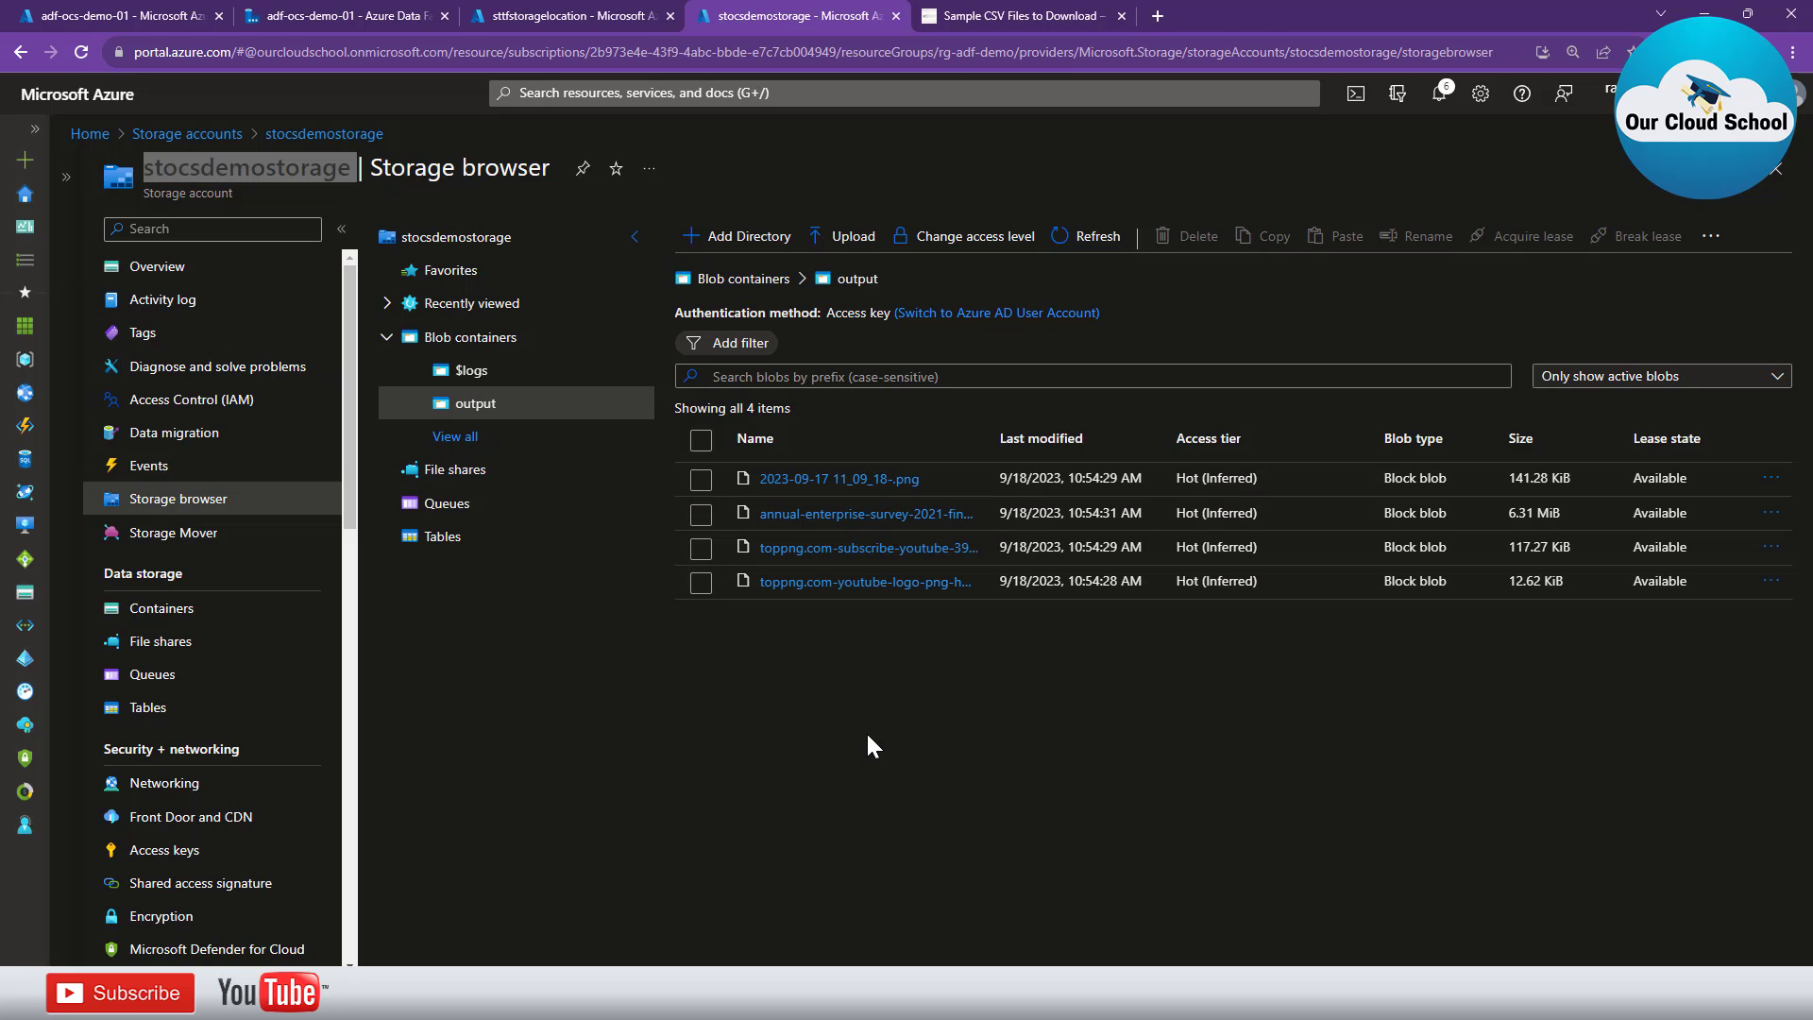
click(700, 440)
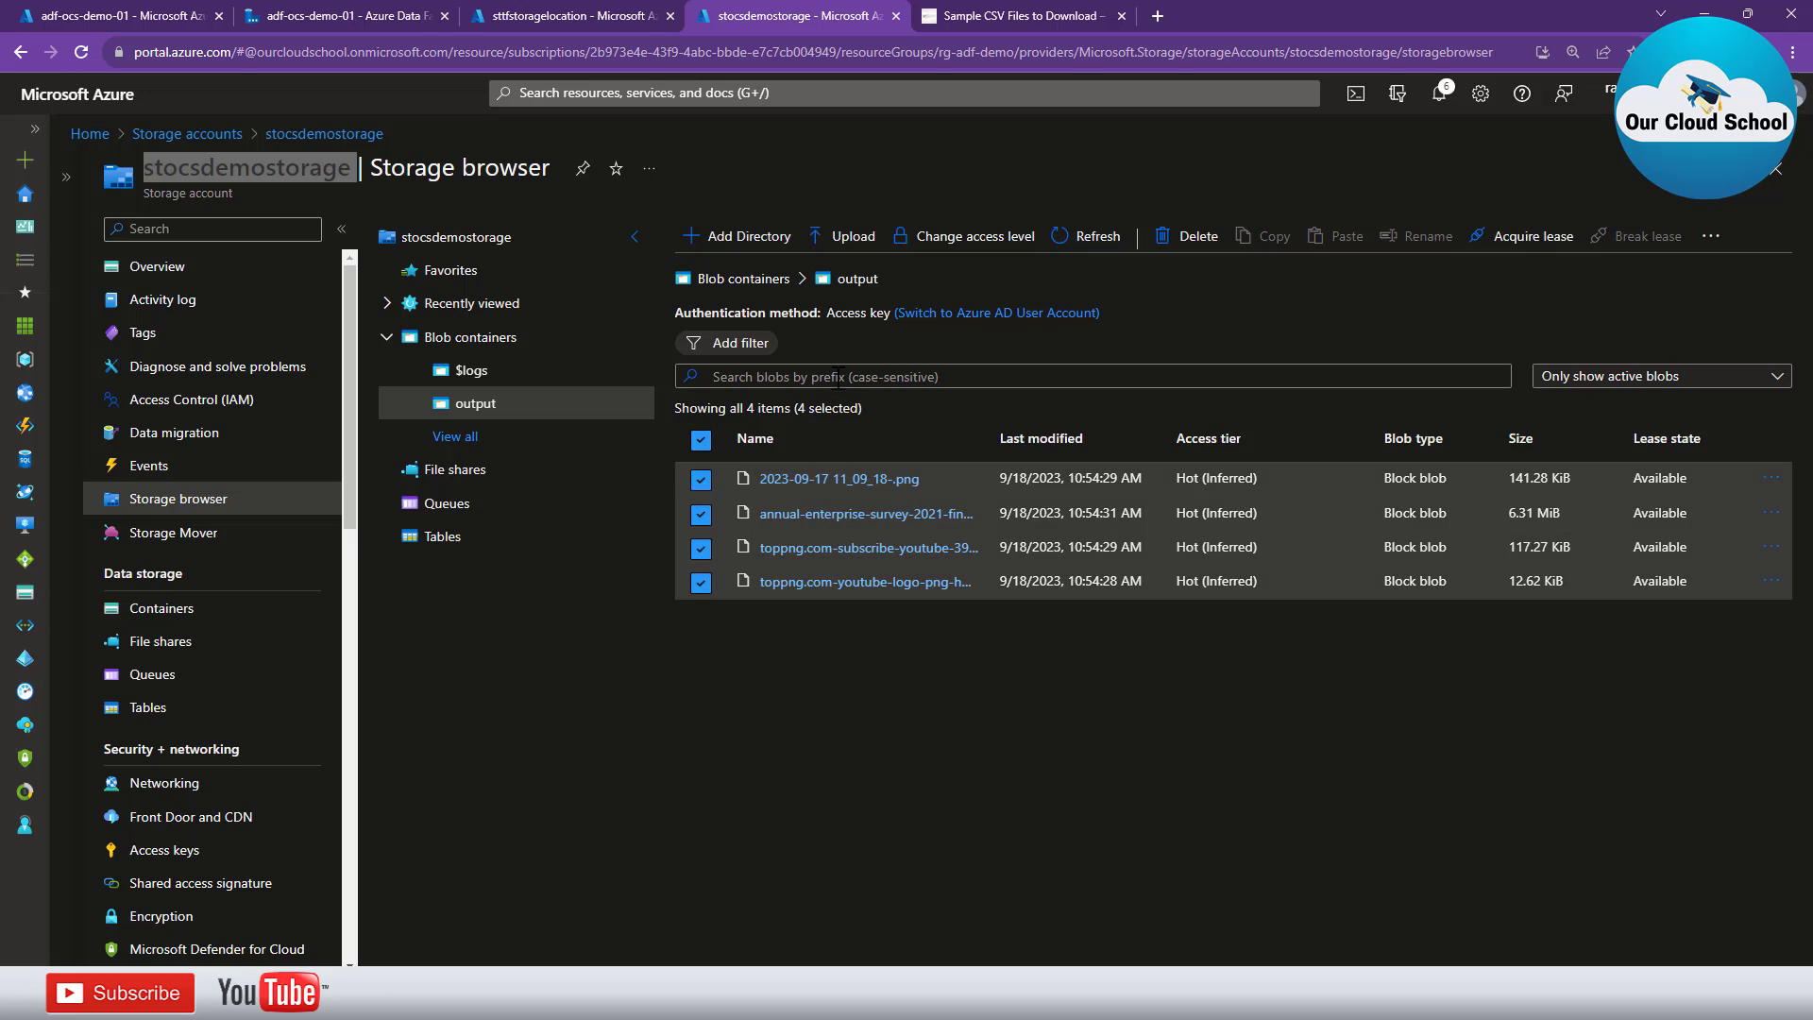
click(1191, 236)
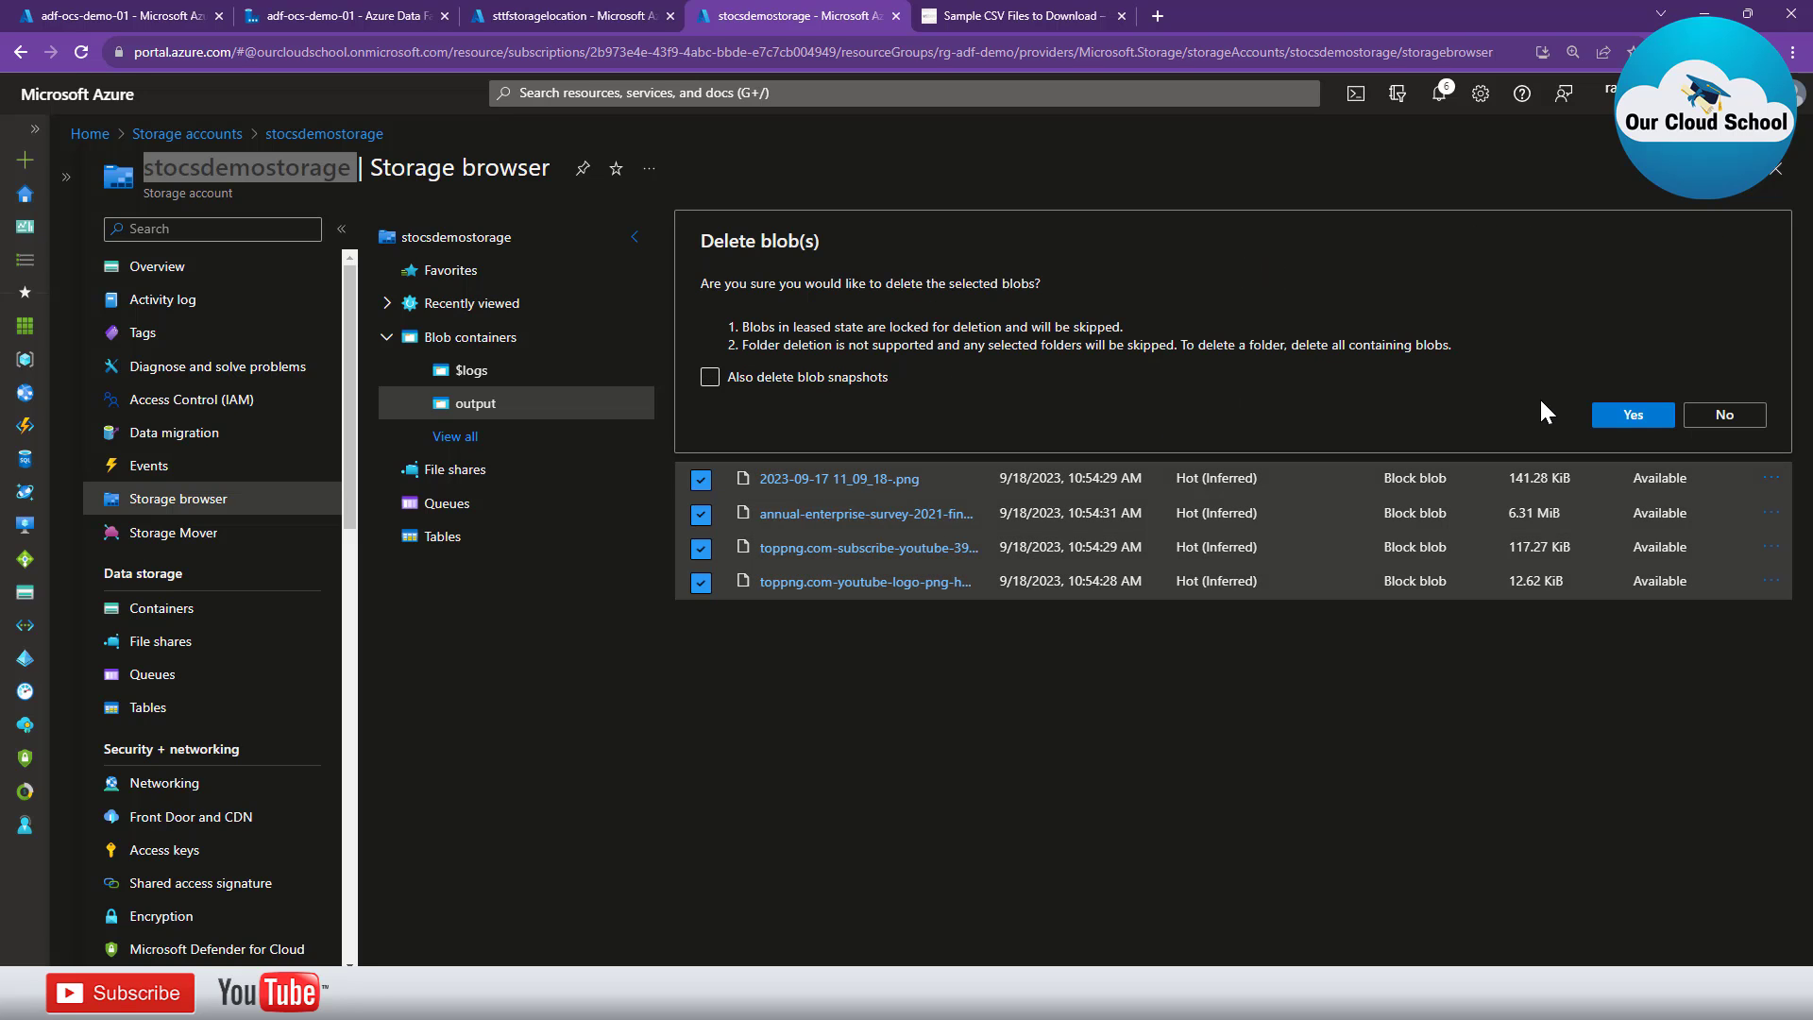
click(1653, 414)
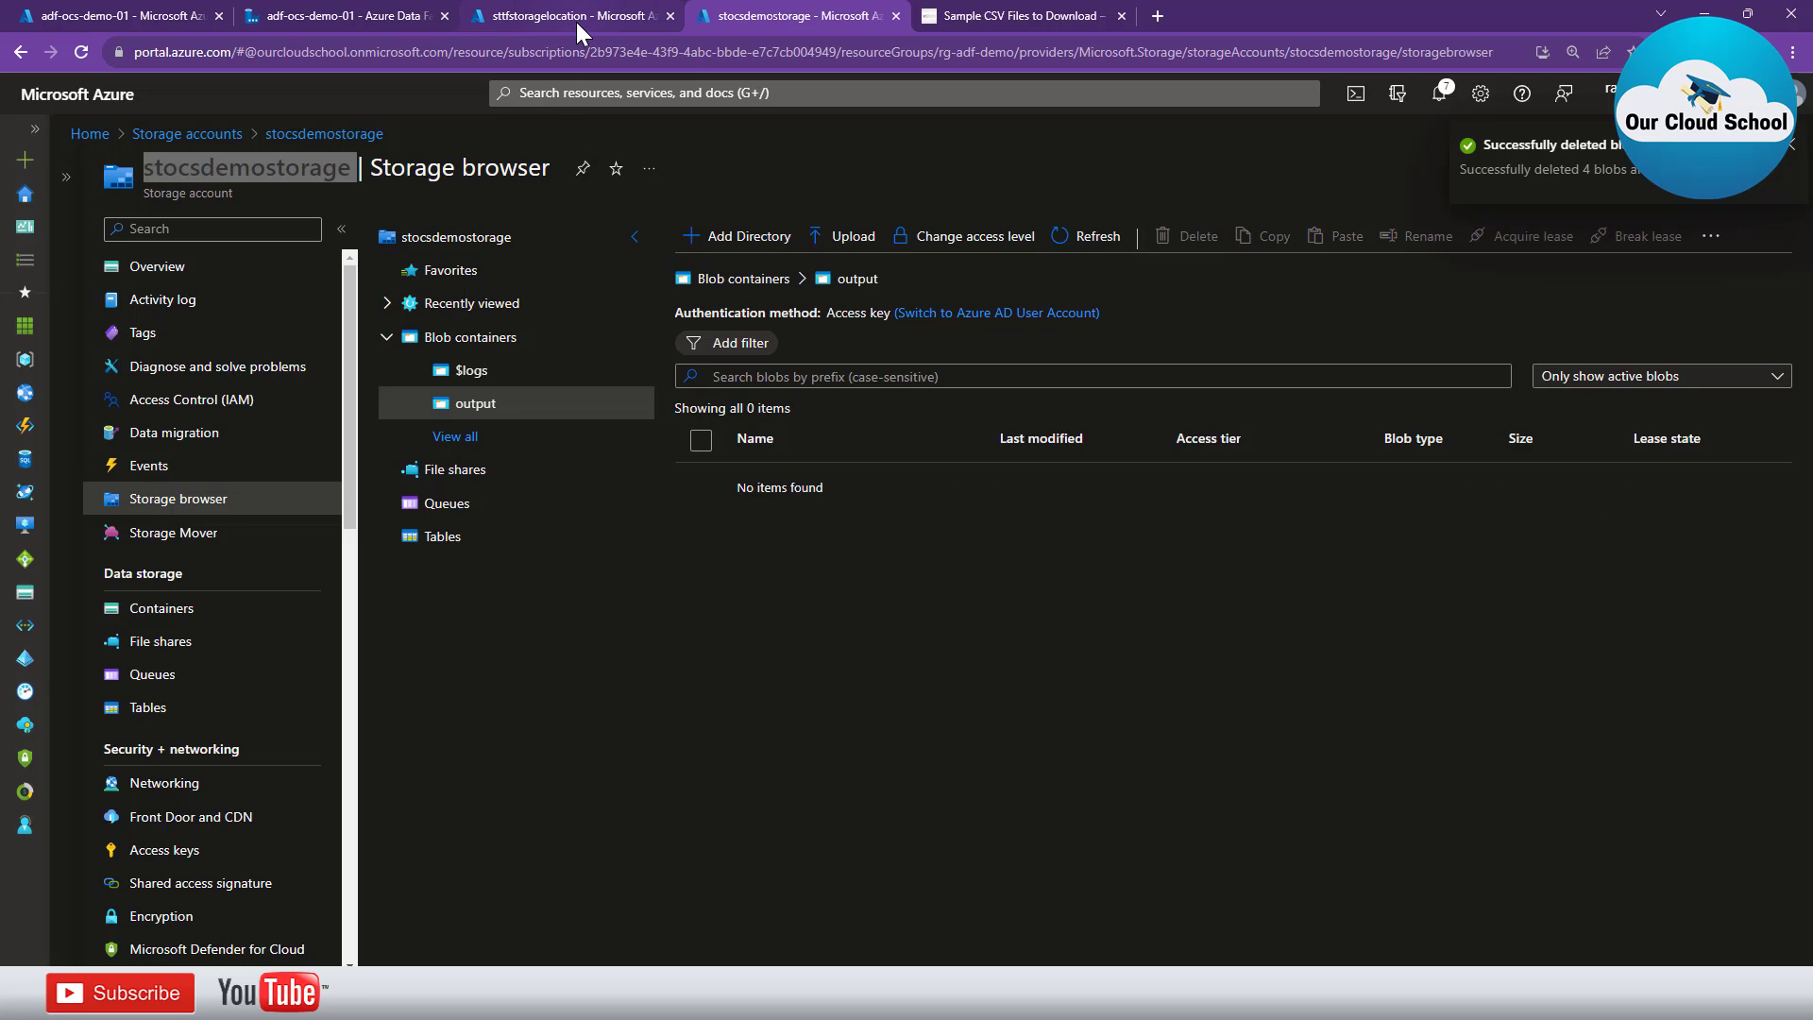
Create a new pipeline in the adf-ocs-demo-01 data factory and name it pip_copy_multi_csv.
click(576, 21)
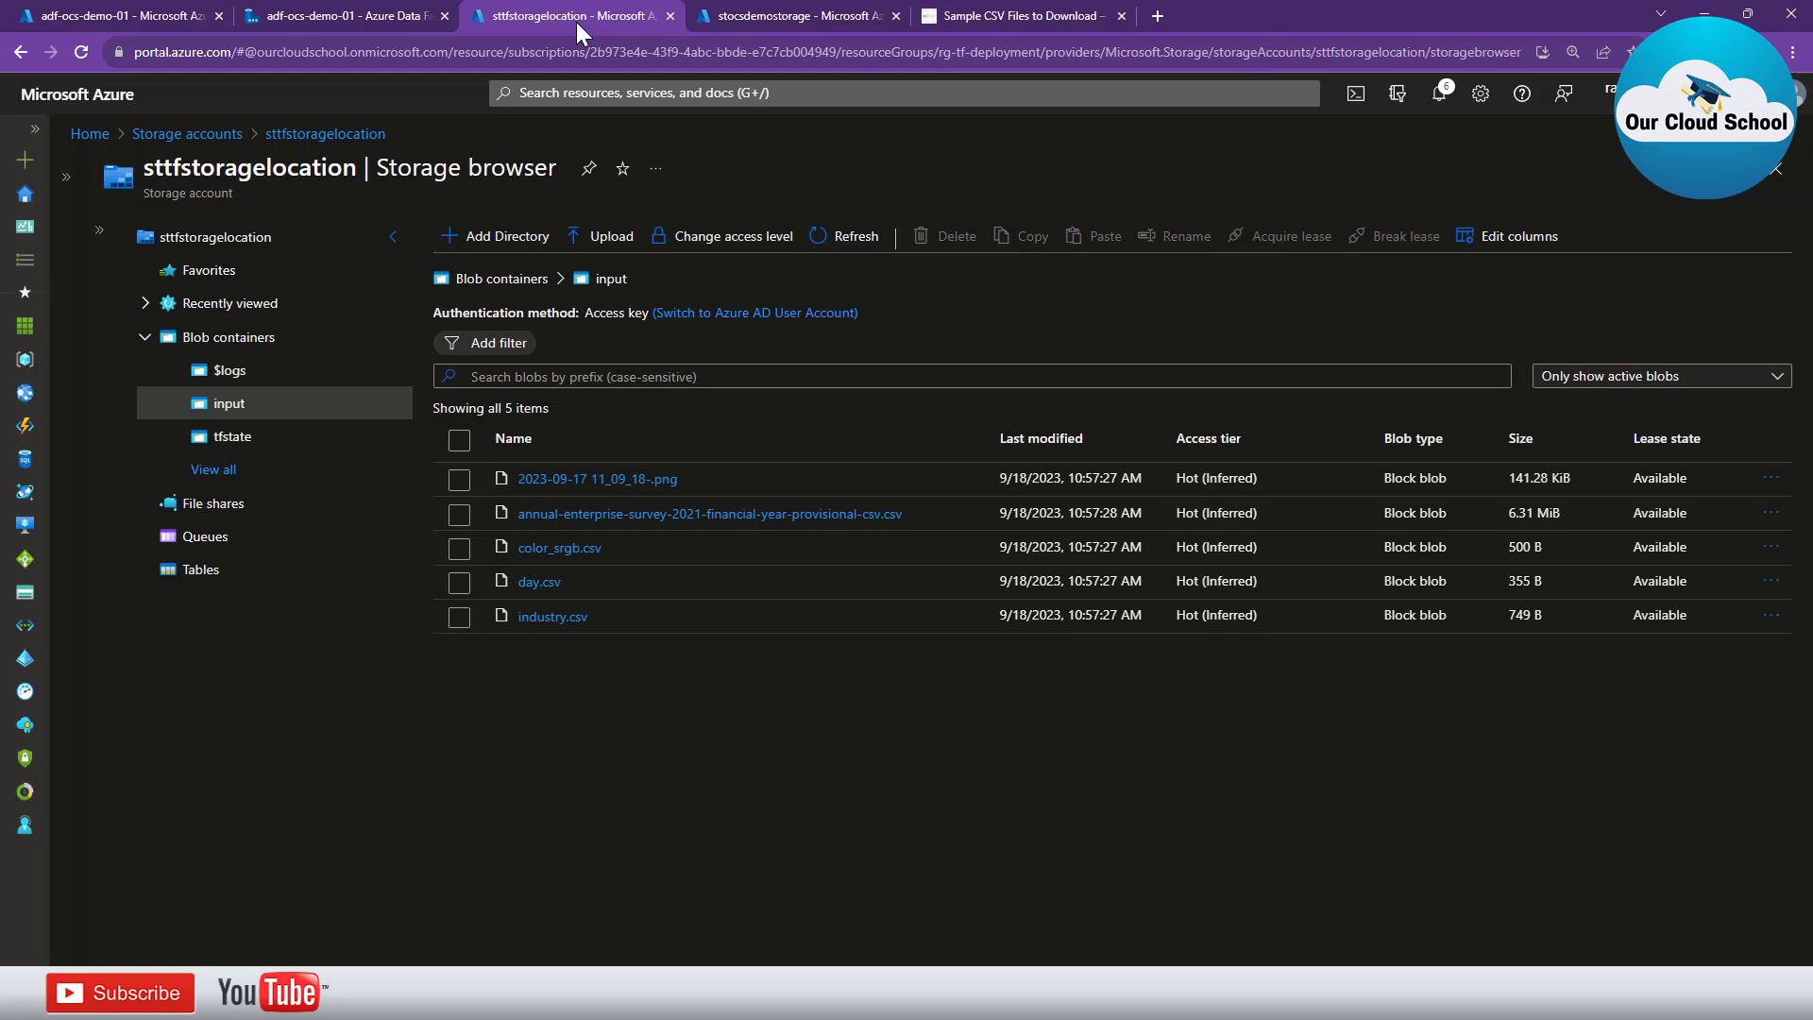
click(326, 17)
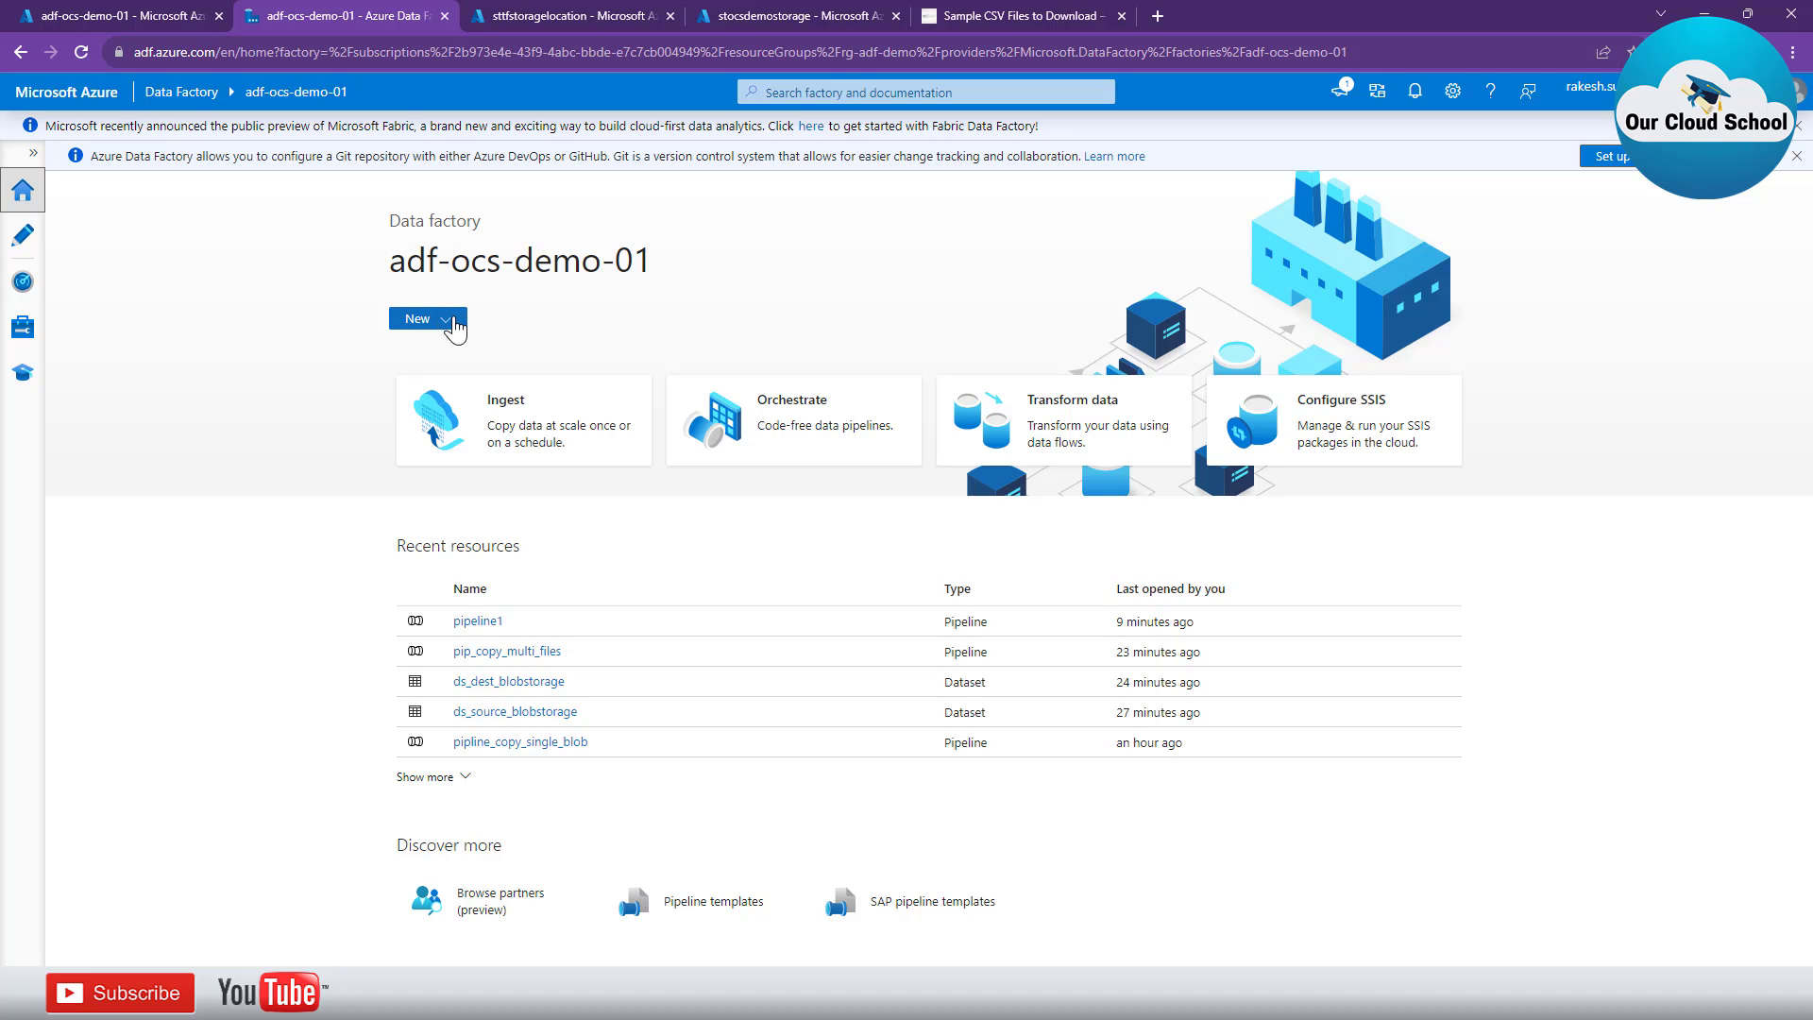
click(451, 322)
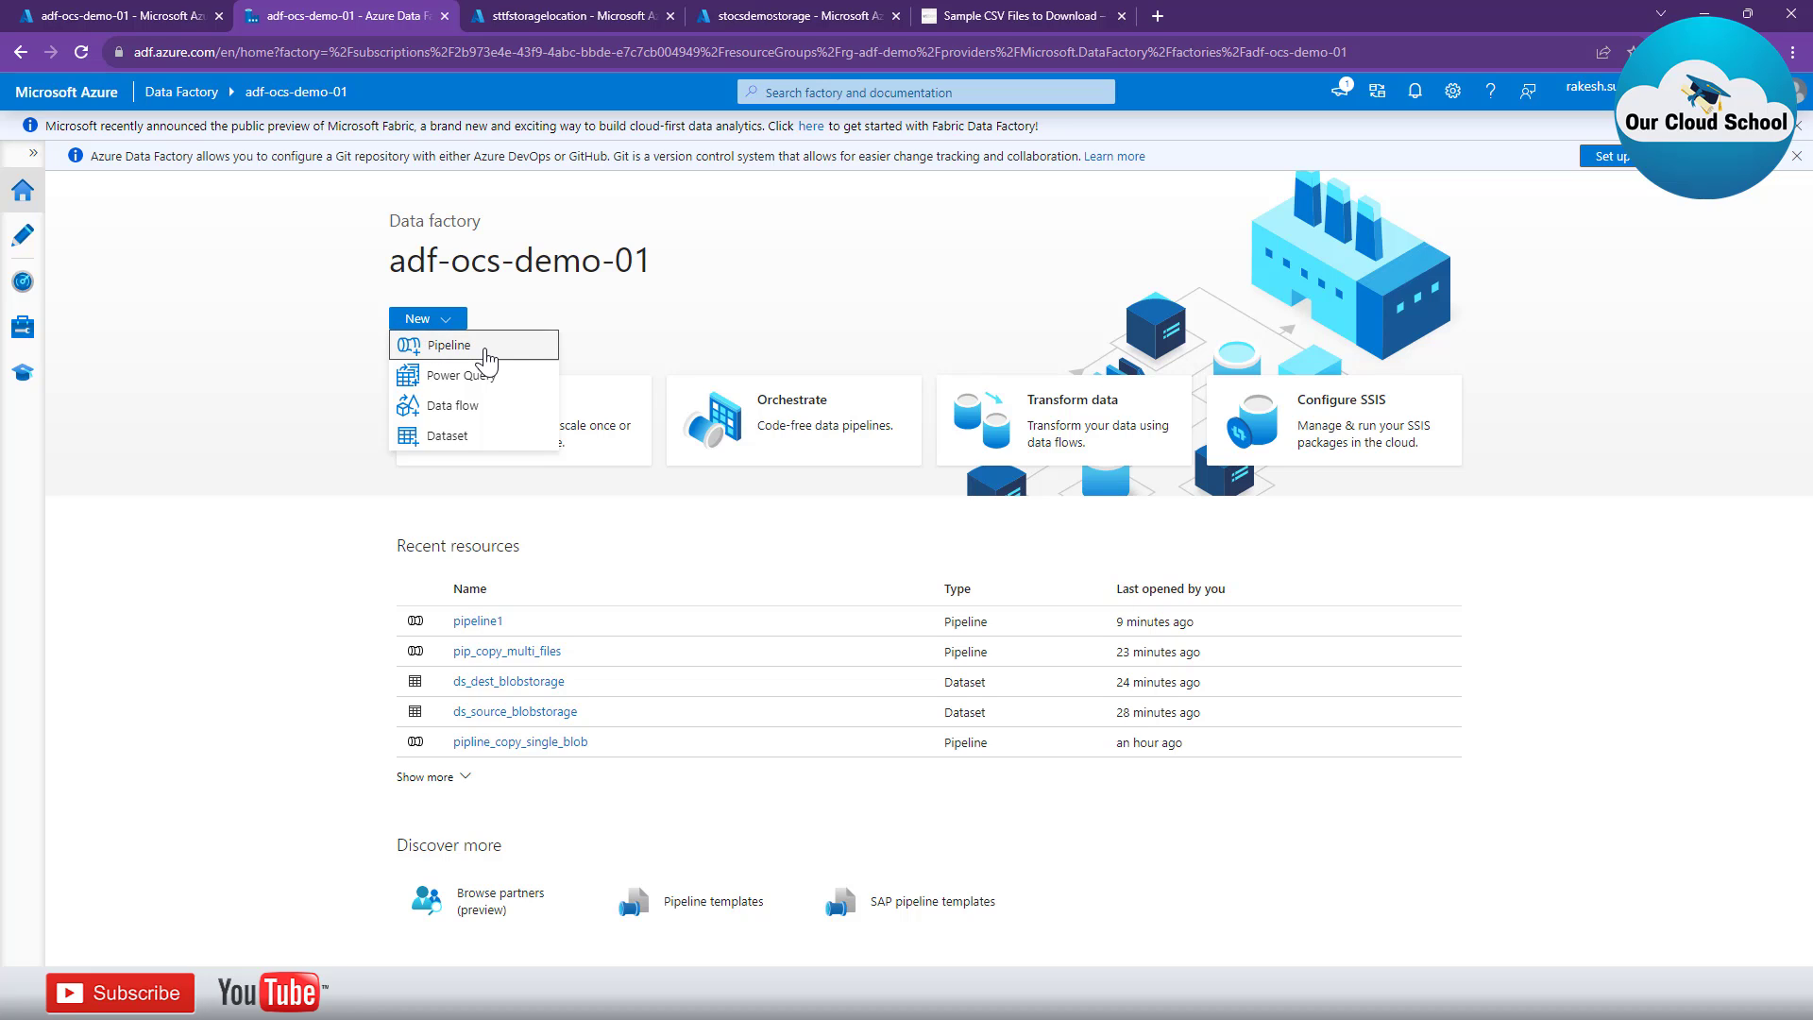
click(485, 357)
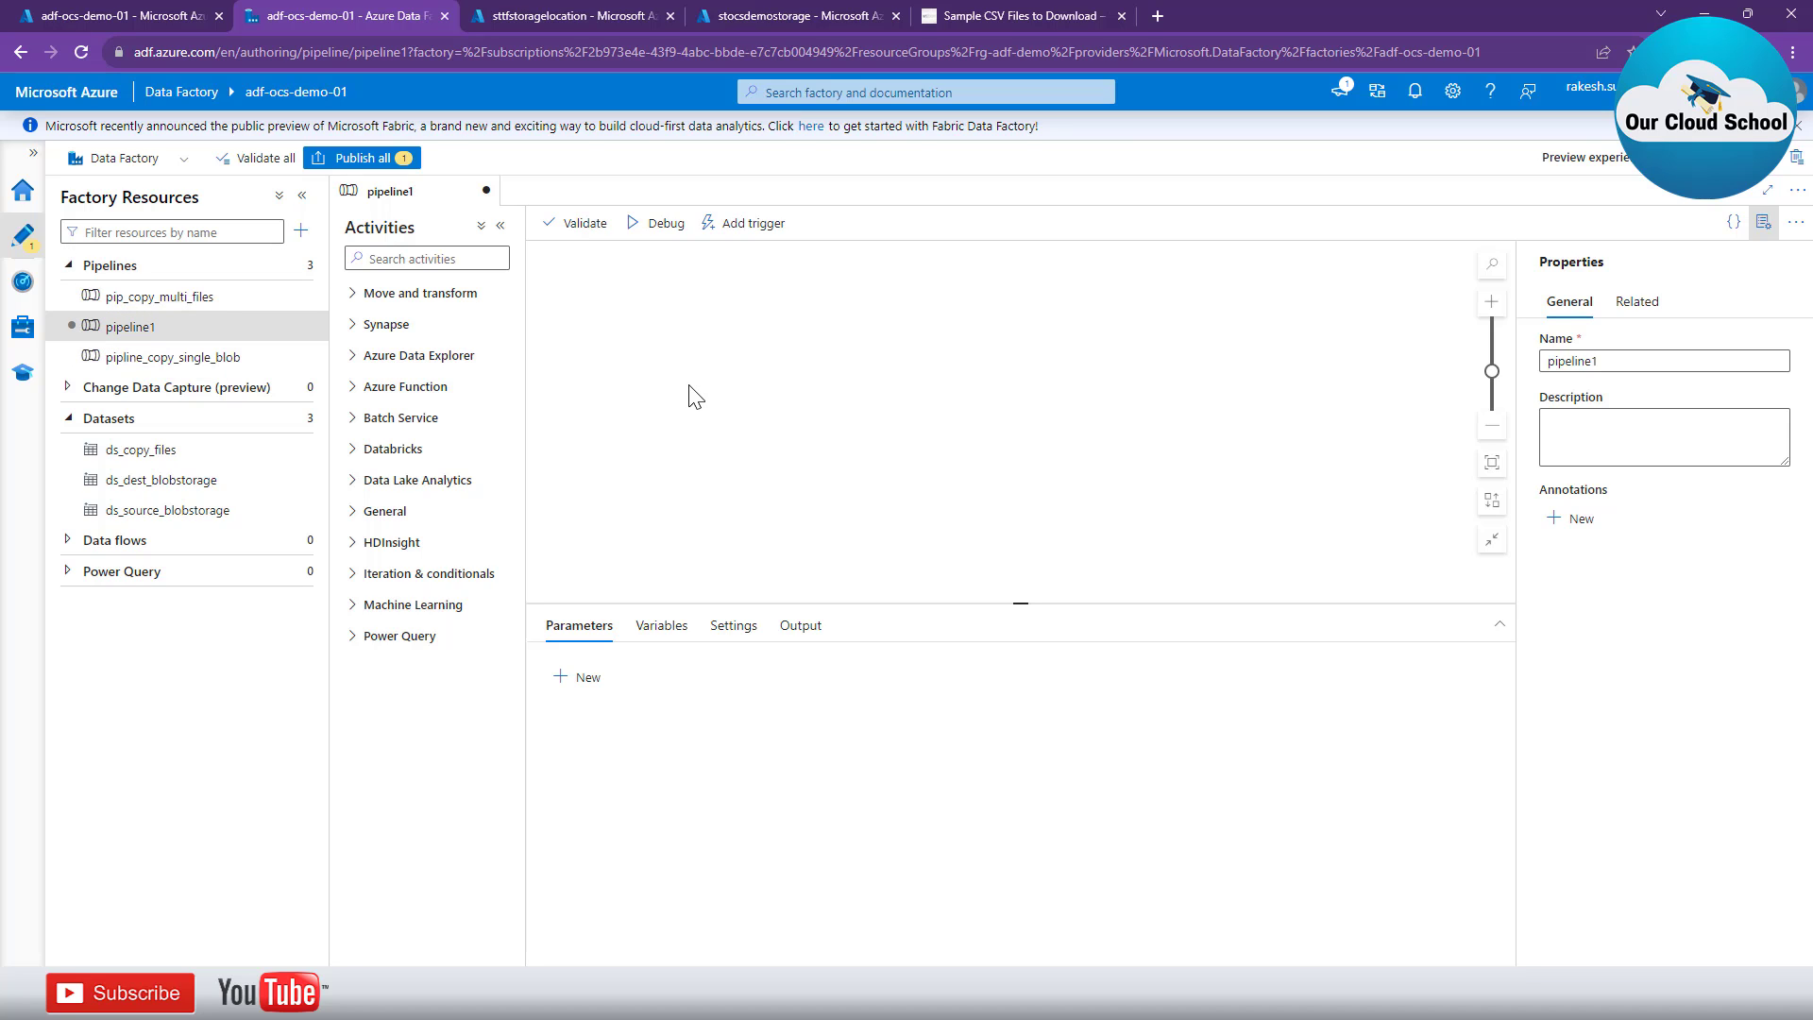
drag(1597, 367, 1304, 353)
drag(1543, 361, 1620, 360)
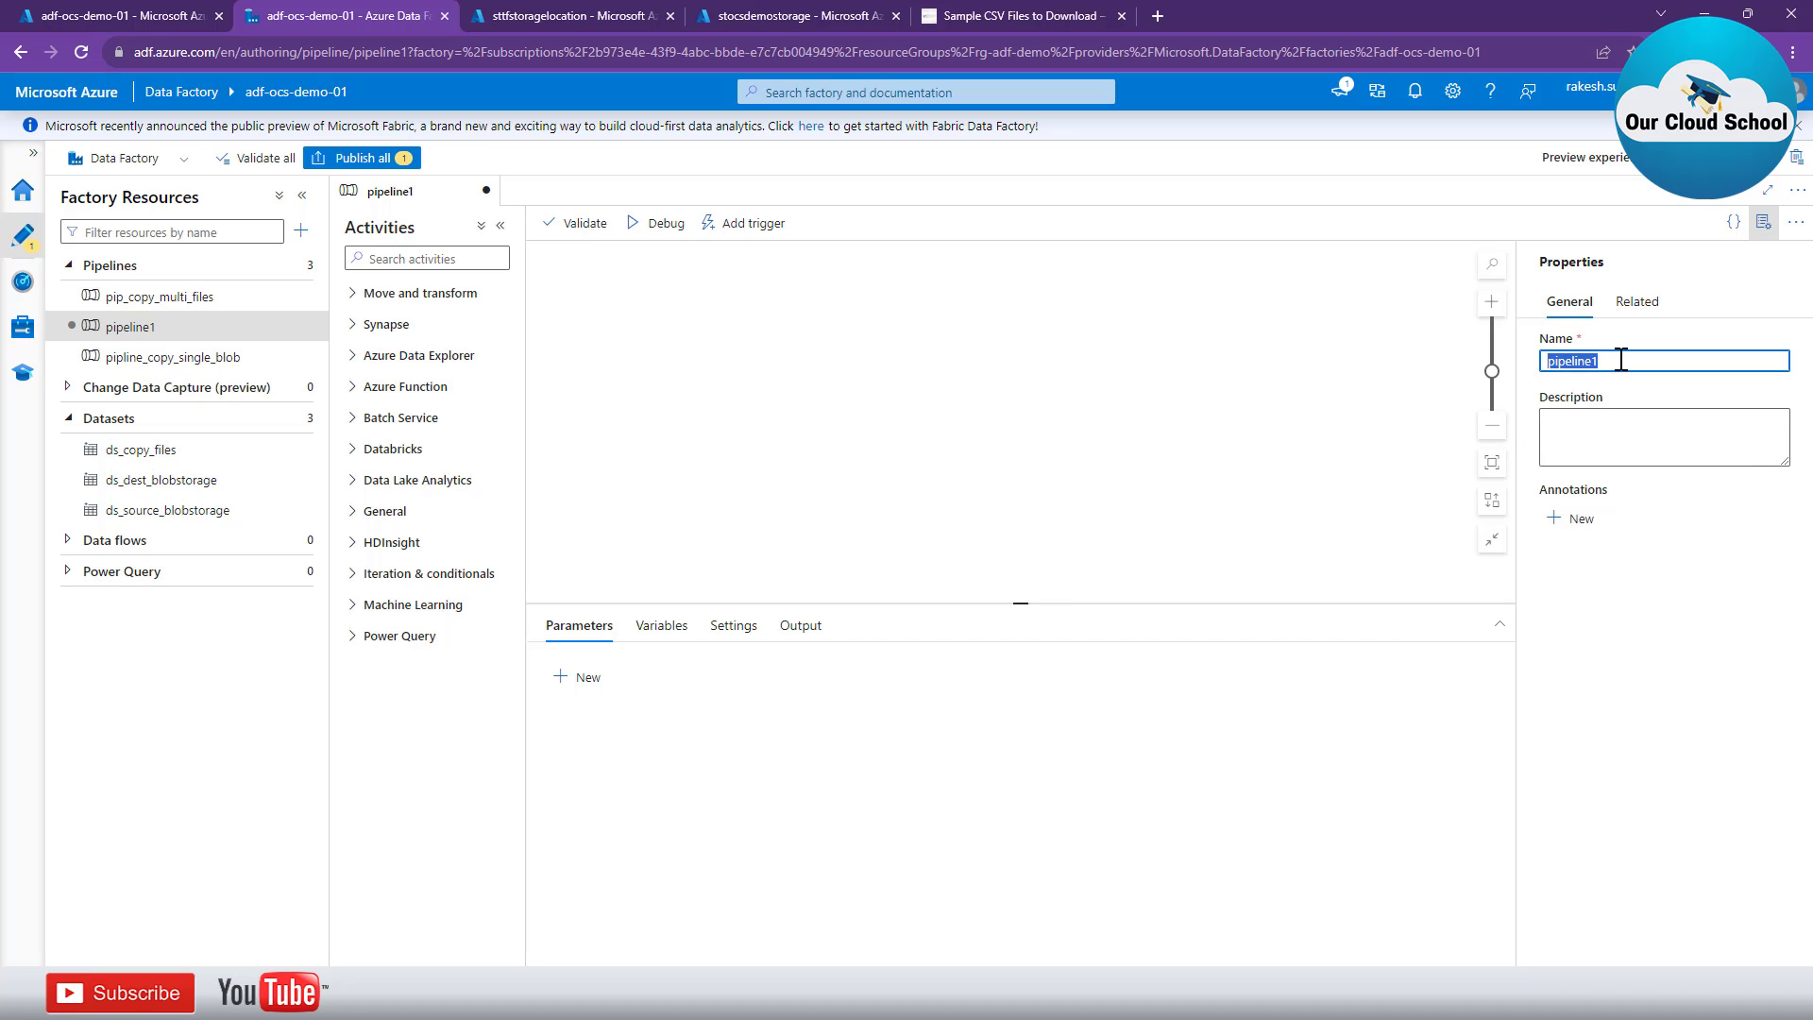
text(pip_copy_multi_csv)
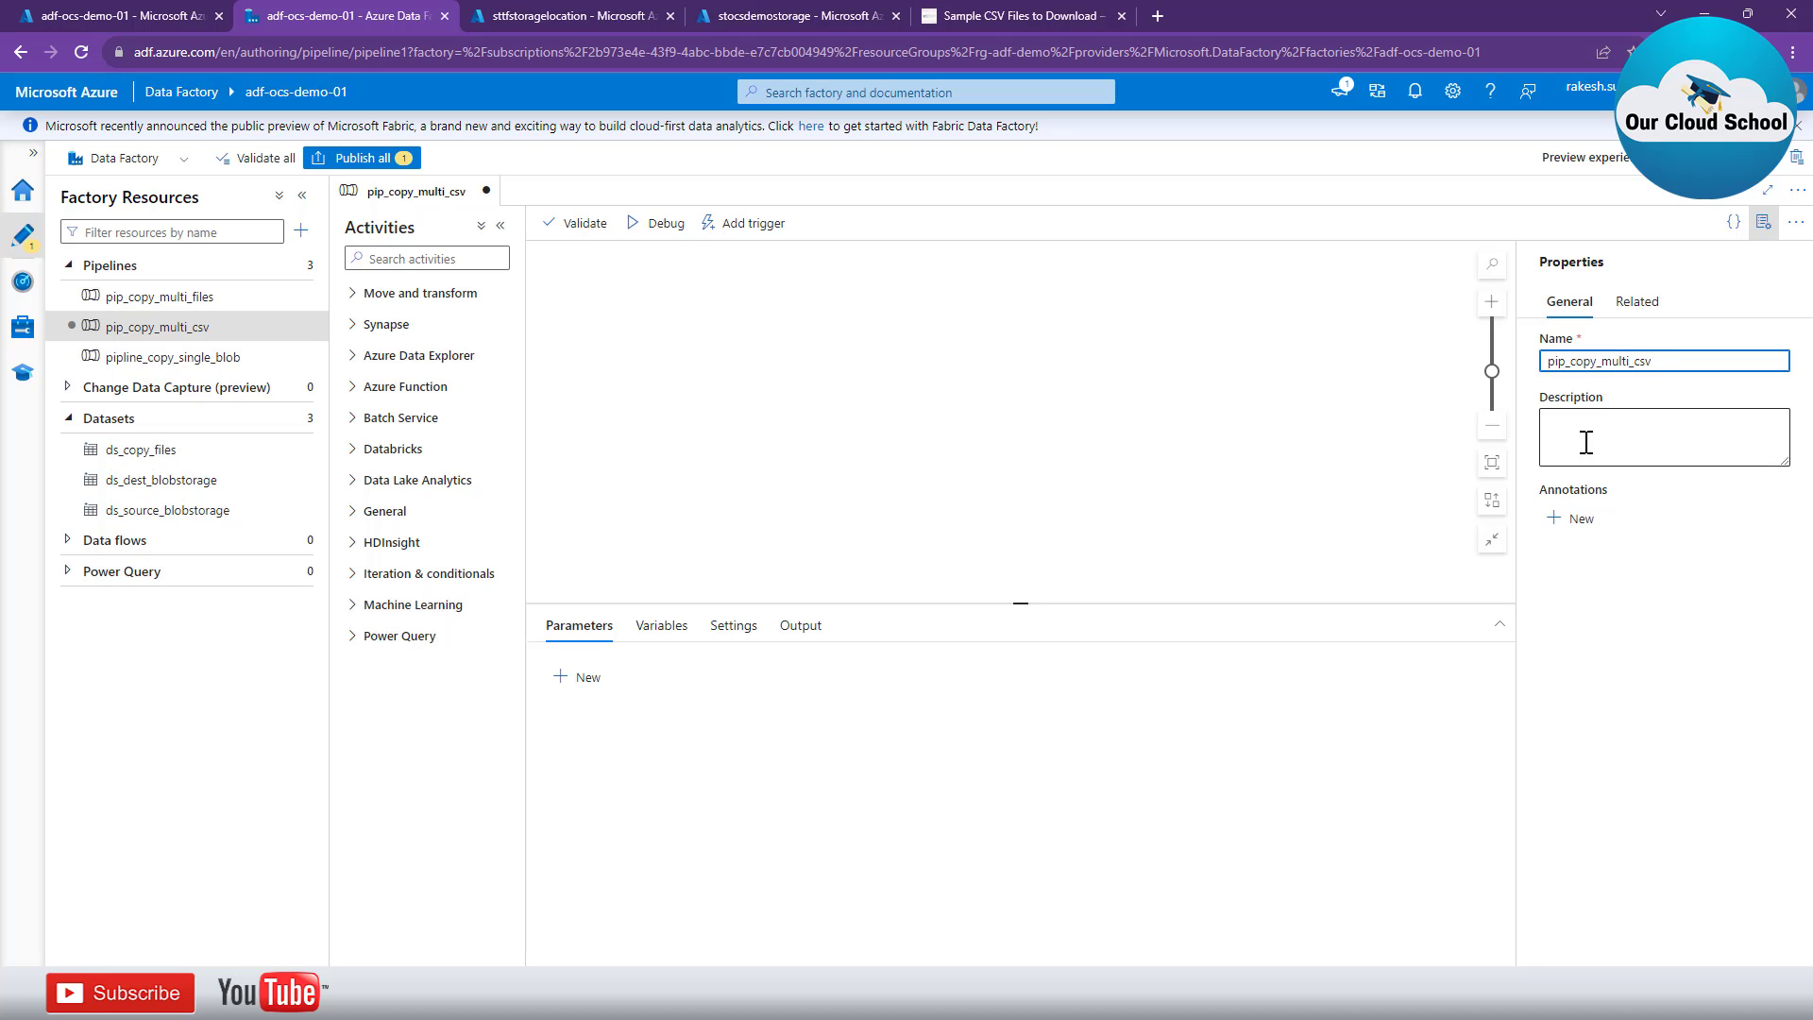
click(788, 425)
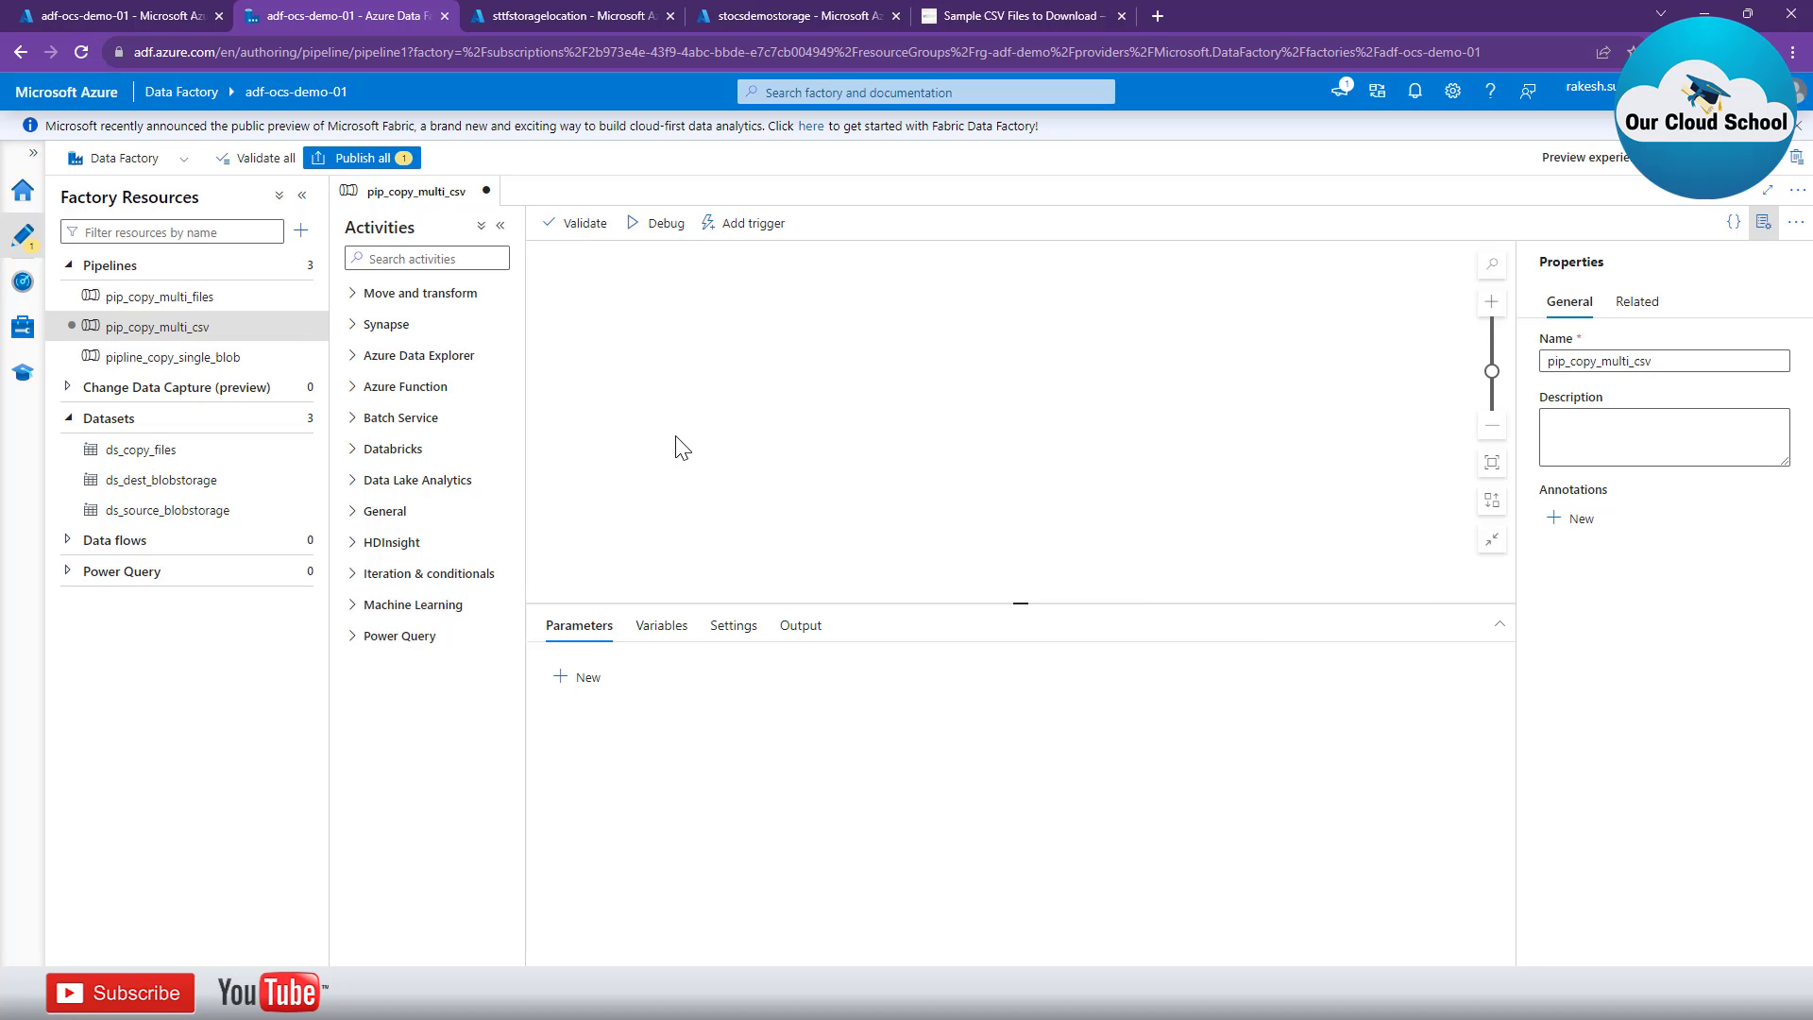
Add a Copy data activity to the pipeline canvas and check the existing datasets offered for its source.
click(357, 296)
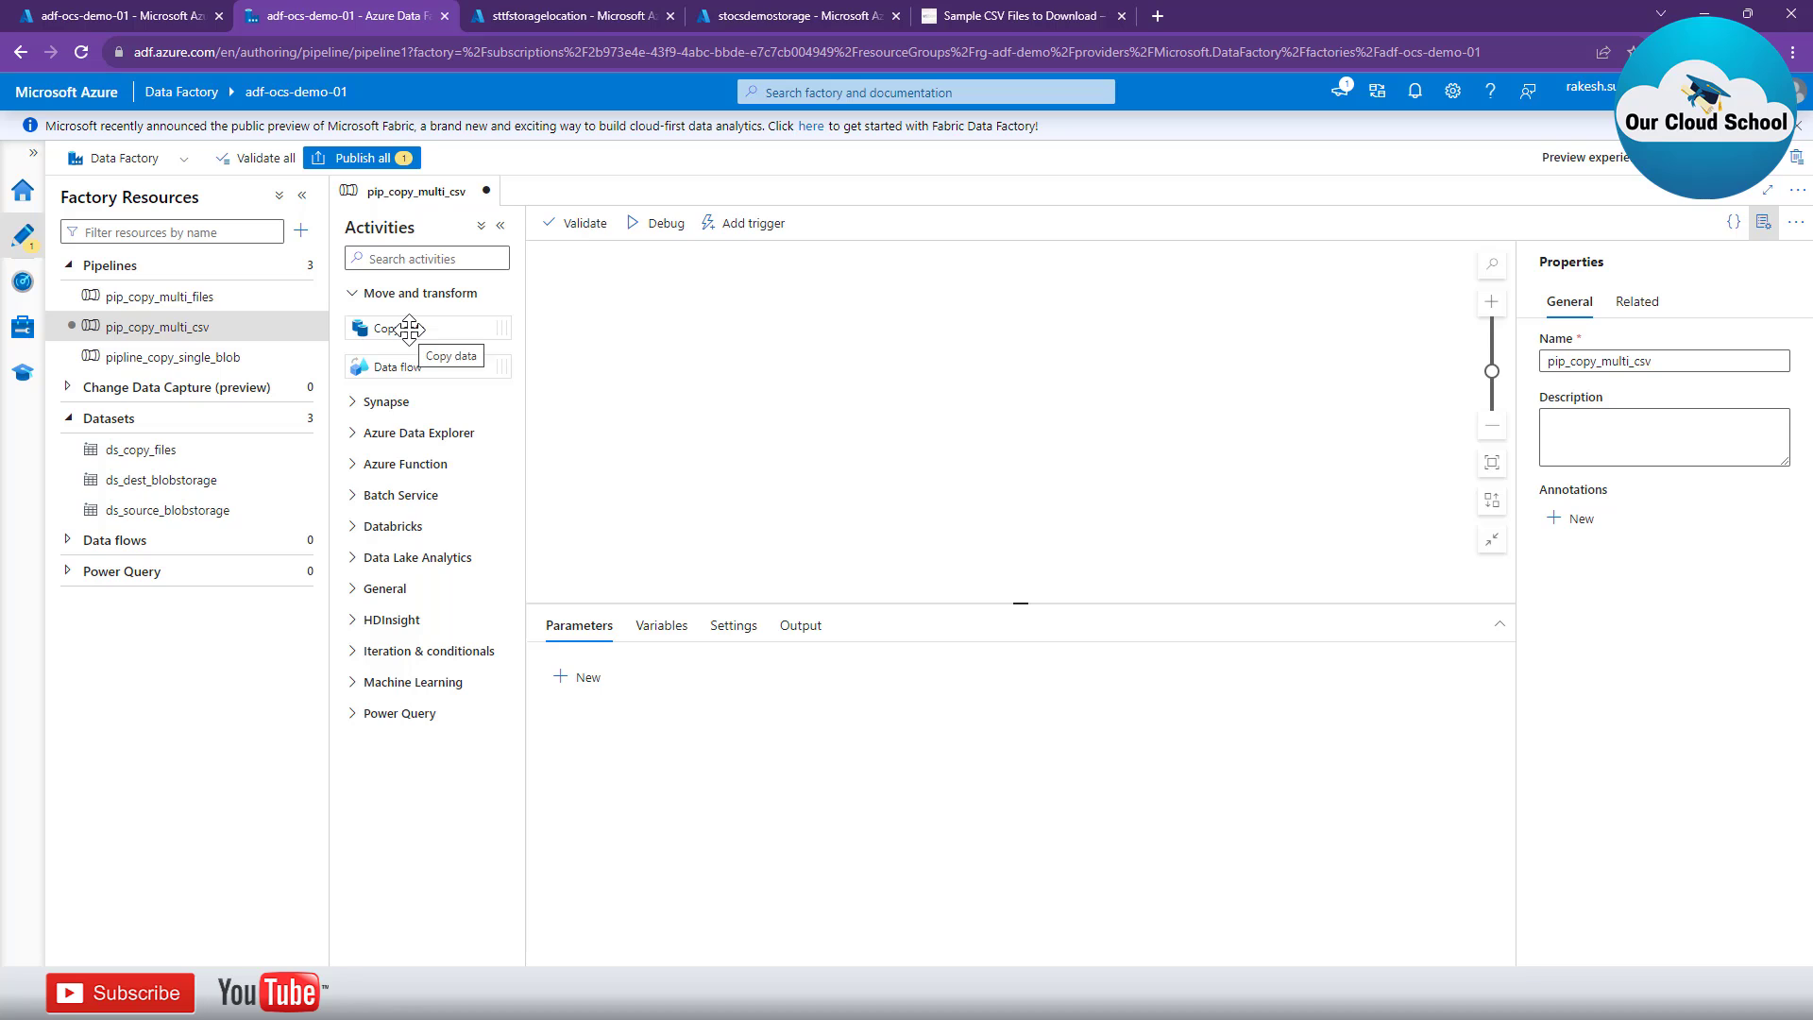
drag(407, 328, 795, 351)
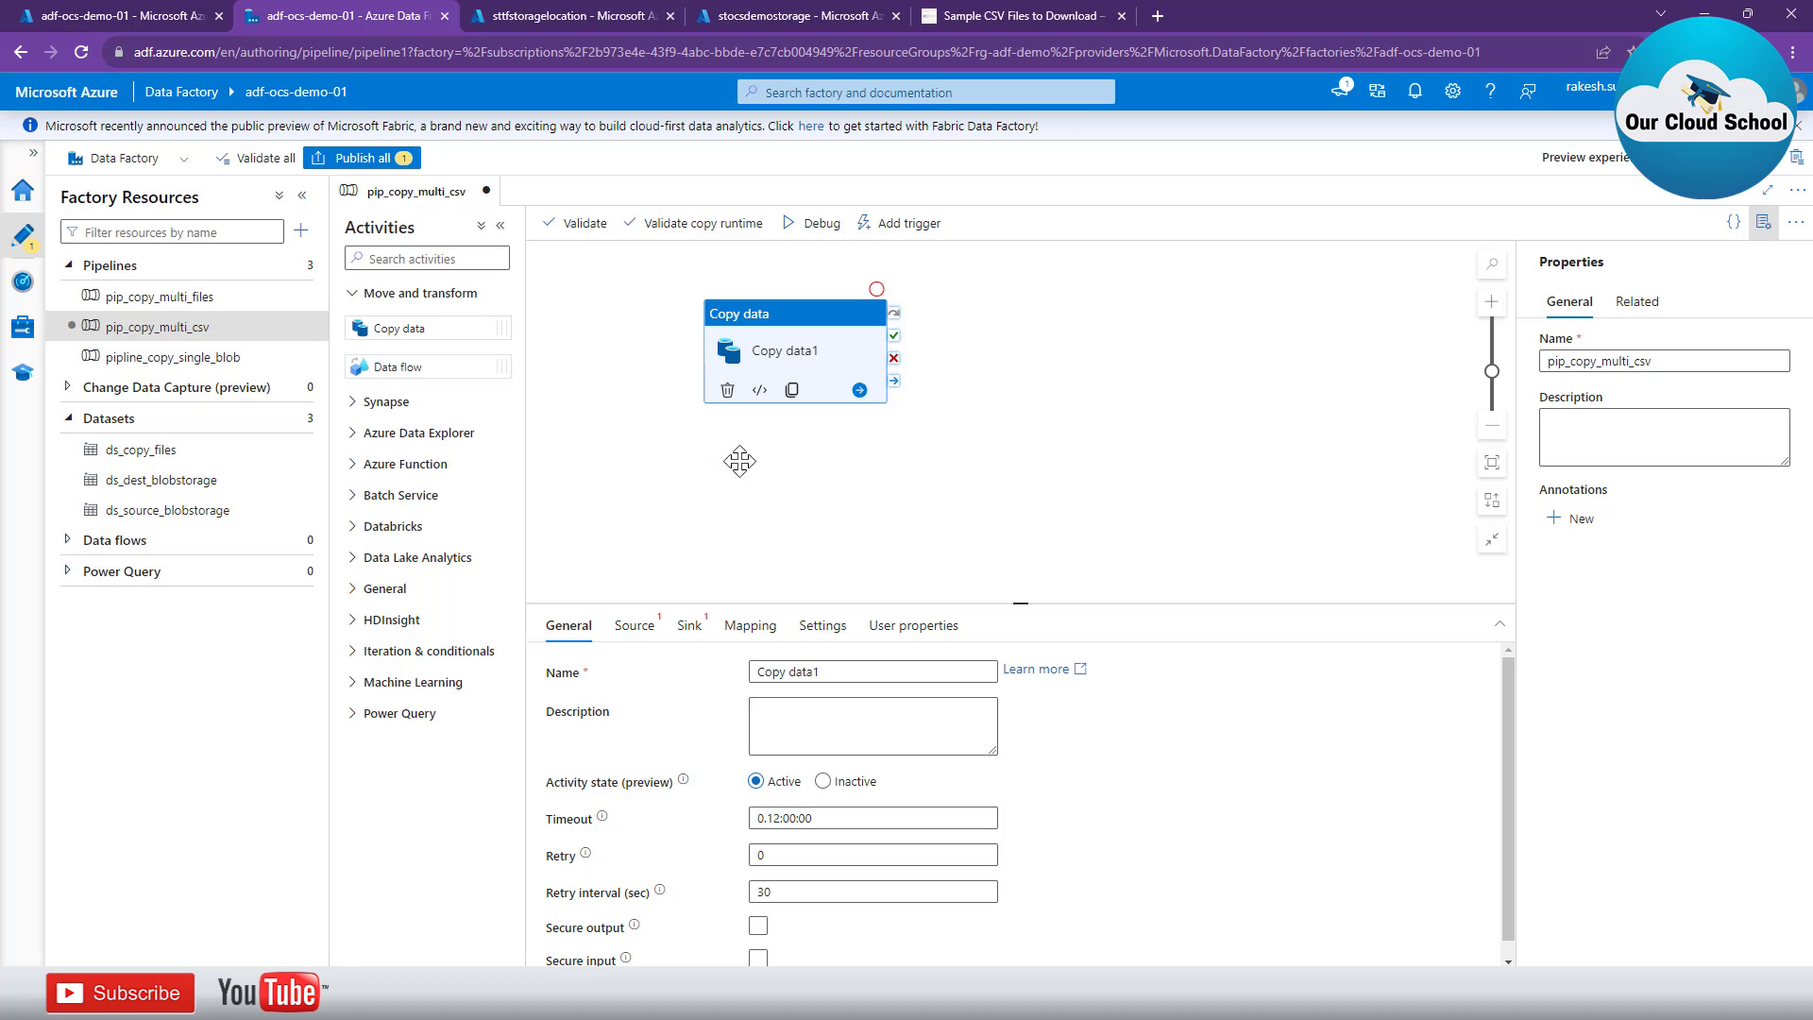
click(634, 640)
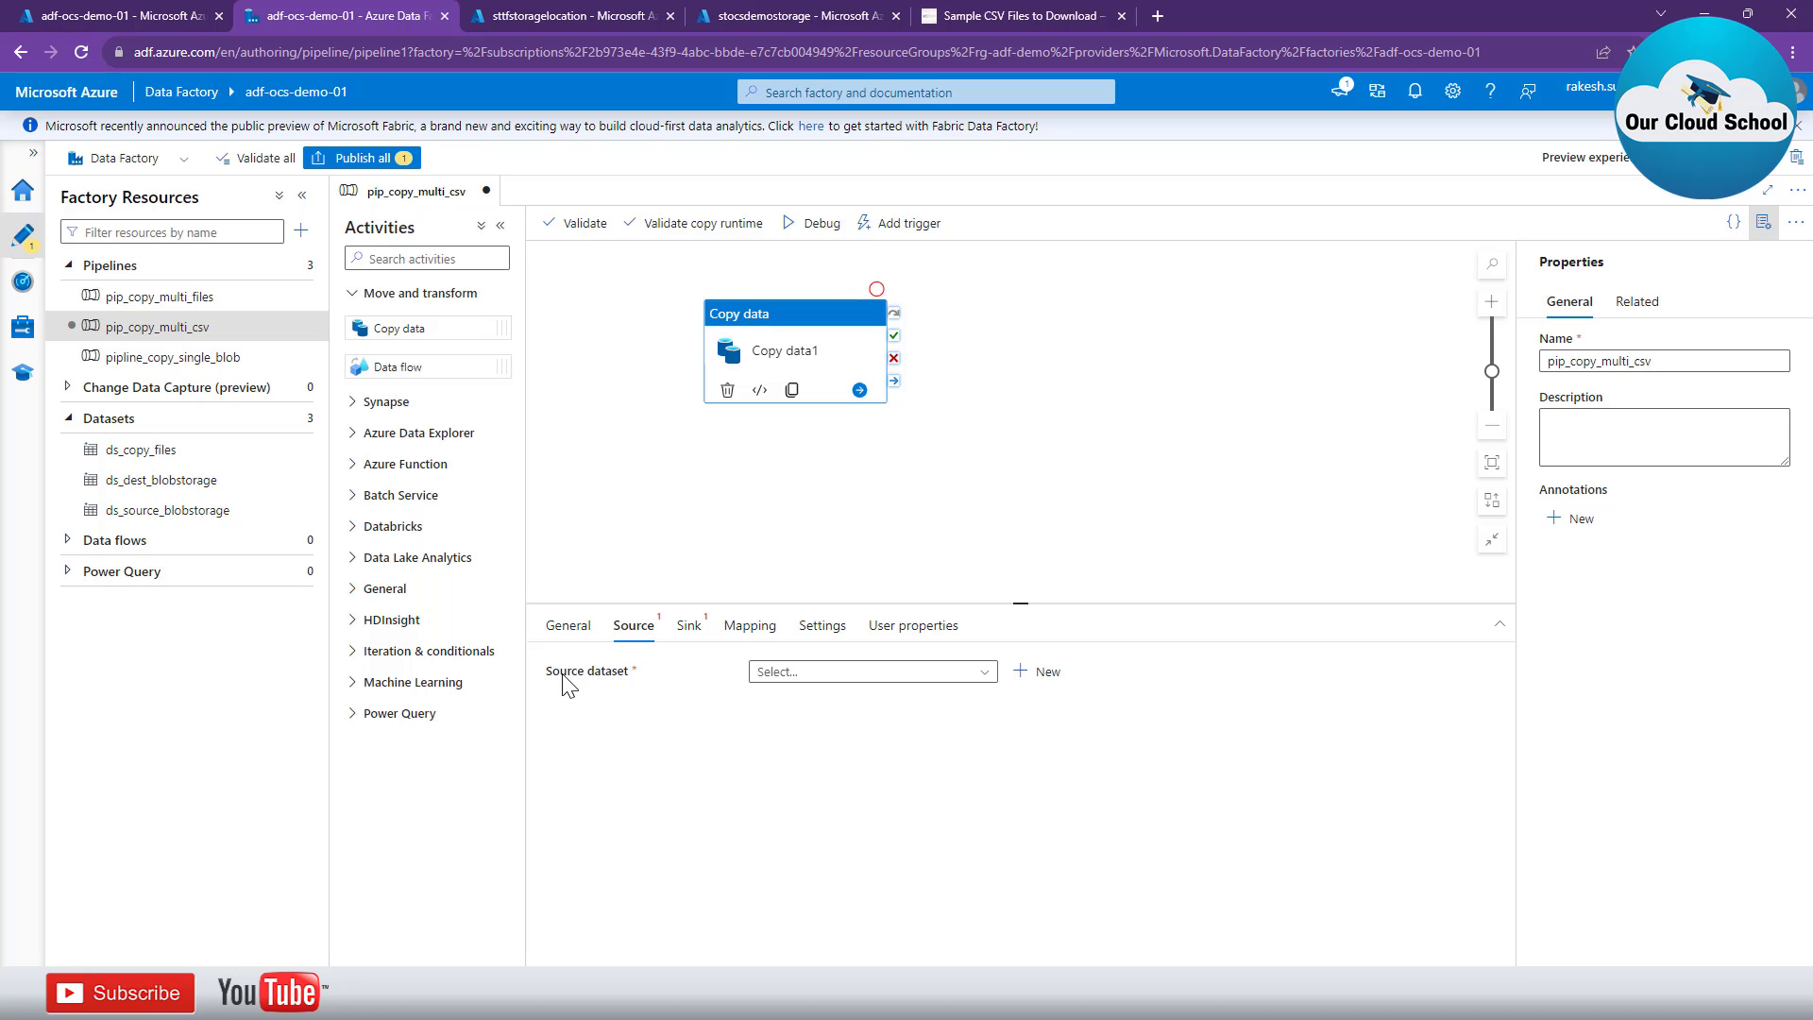
click(780, 674)
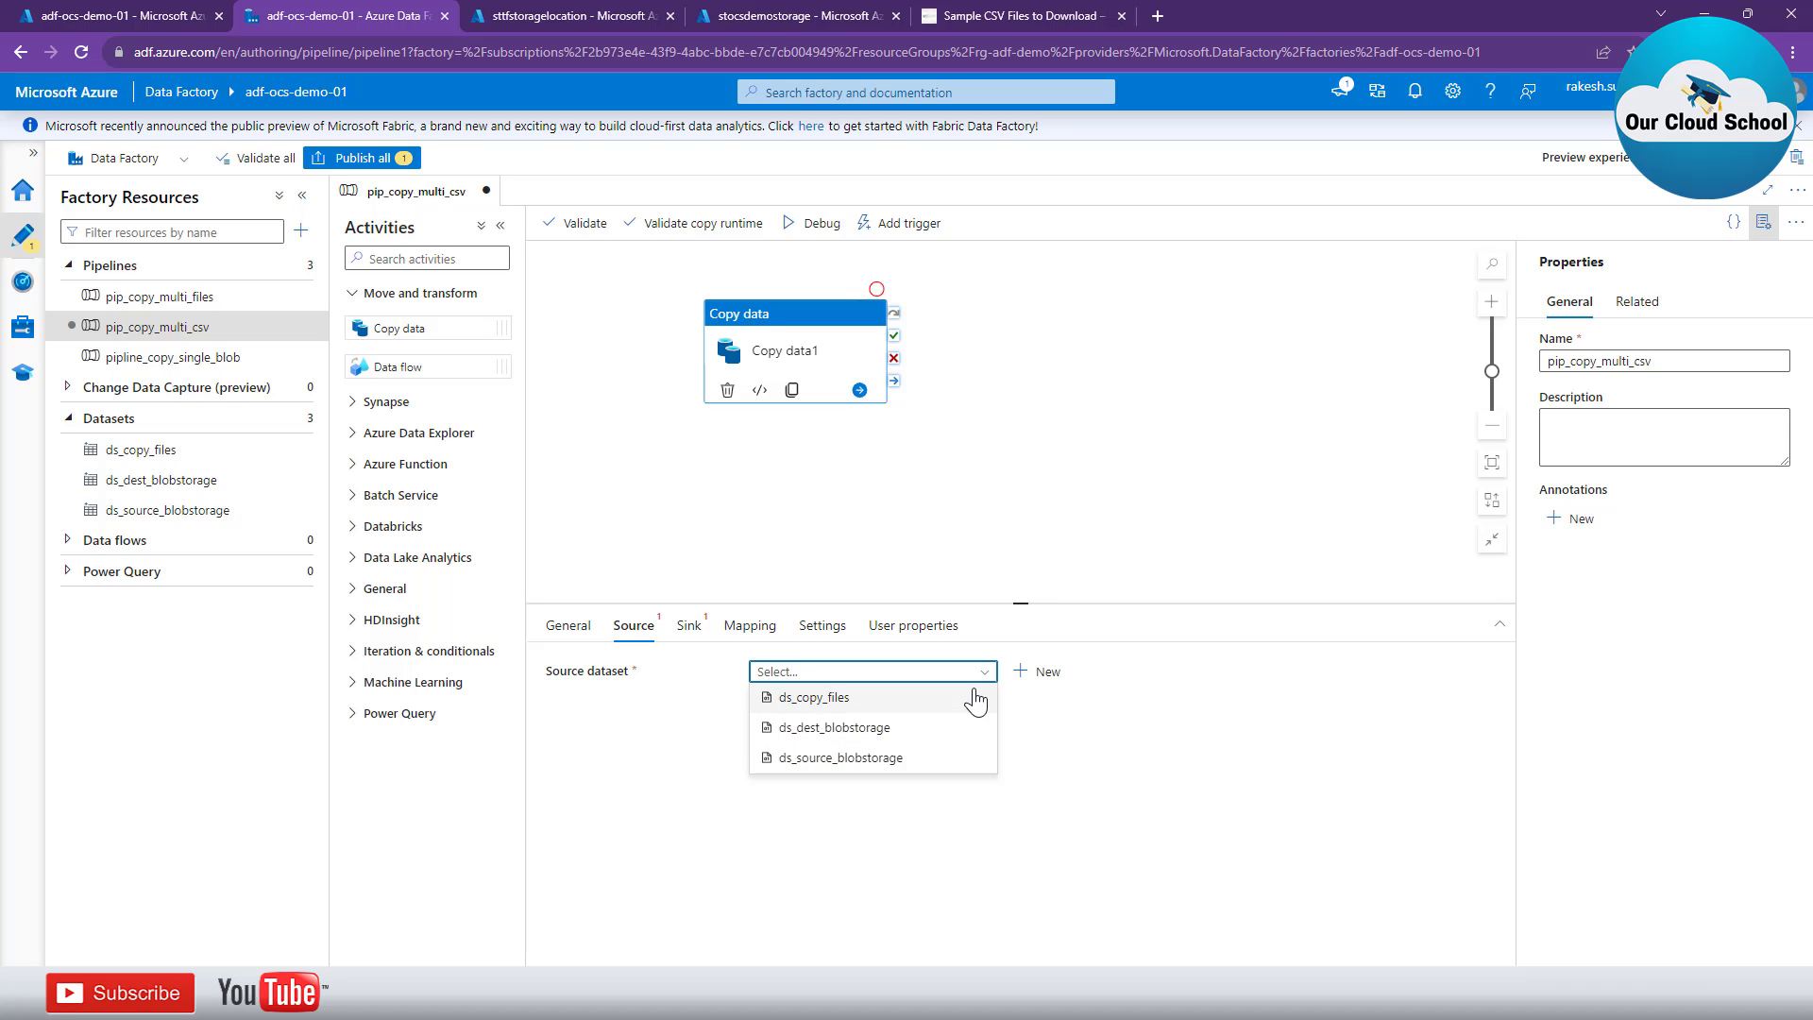
click(1092, 717)
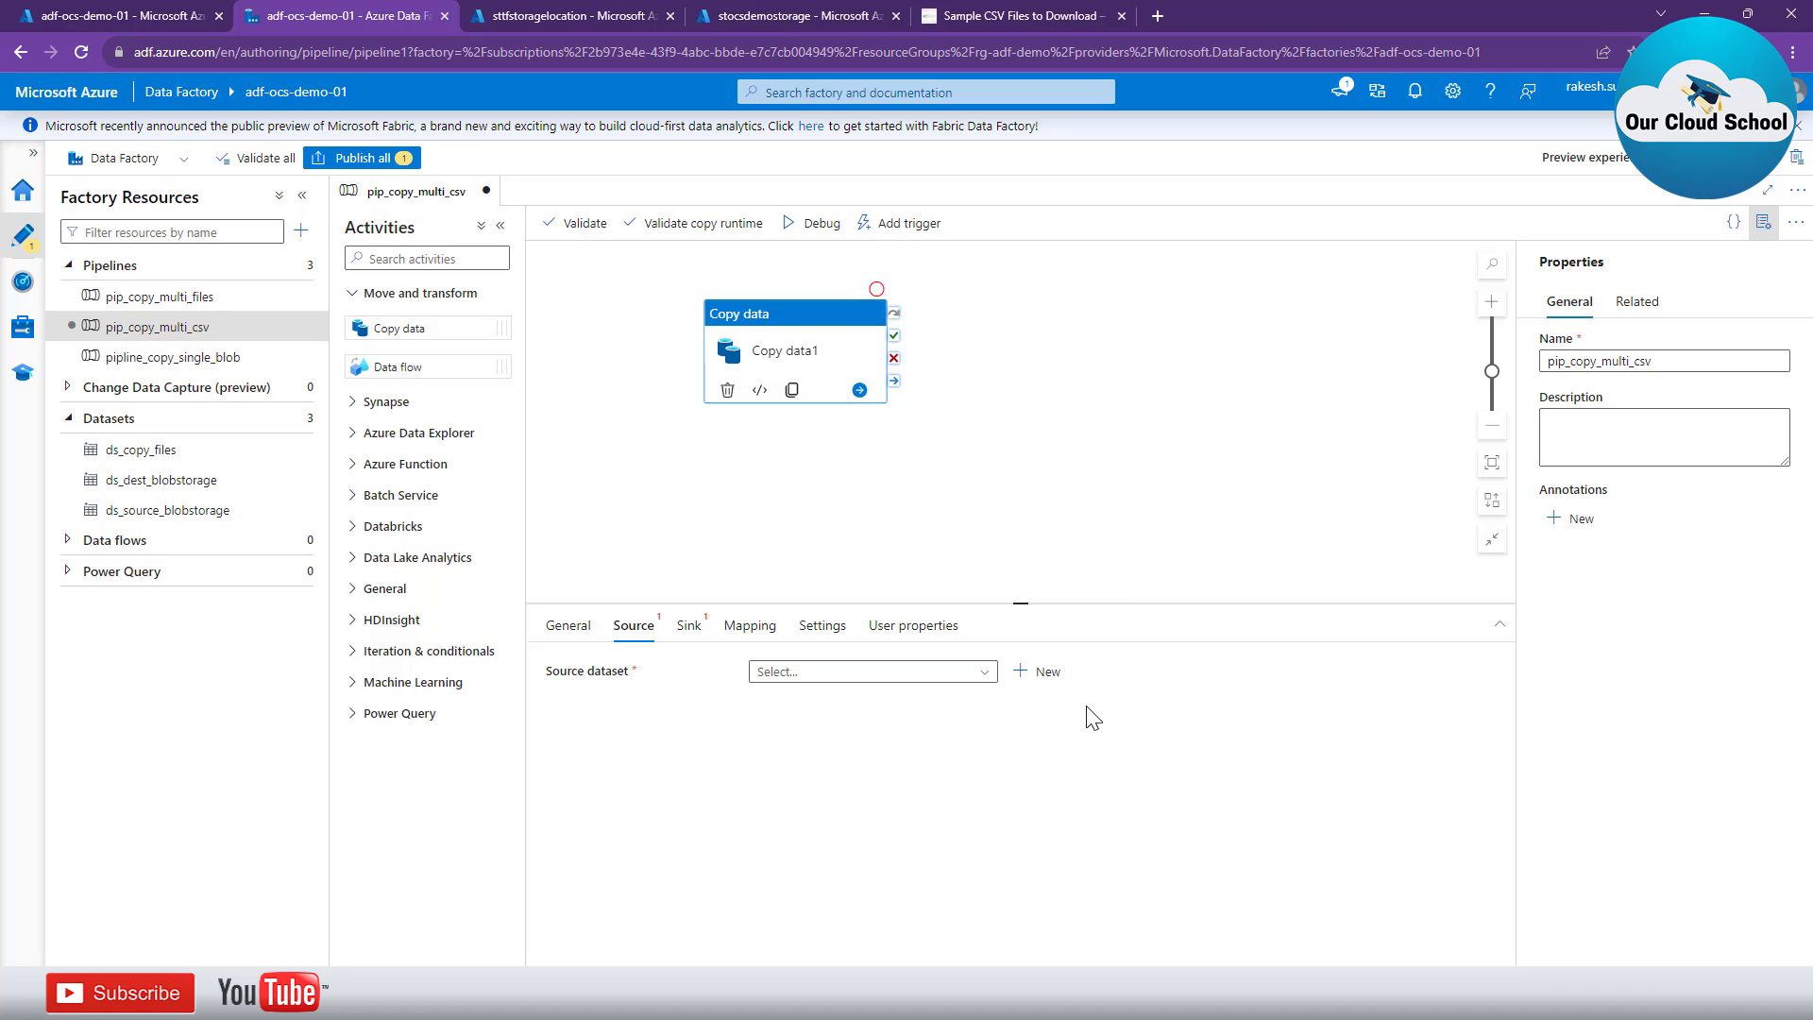
Start a new source dataset for the copy activity using Azure Blob Storage and the DelimitedText format.
click(1043, 676)
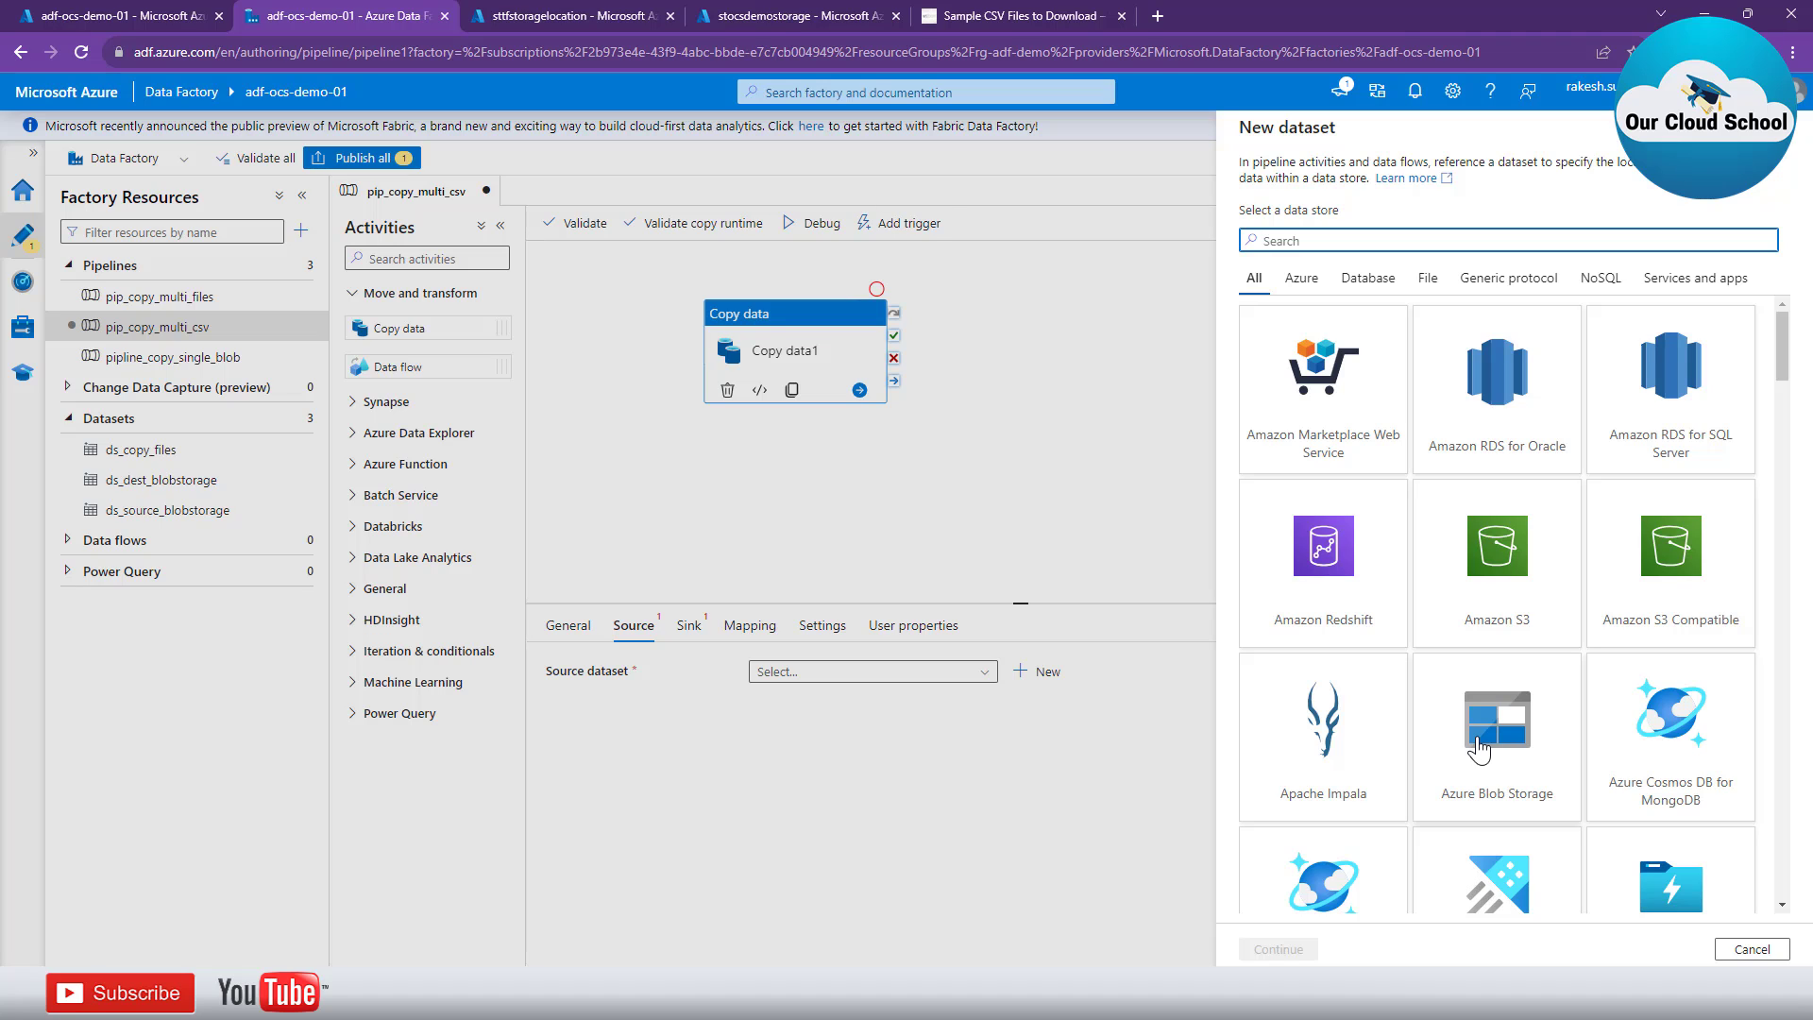
click(1479, 749)
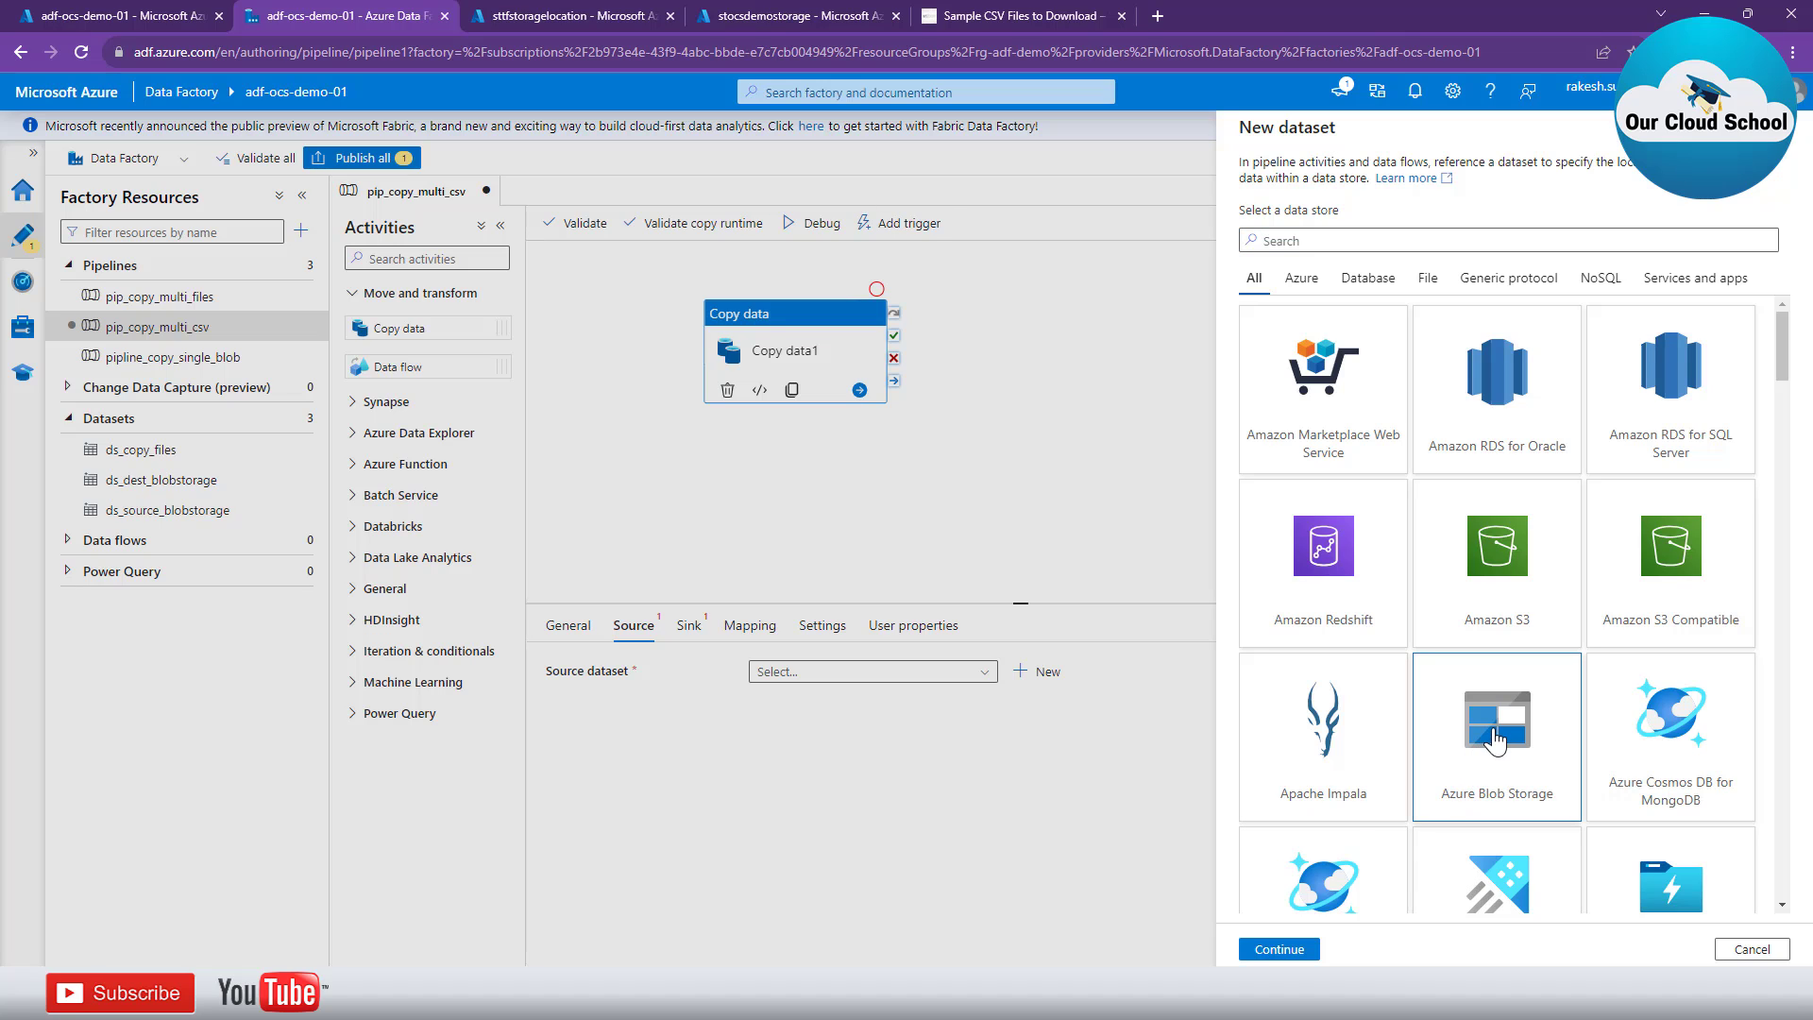
click(1307, 950)
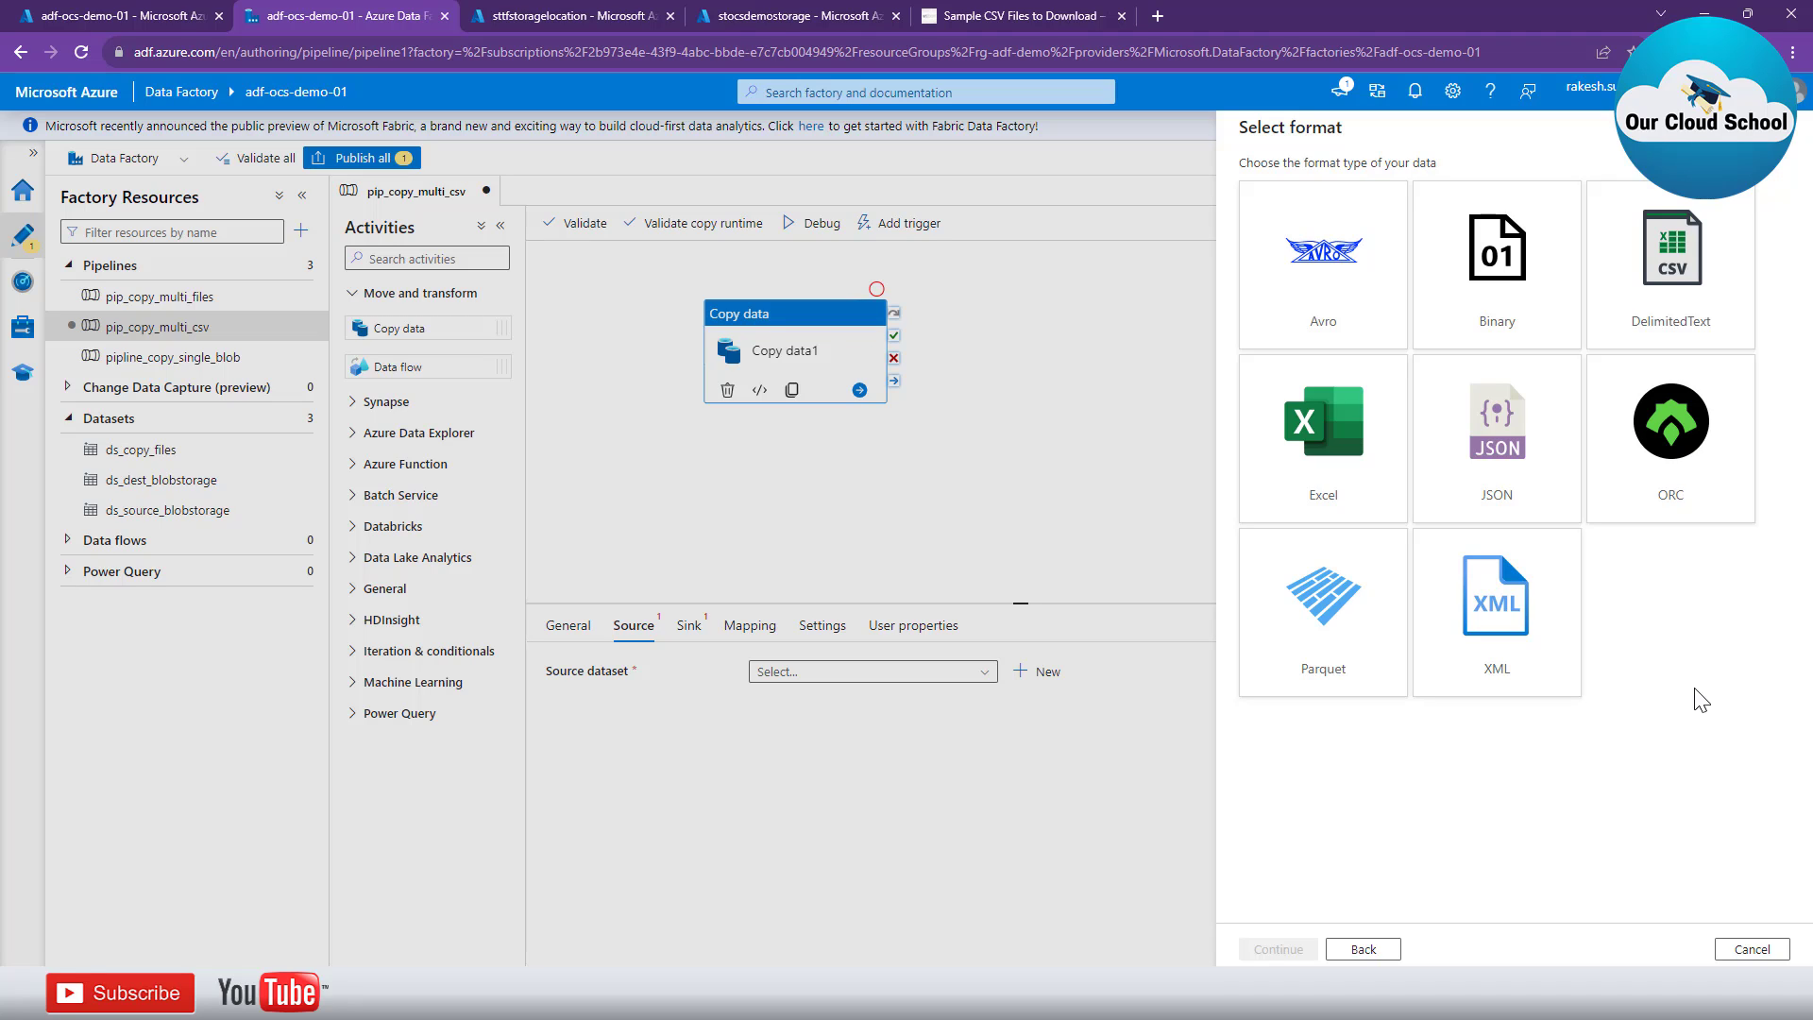
click(1679, 277)
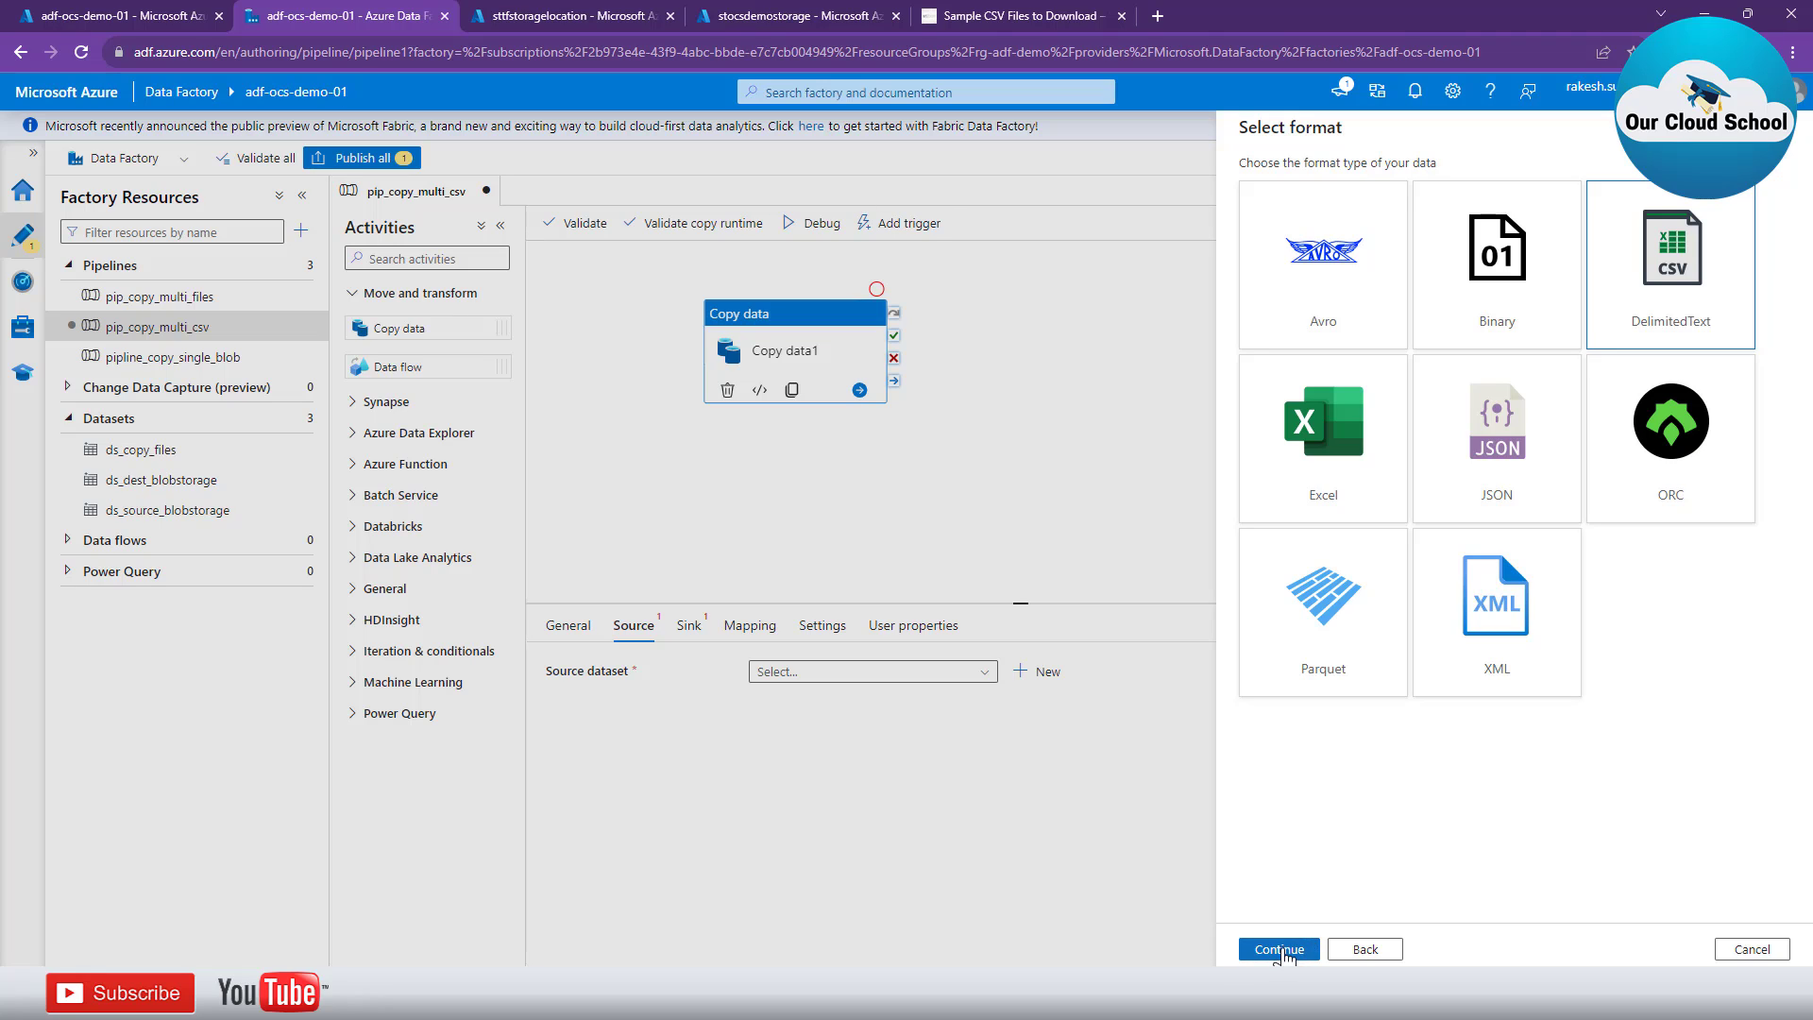
click(1281, 949)
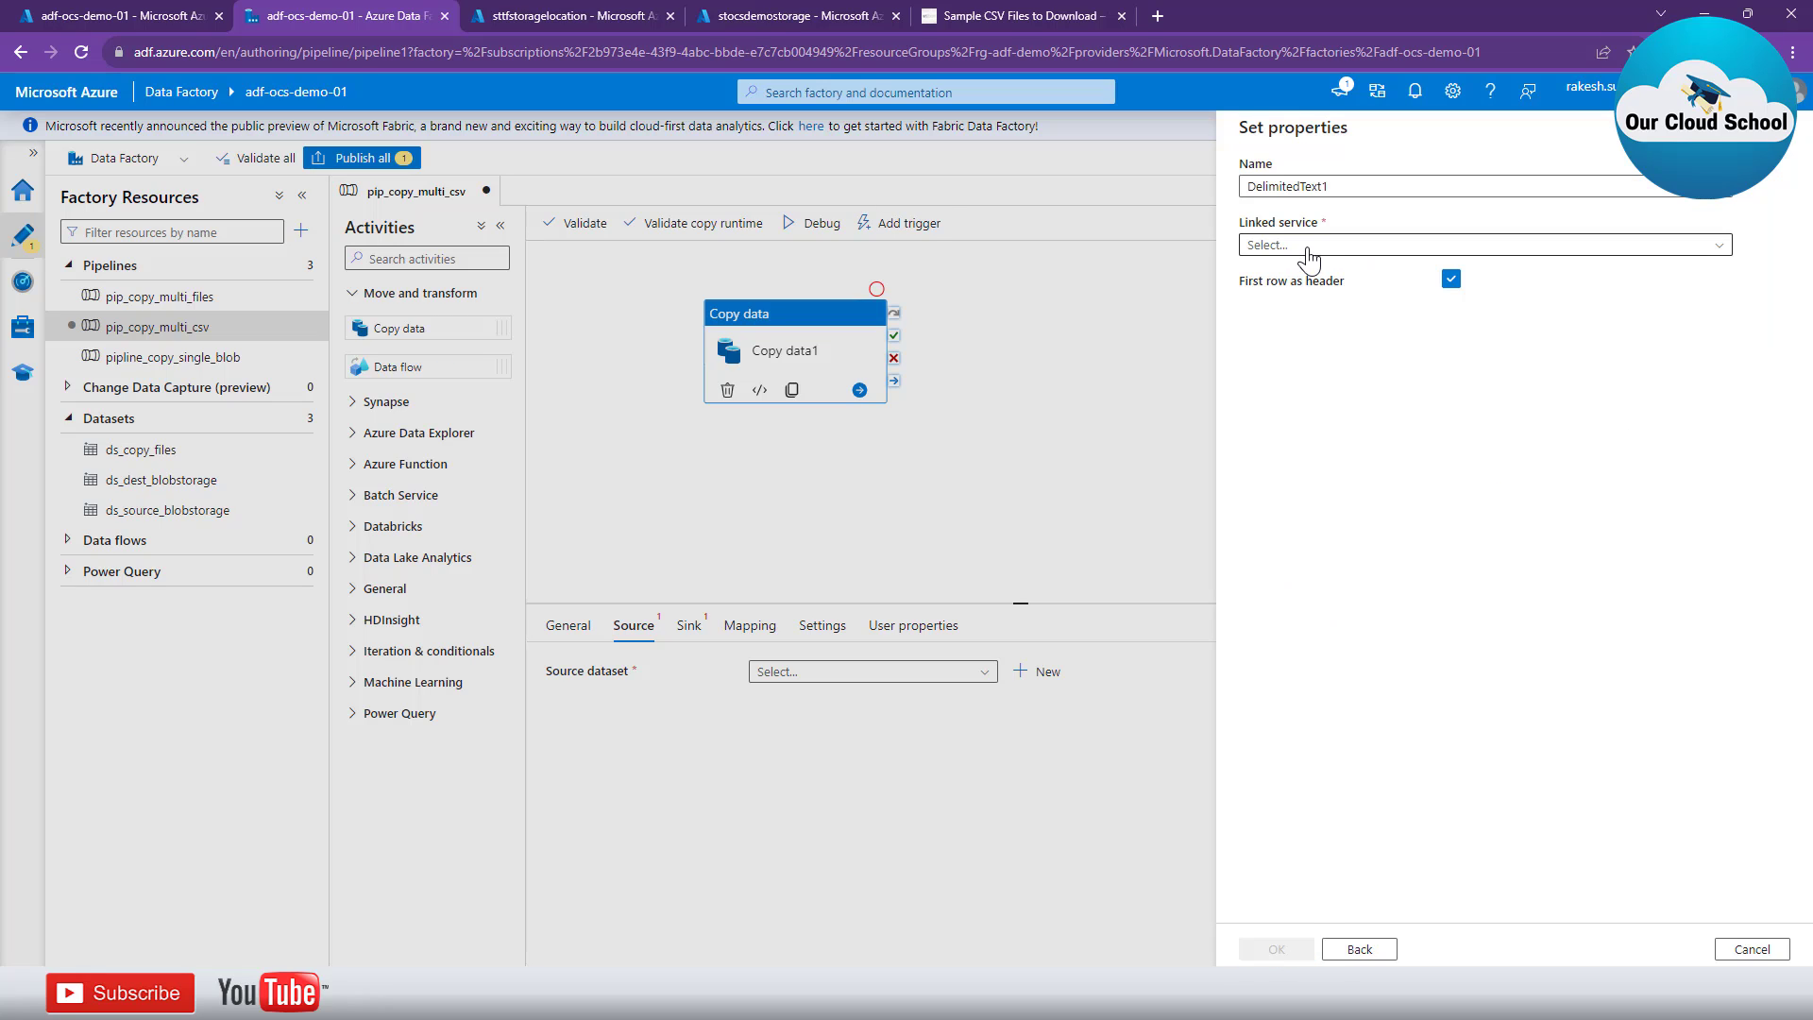
Name the source dataset ds_copy_csv_files and assign it the linked service ls_blobstorage_source.
double_click(1351, 182)
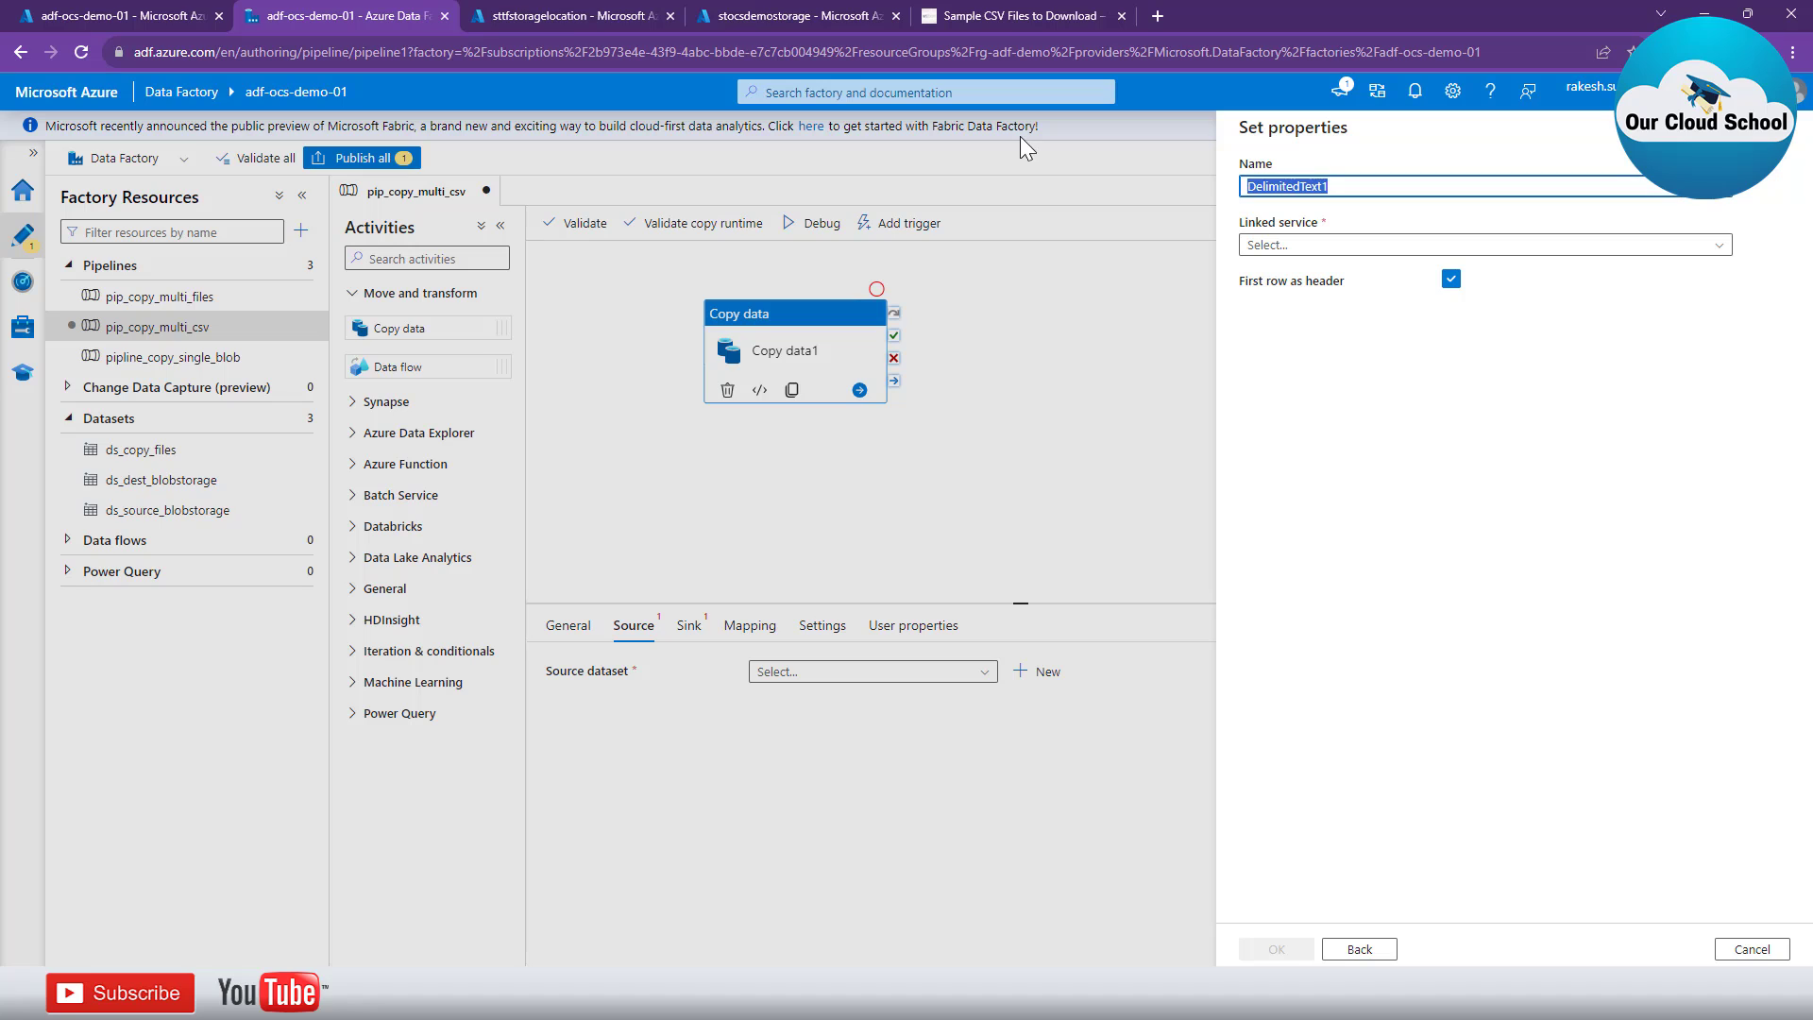
text(ds_copy_cssv_filse)
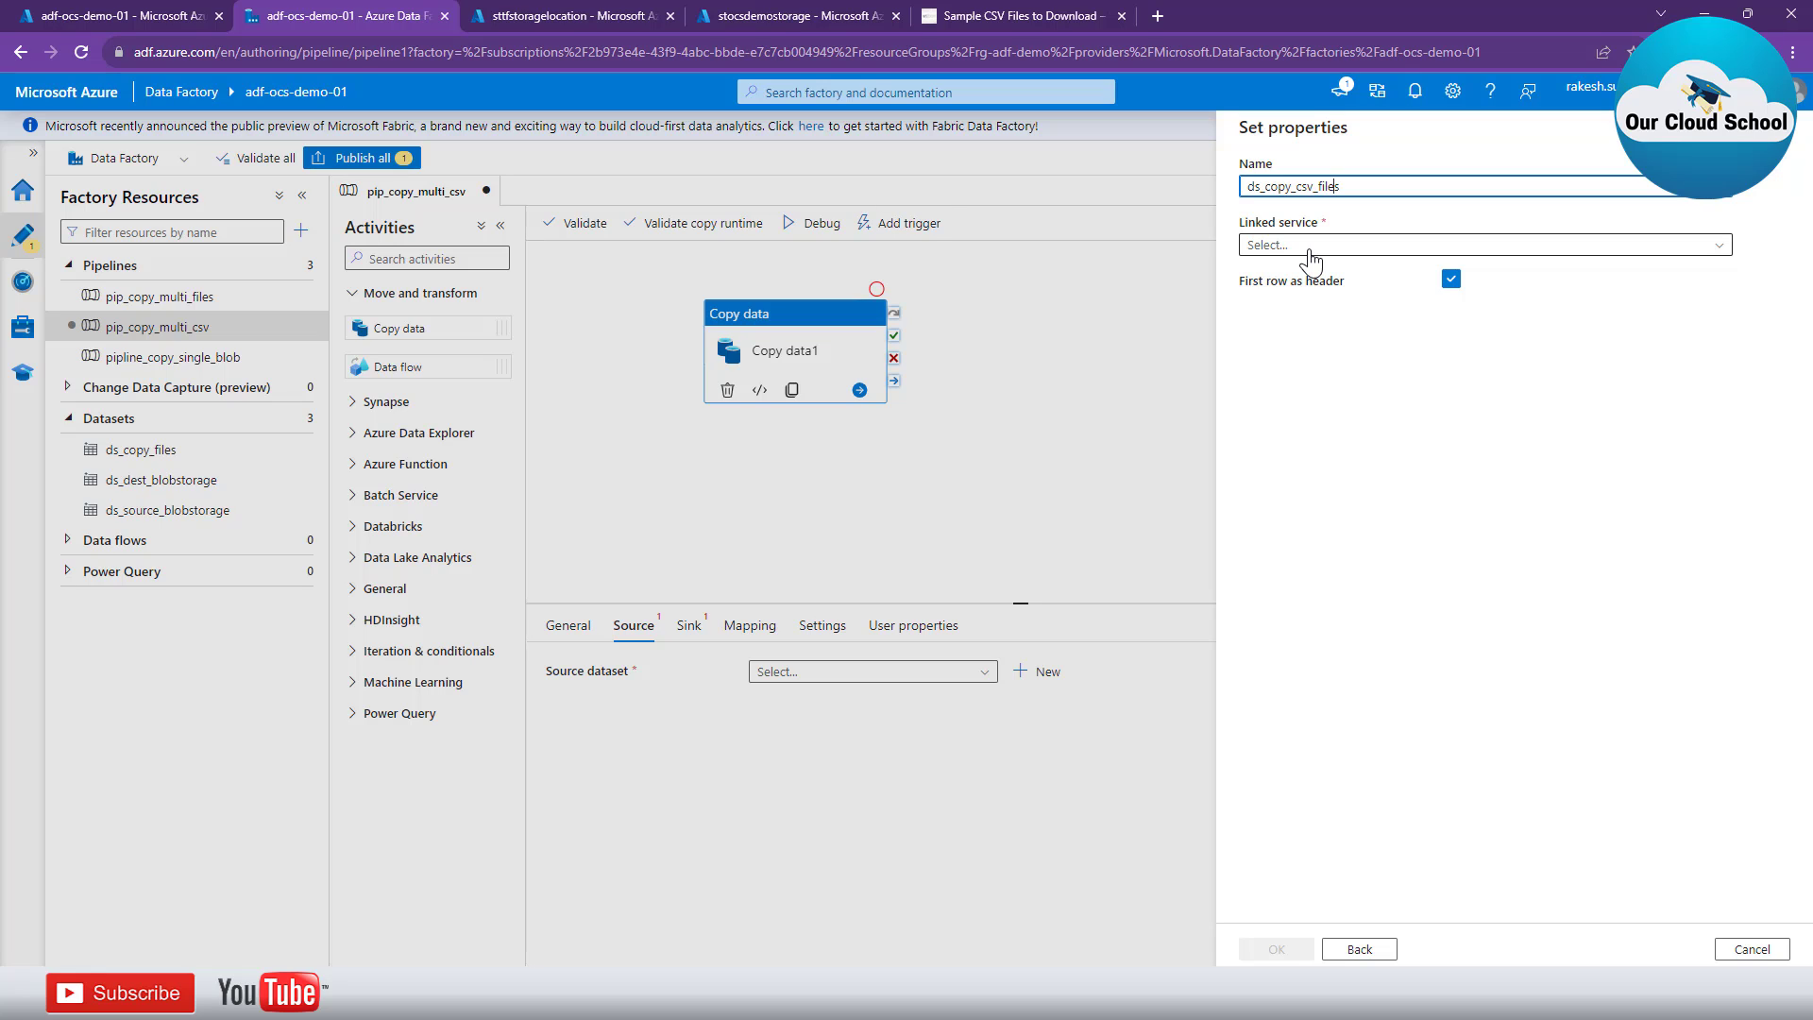
click(1308, 249)
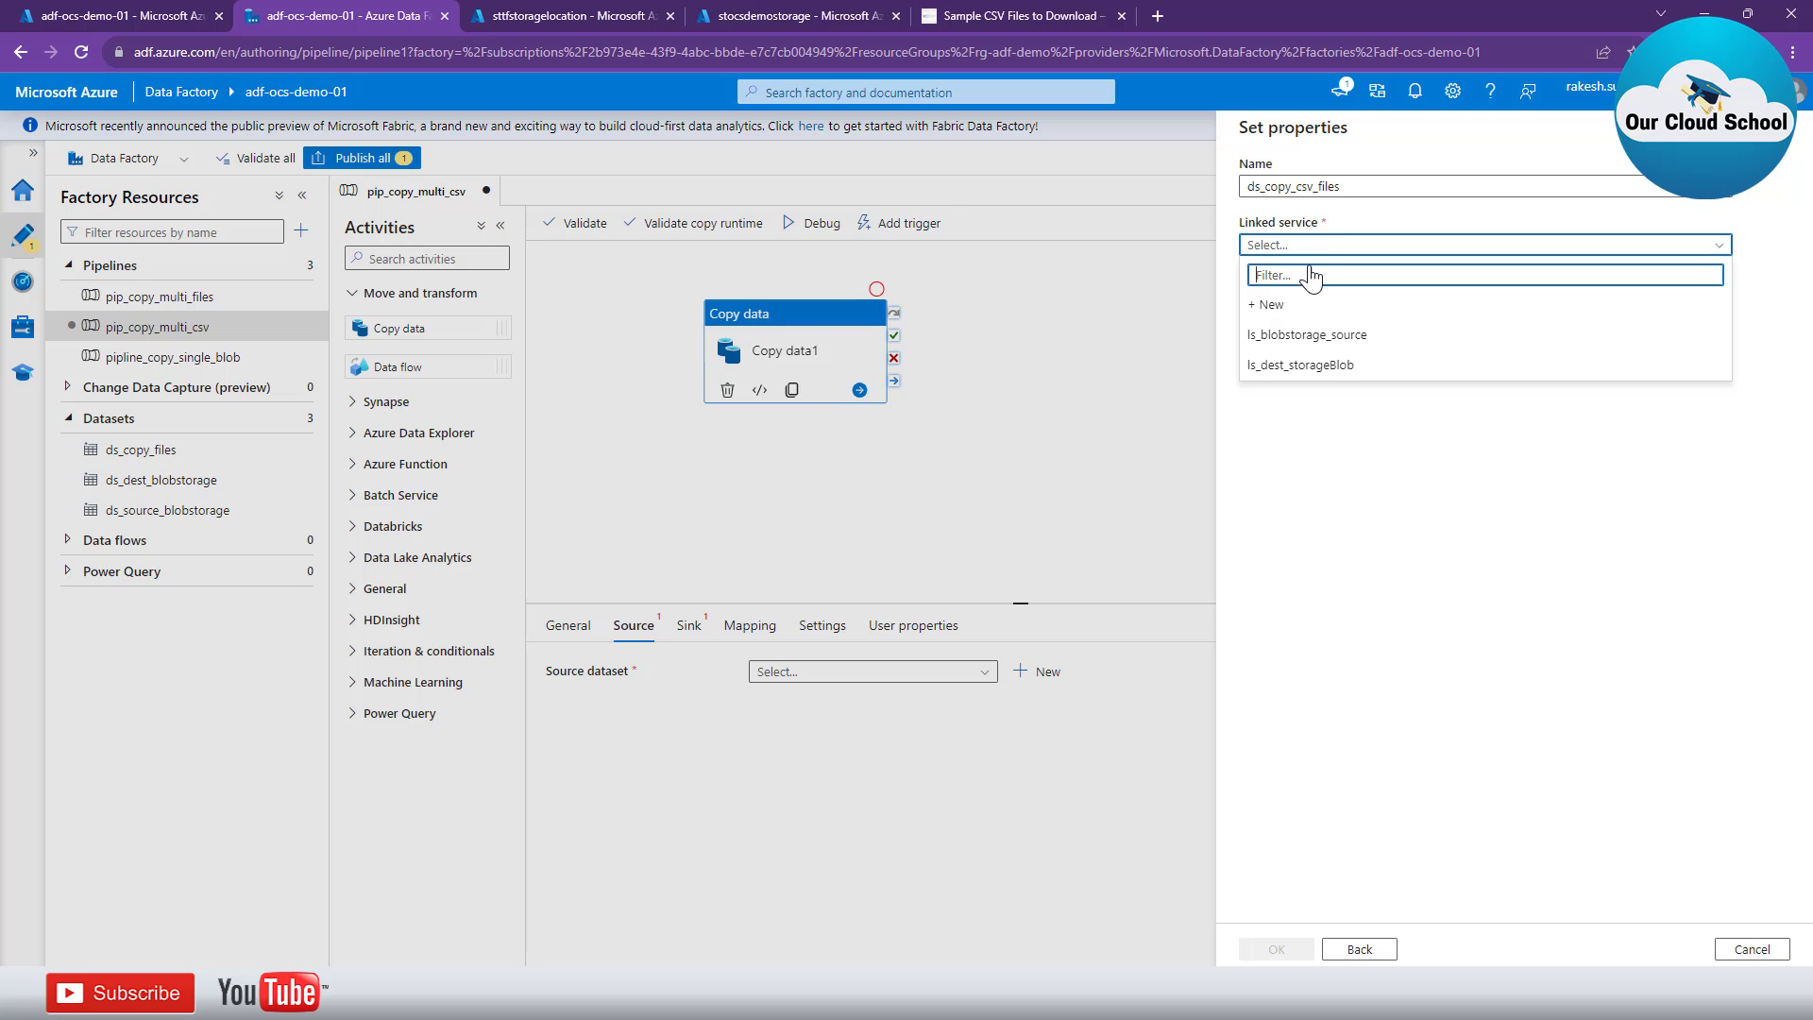
click(1315, 338)
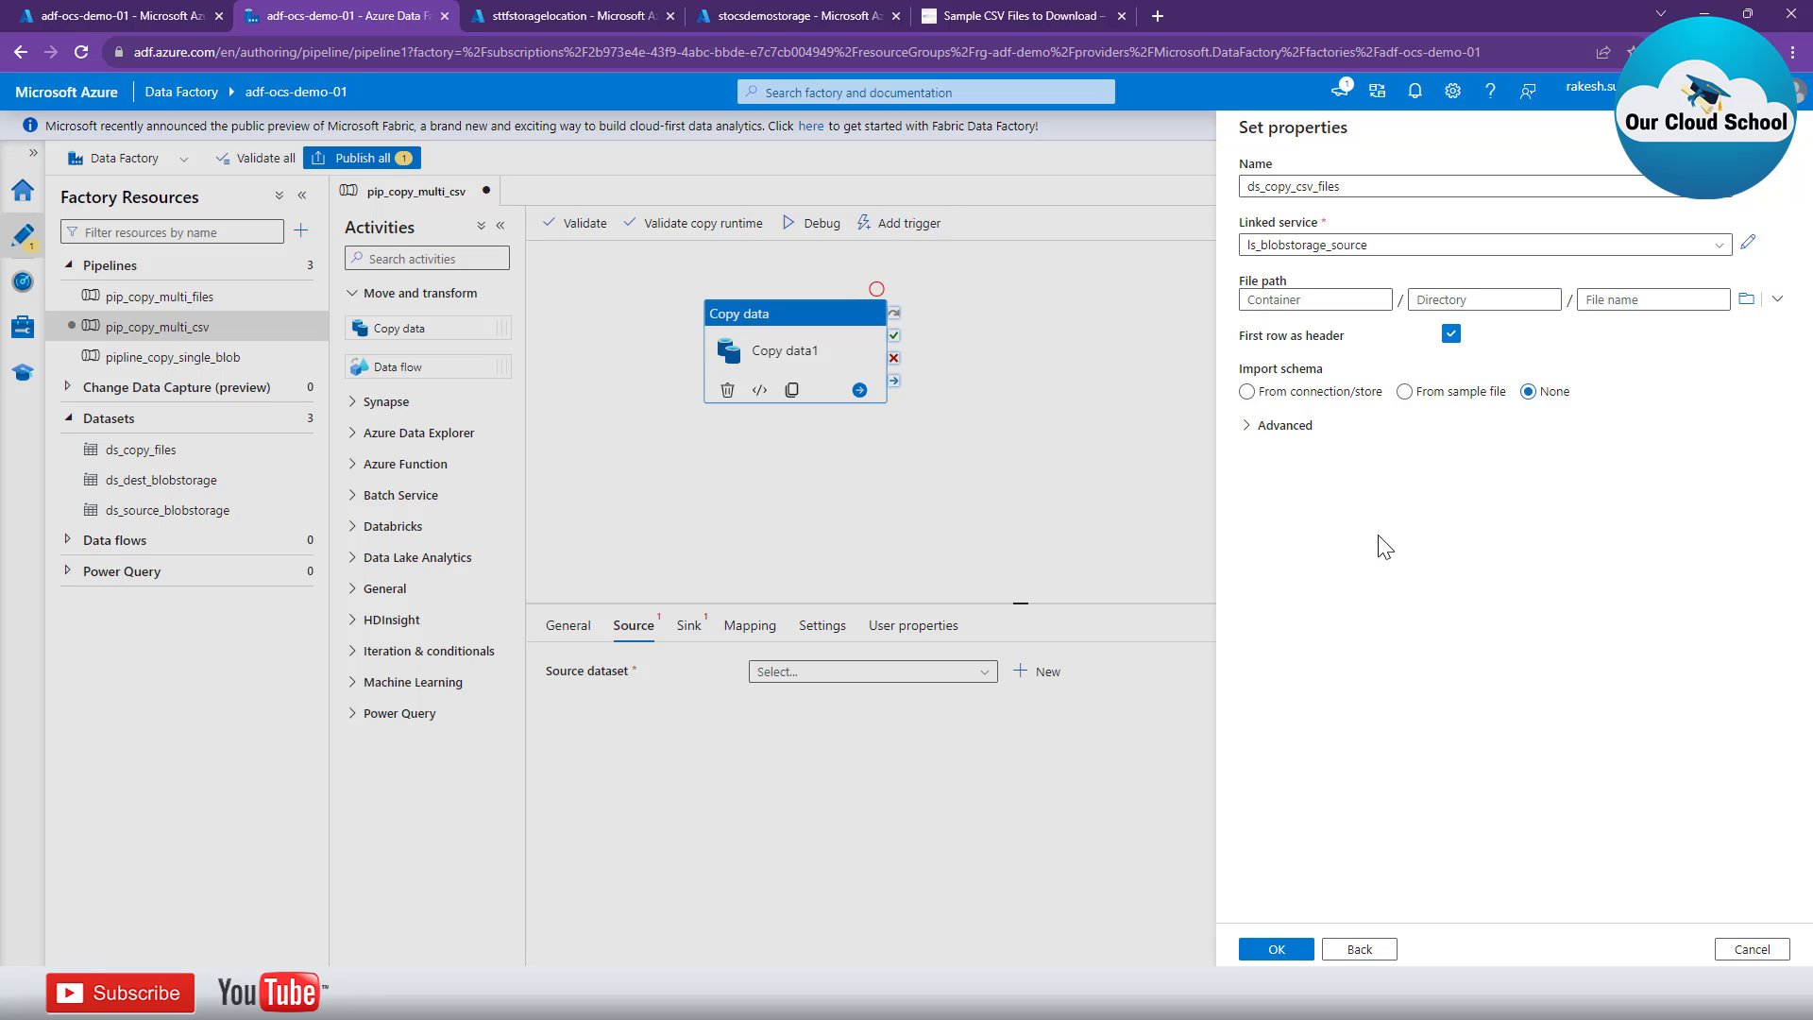
Set the dataset's file path to the input container without choosing a file, and confirm the dataset properties.
click(1745, 304)
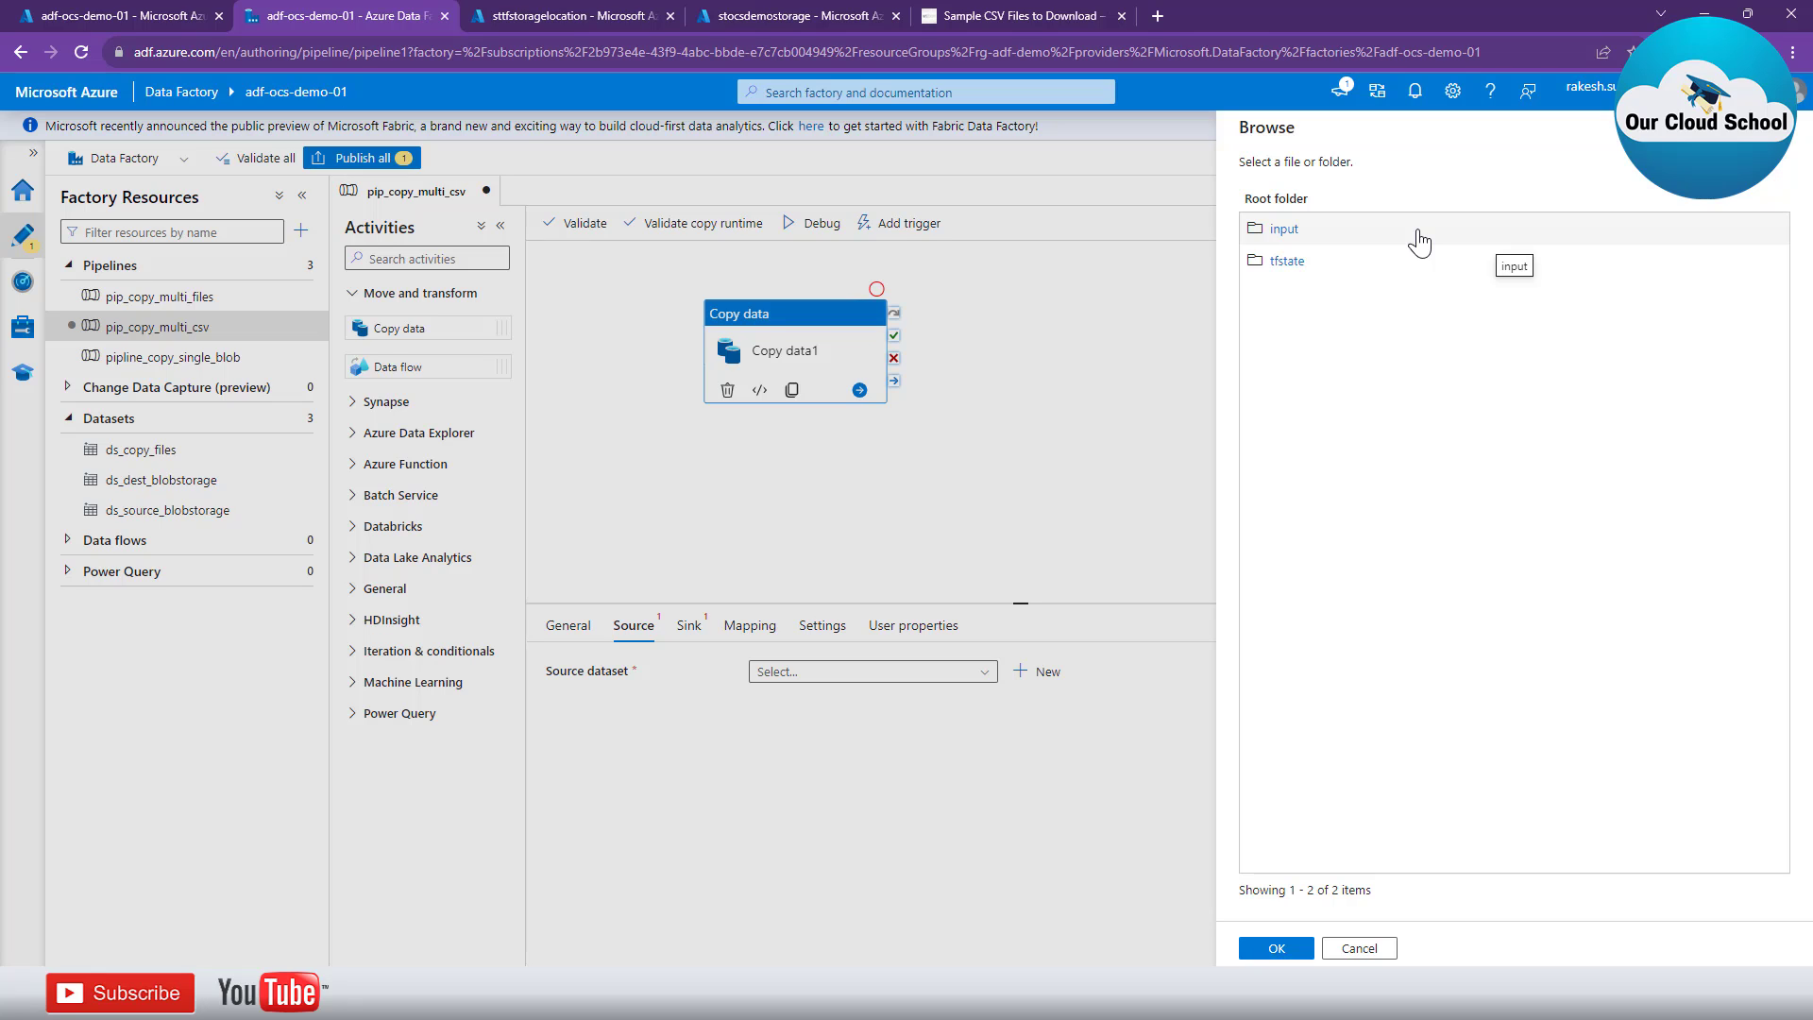
click(1281, 231)
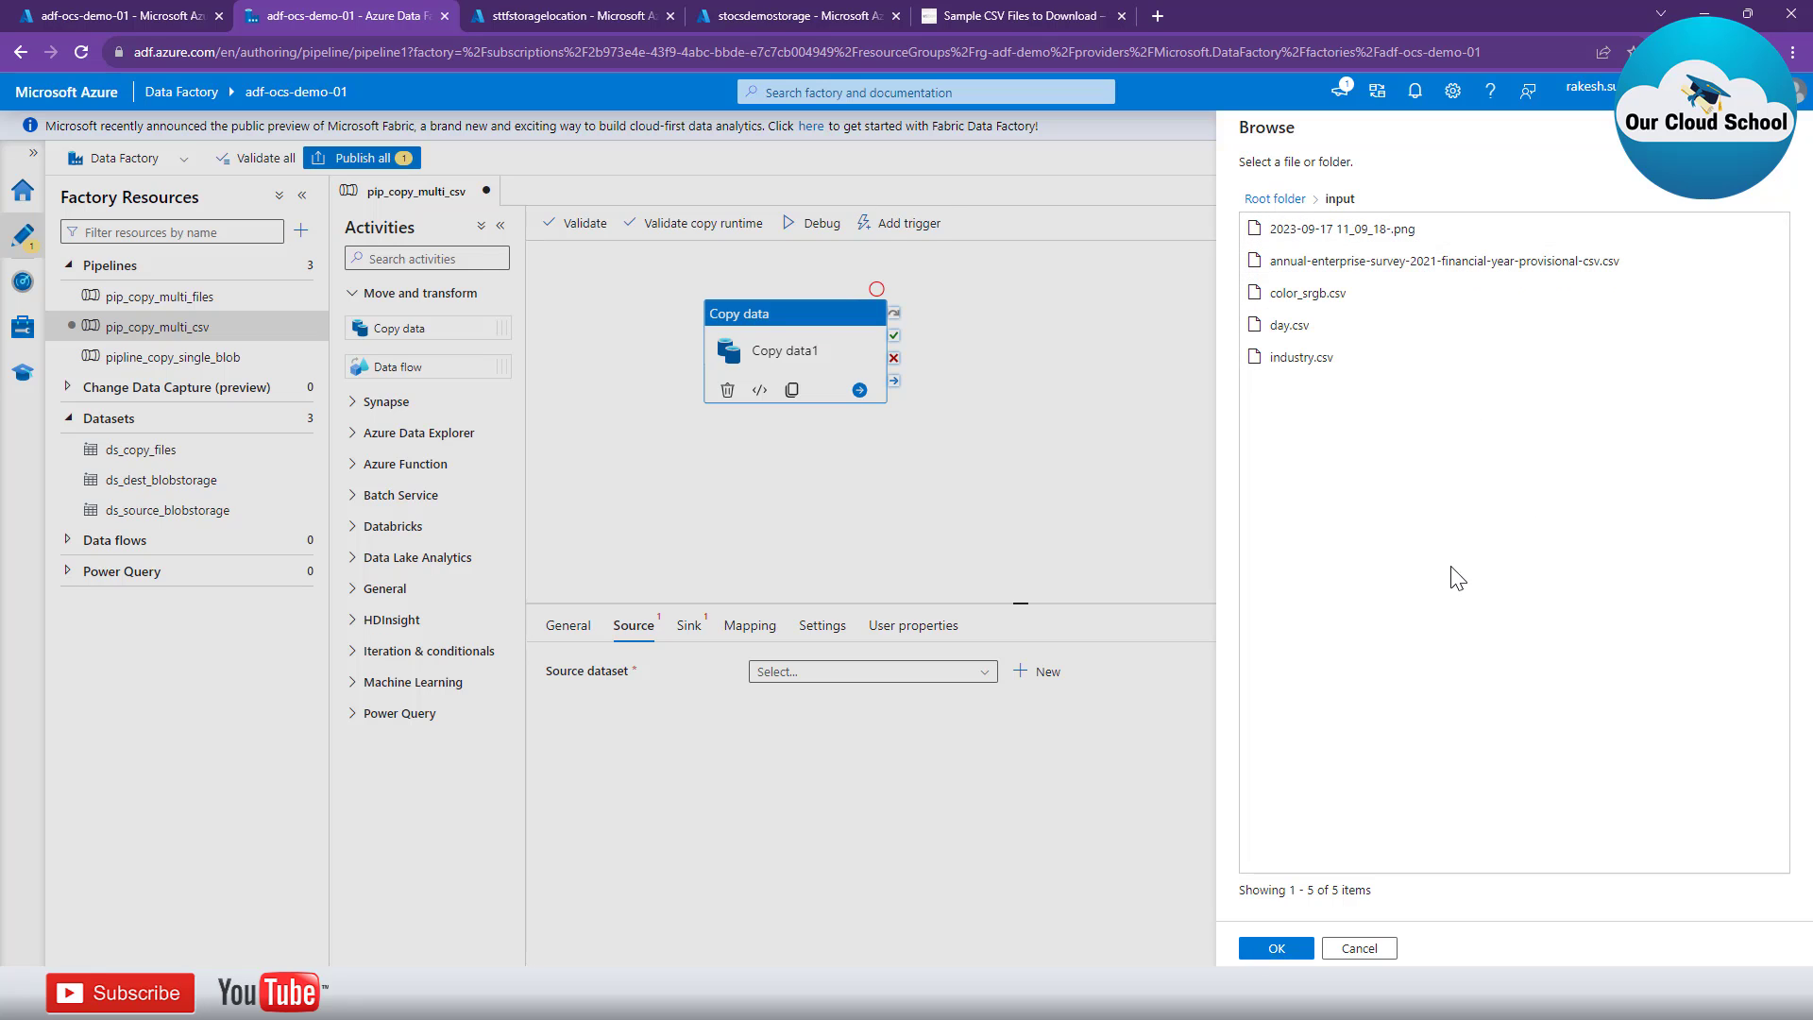
click(1277, 948)
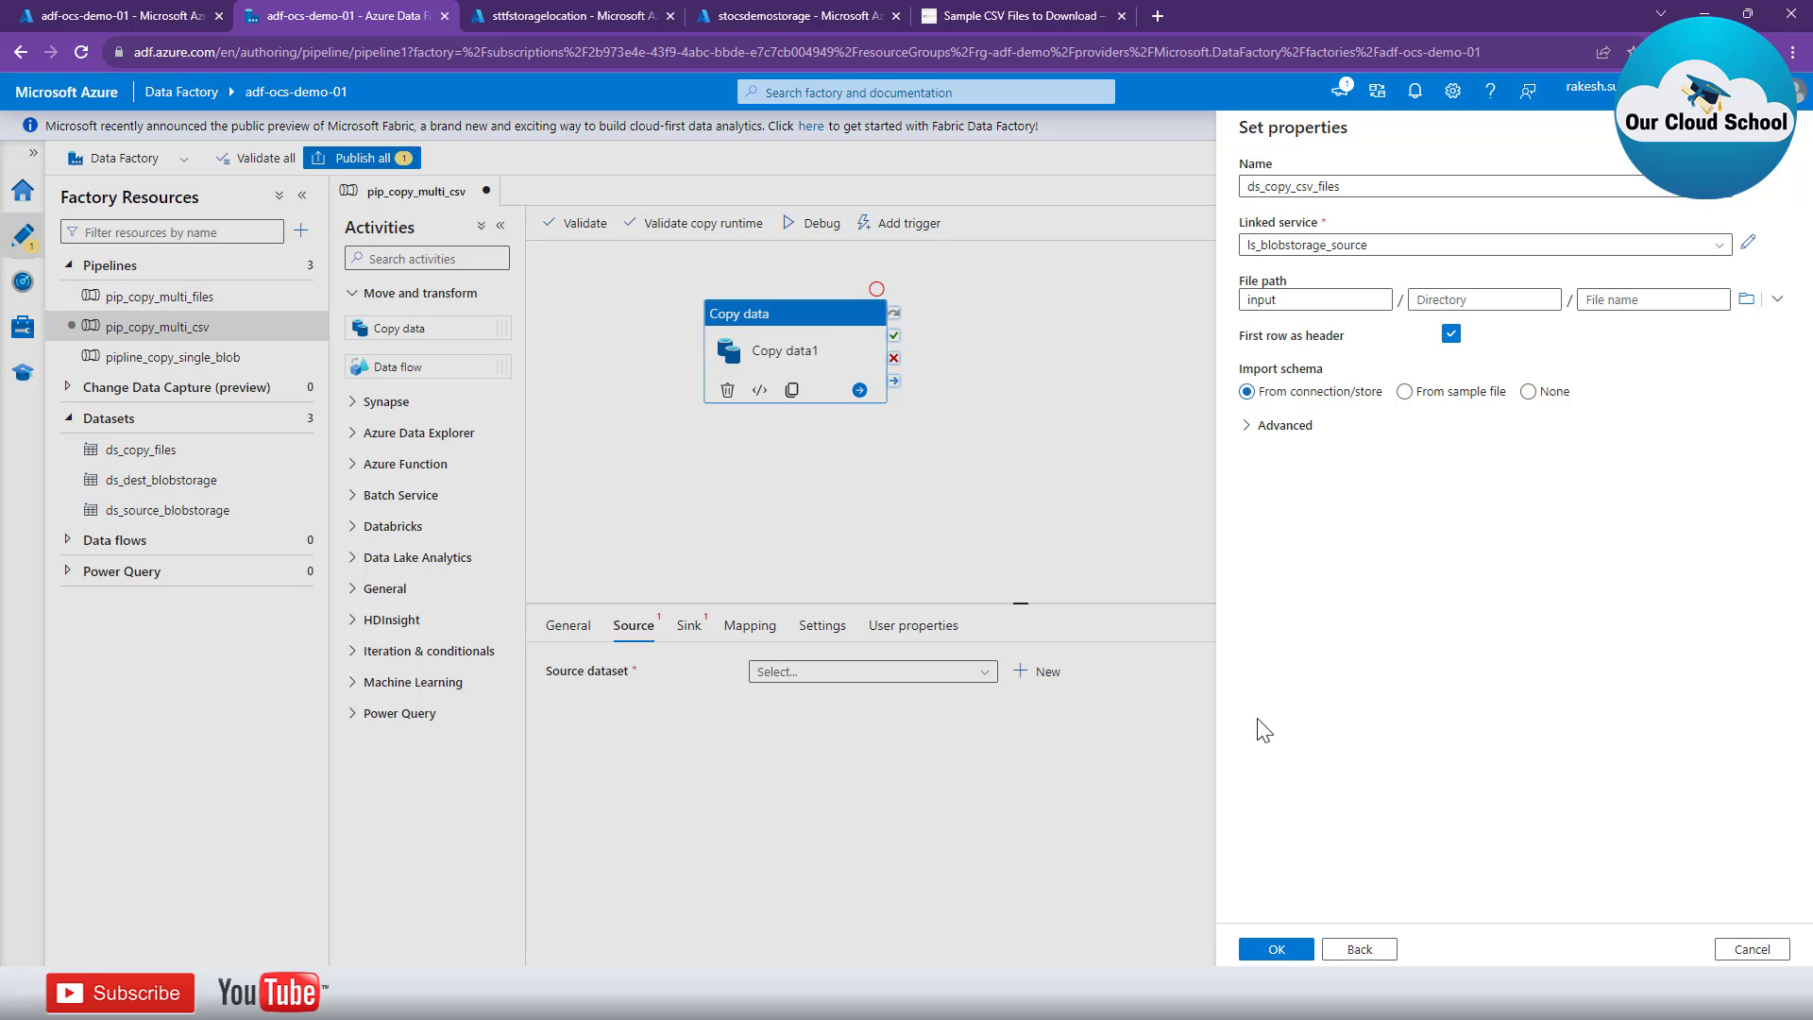
click(1244, 426)
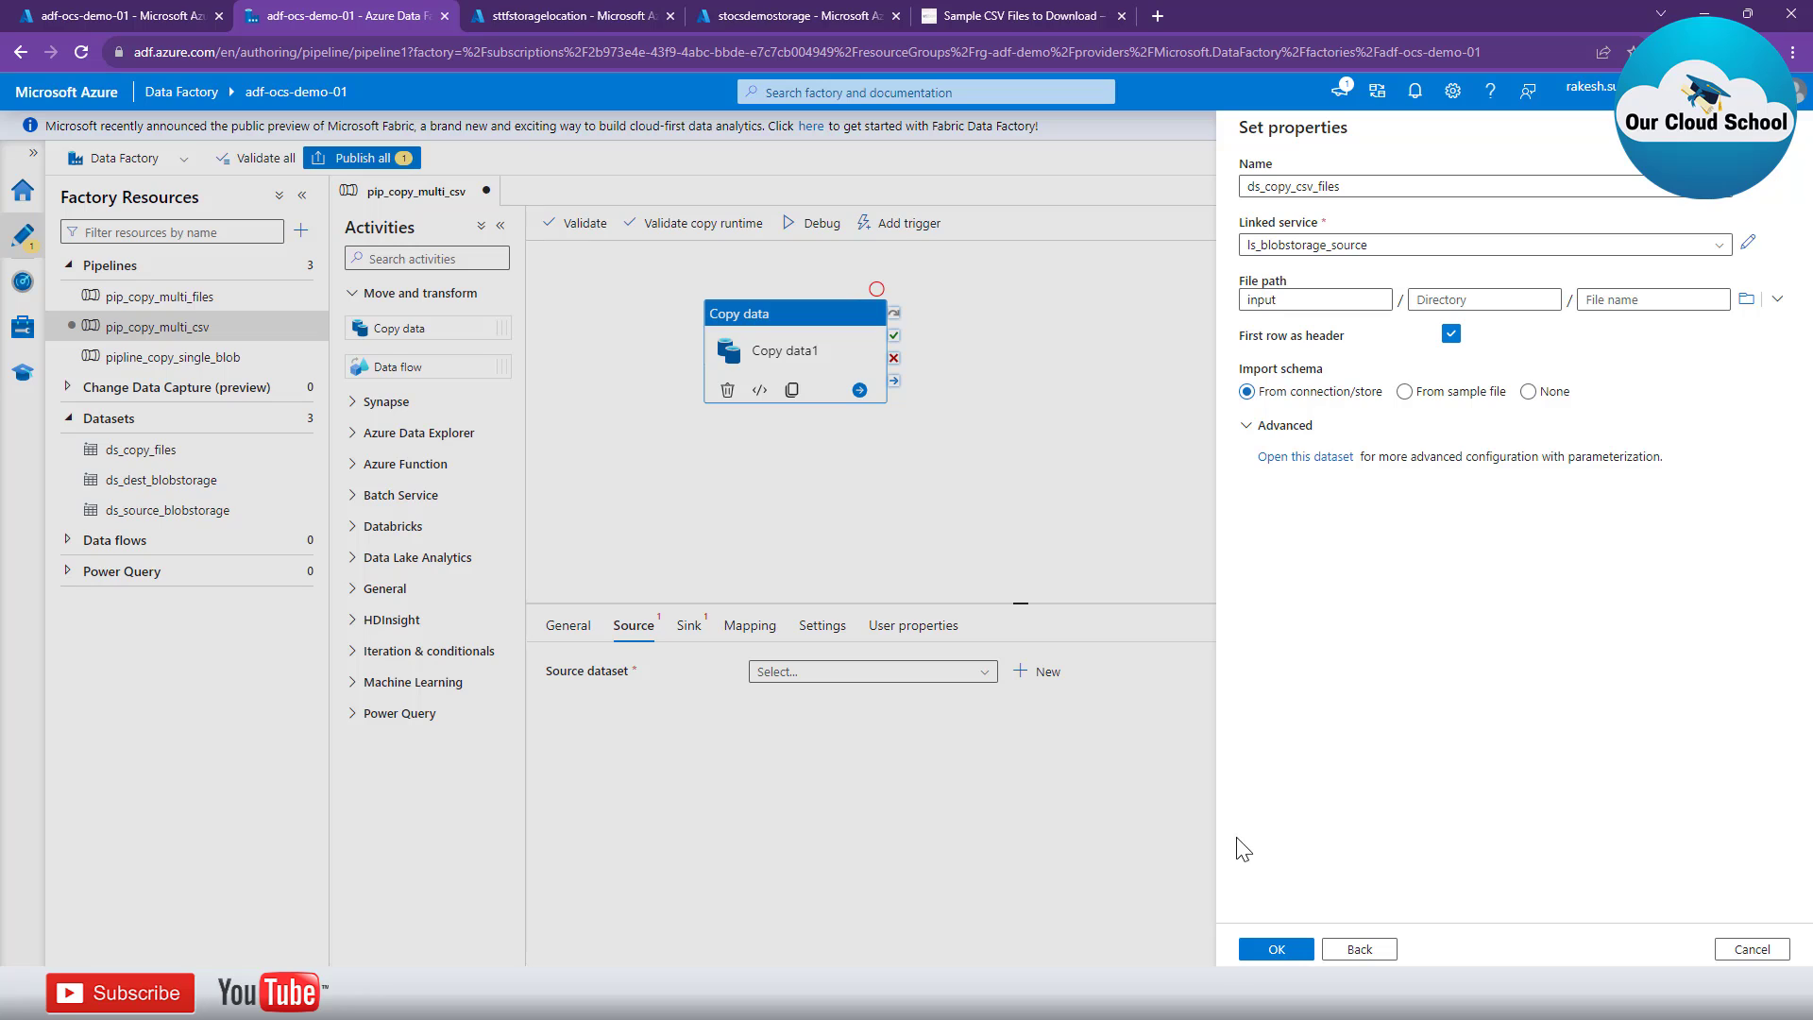
click(1276, 948)
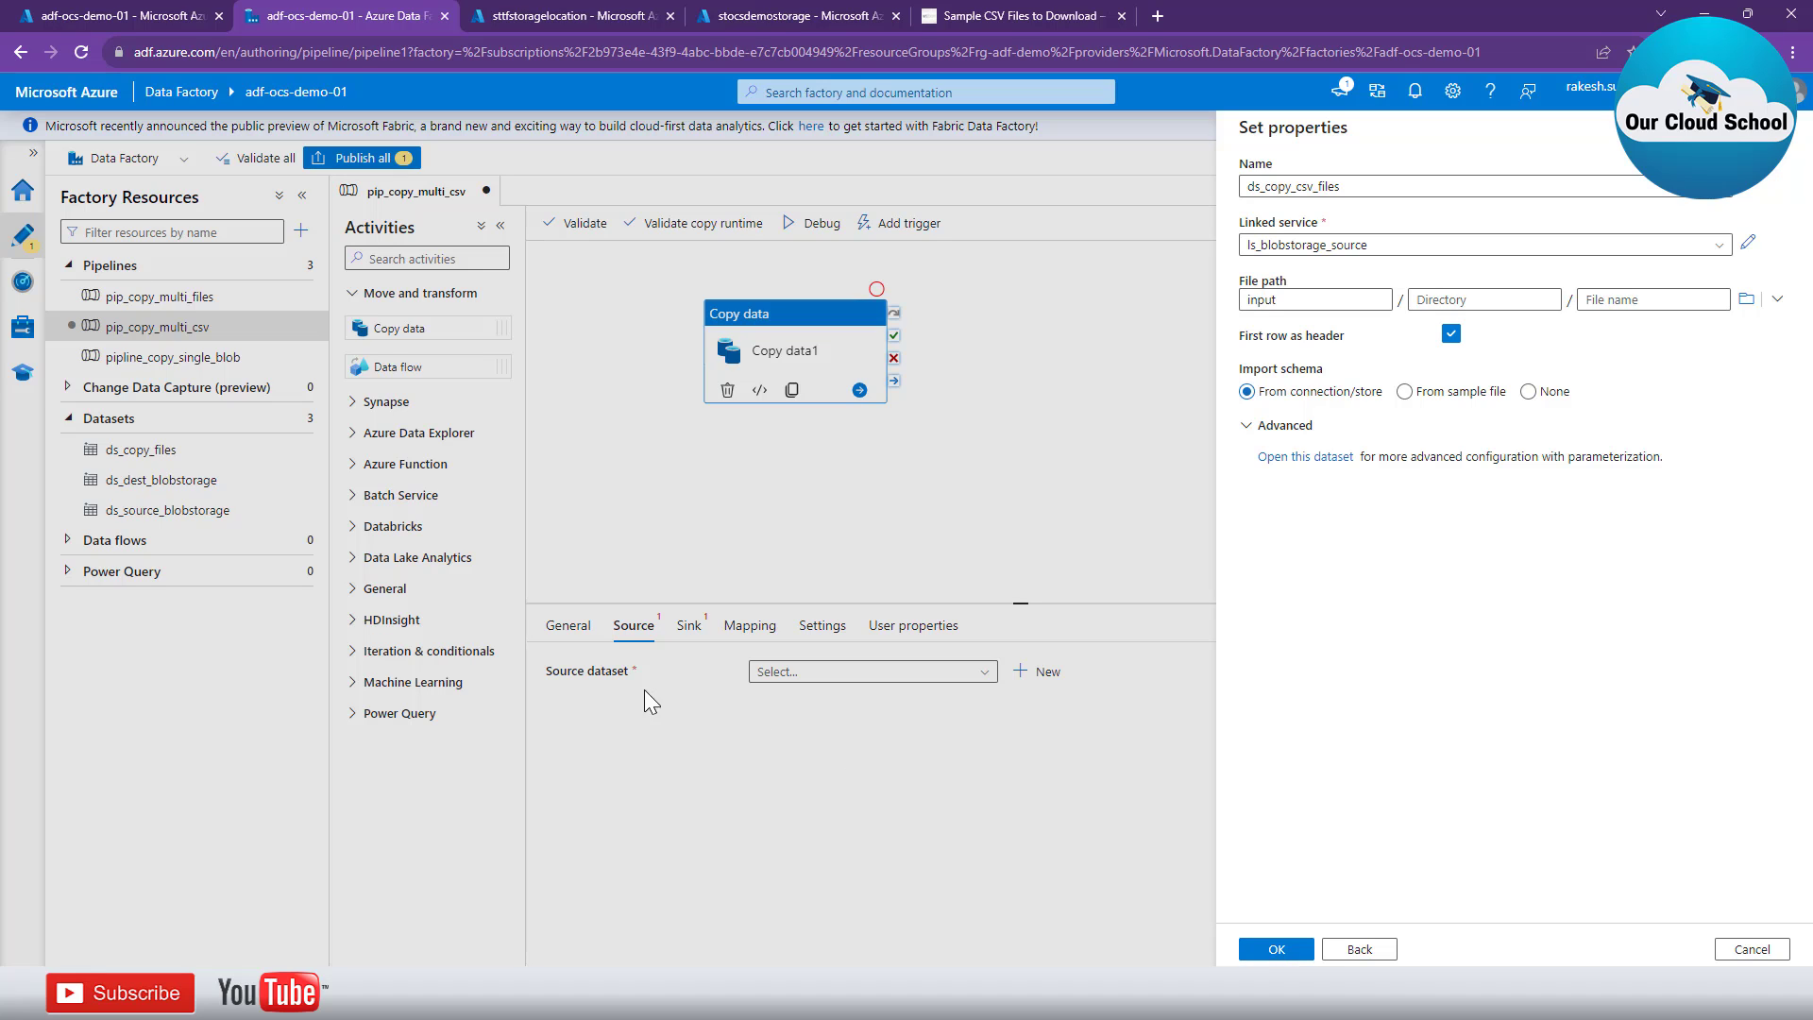
Create the ds_copy_csv_files source dataset and preview the CSV data it reads.
click(1265, 948)
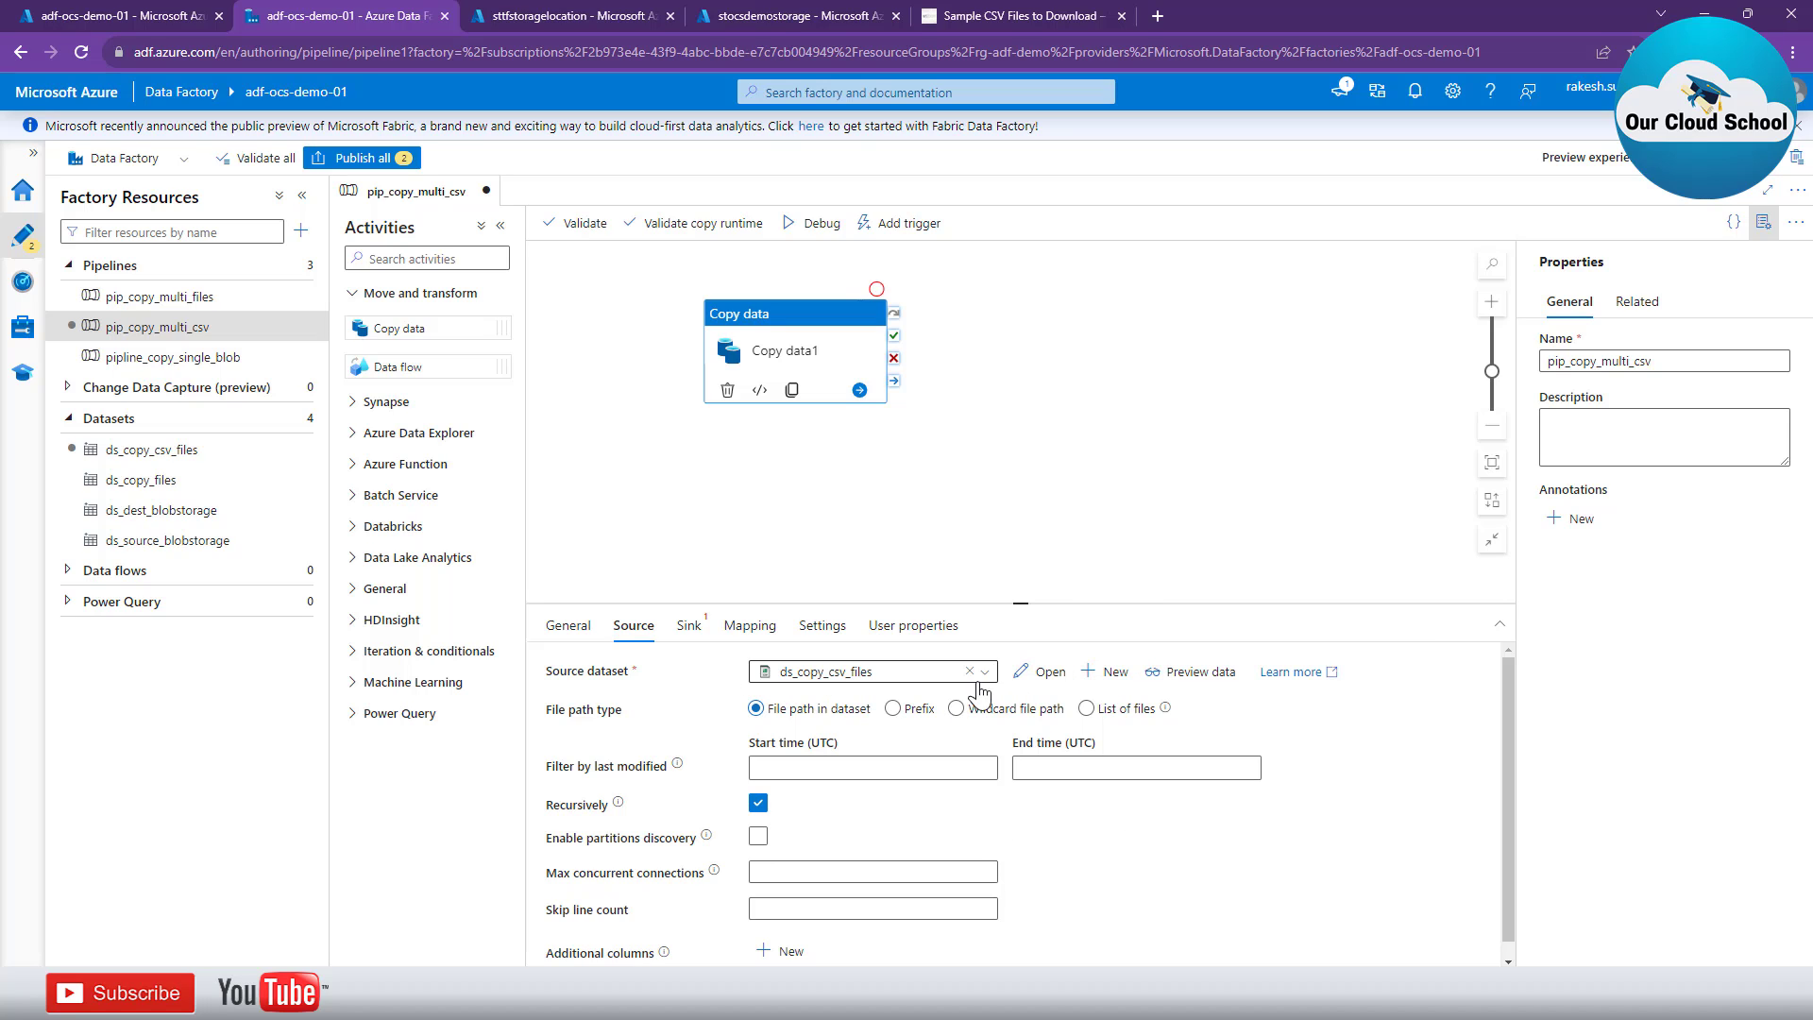
click(1195, 677)
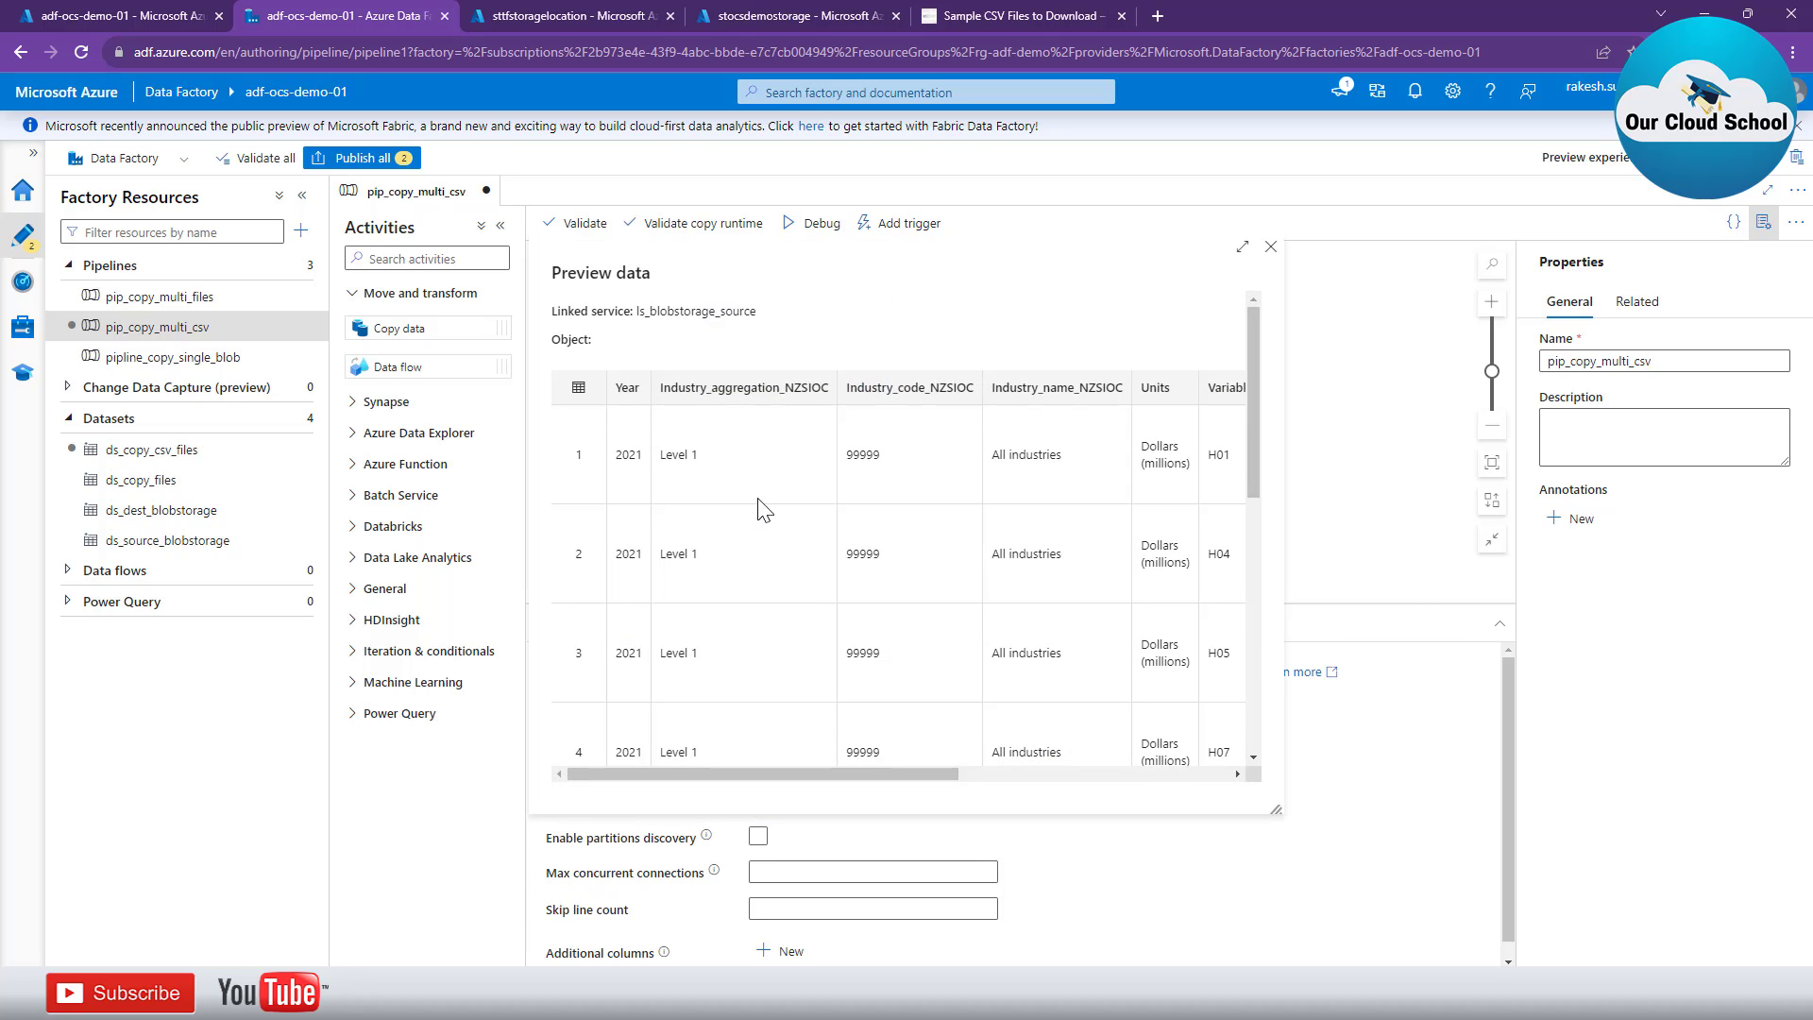
drag(879, 775, 585, 722)
scroll(876, 534, down, 1)
scroll(876, 533, down, 5)
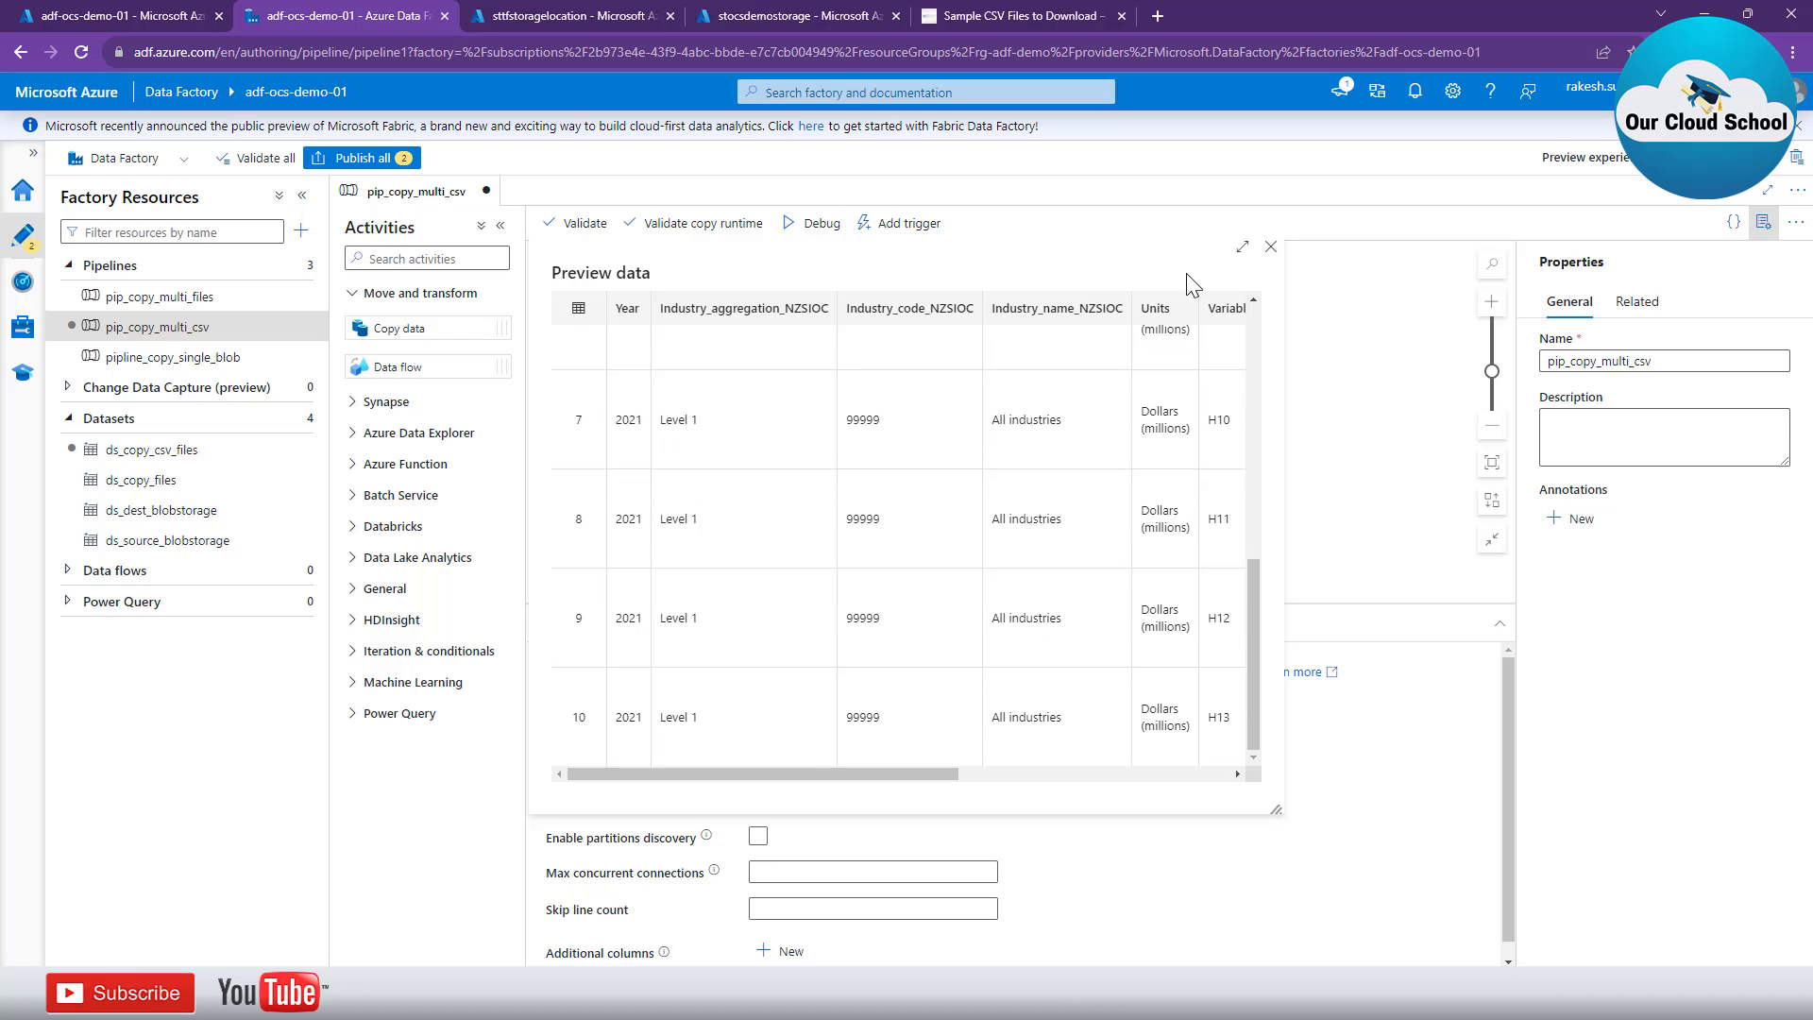
click(1272, 248)
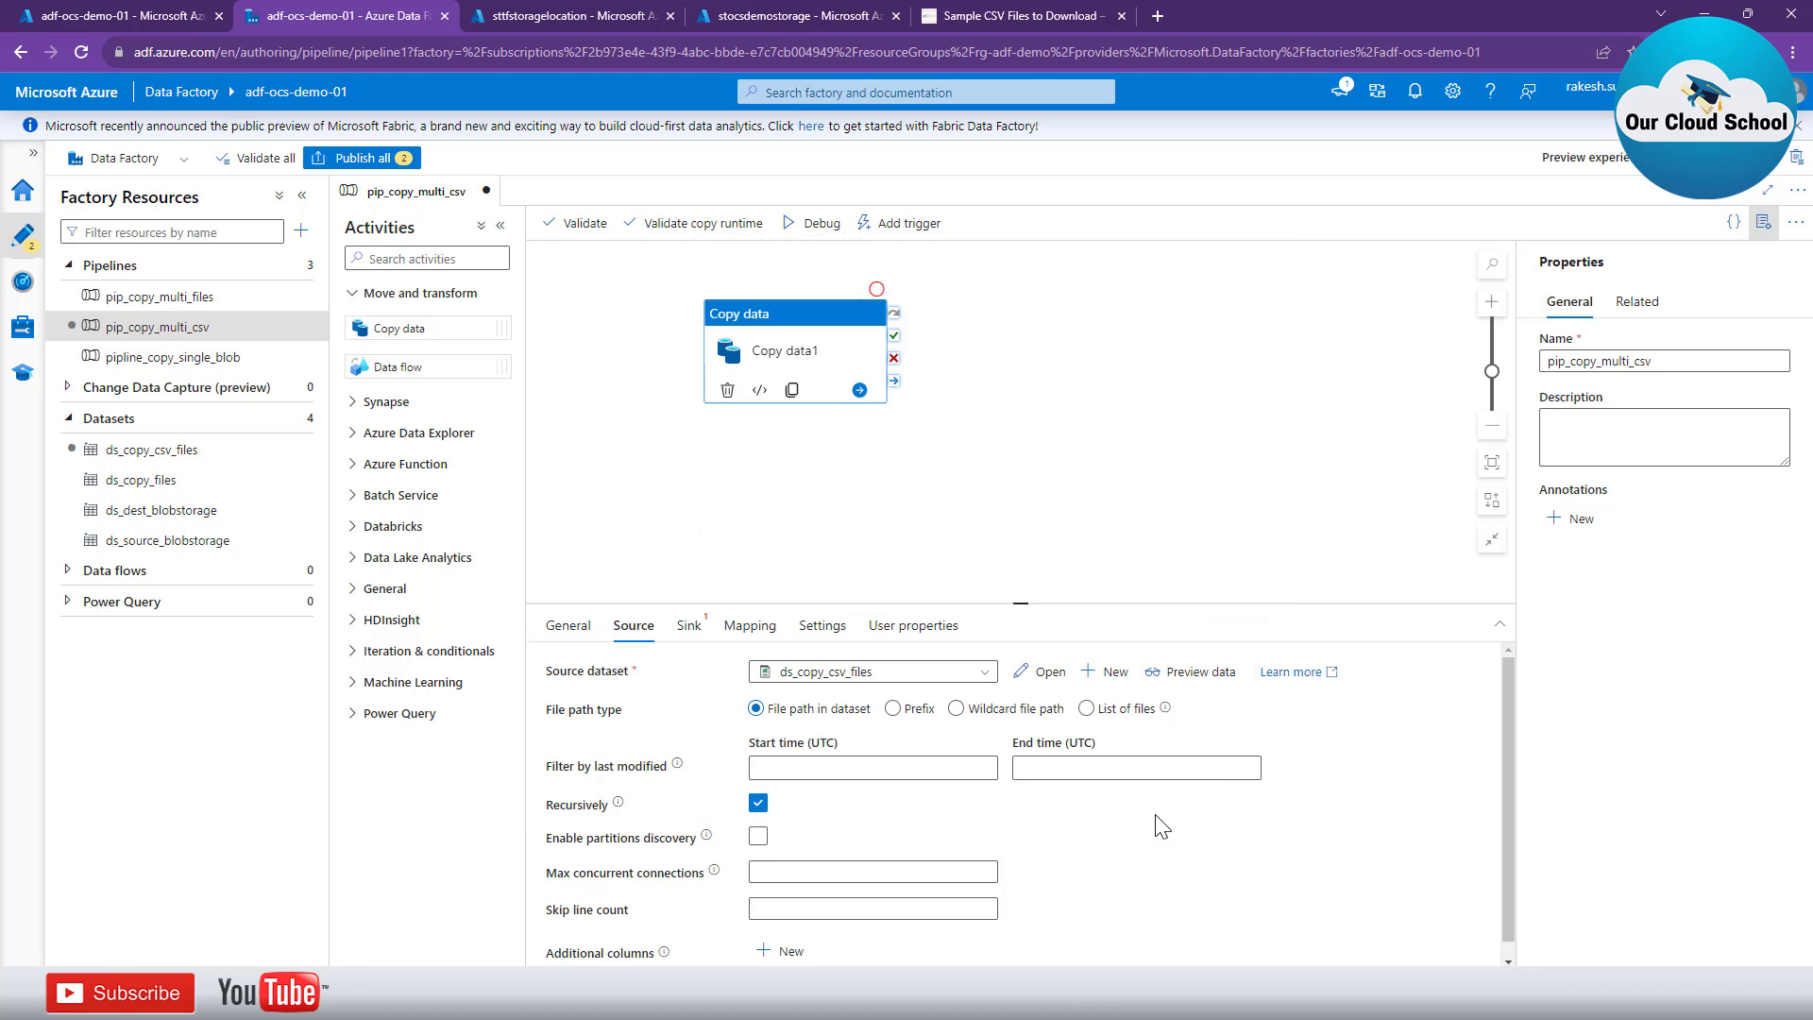
scroll(1194, 769, down, 1)
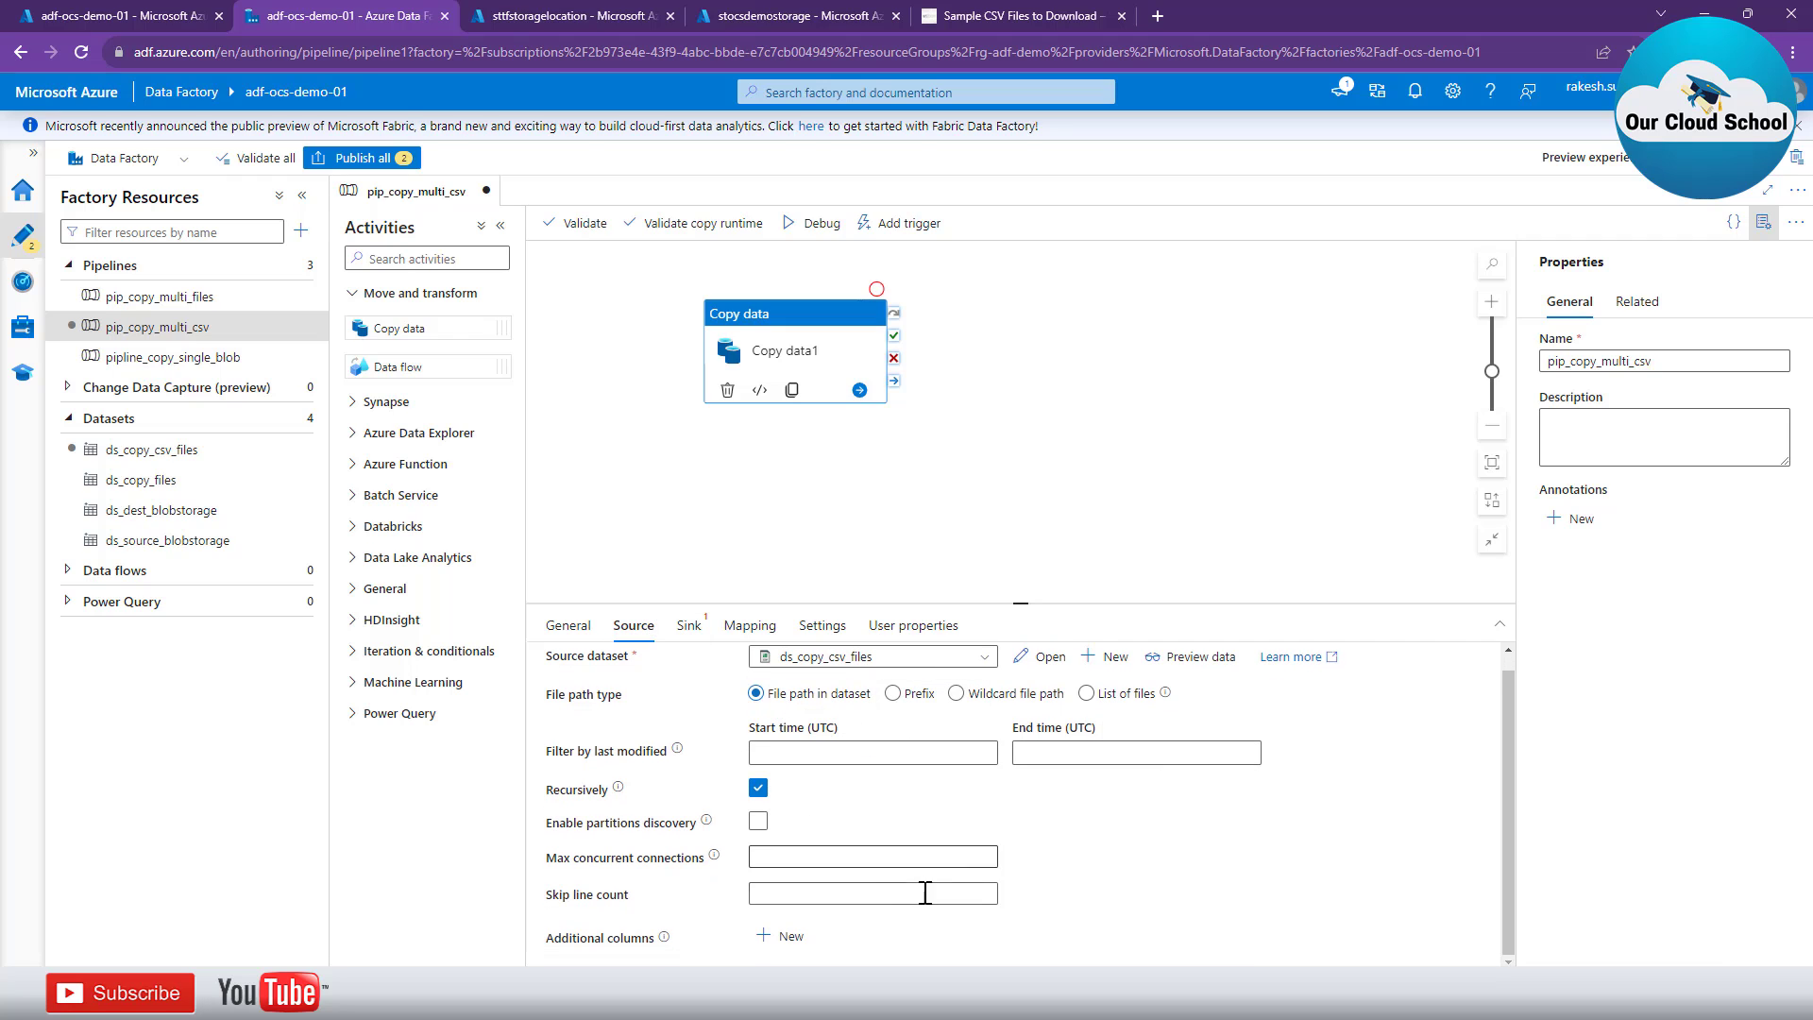
Select ds_dest_blobstorage as the copy activity's sink dataset and check the available copy behavior options.
click(688, 629)
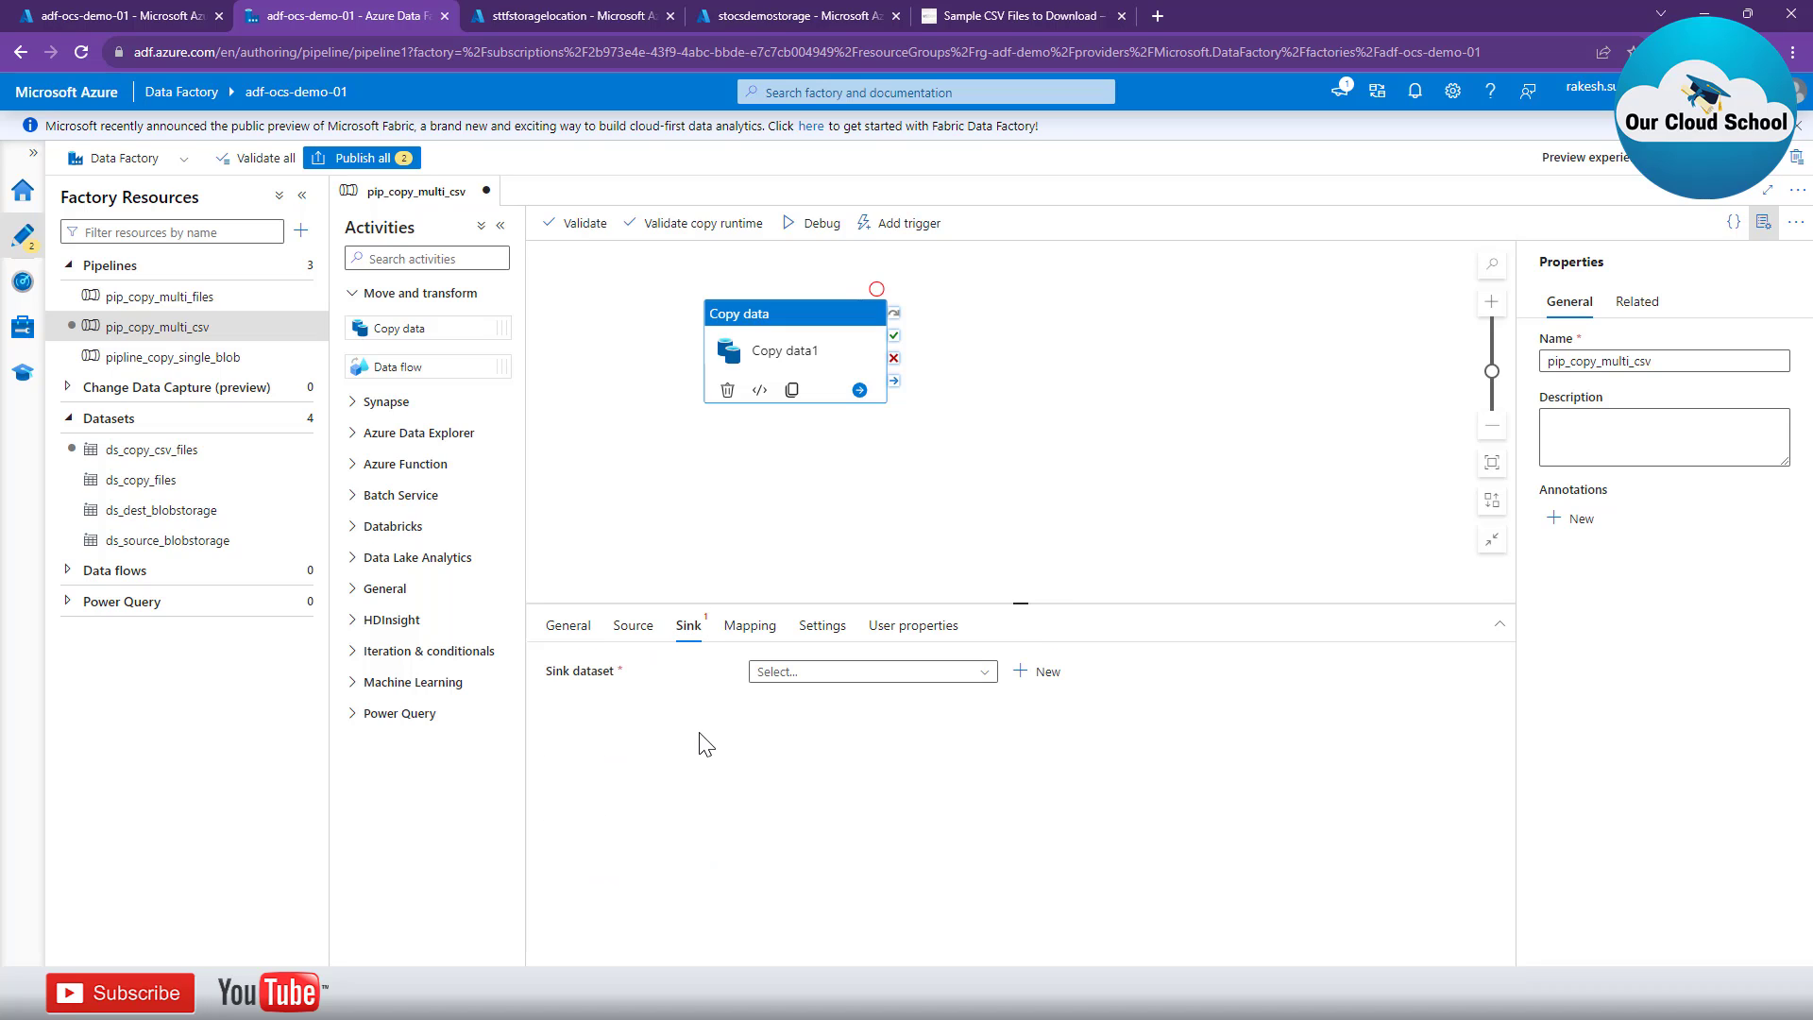
click(791, 672)
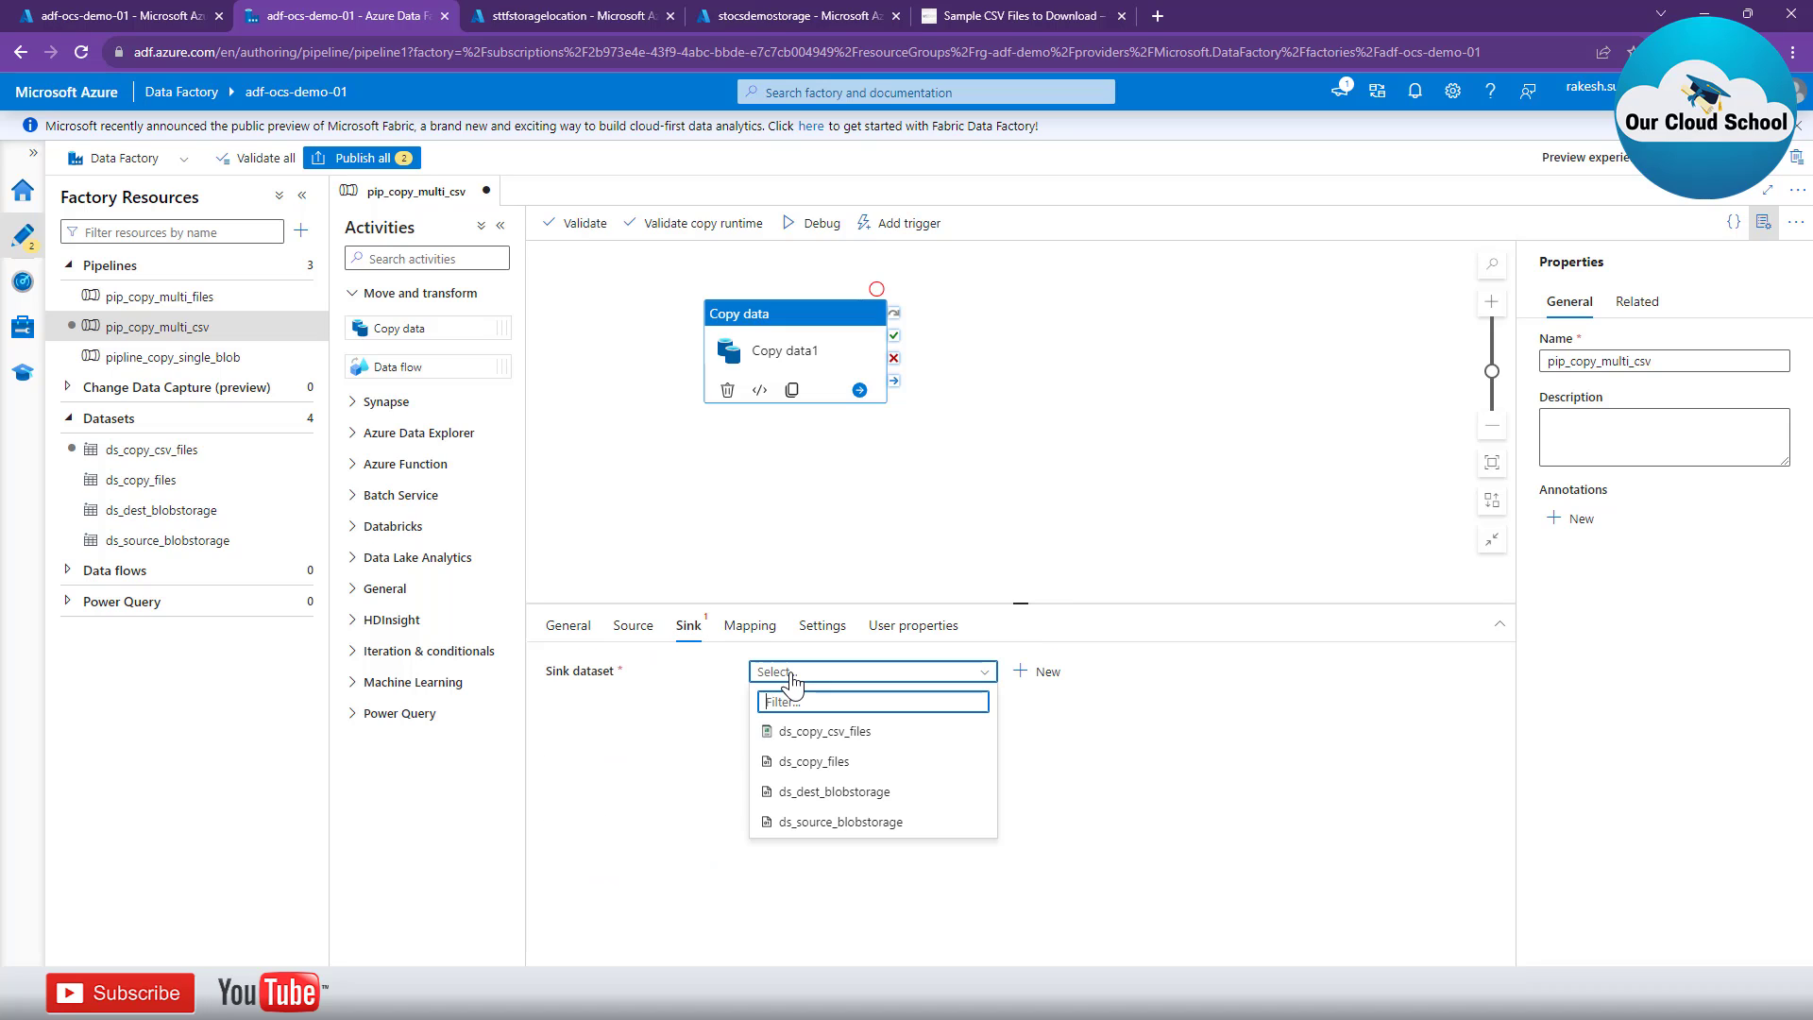
click(923, 808)
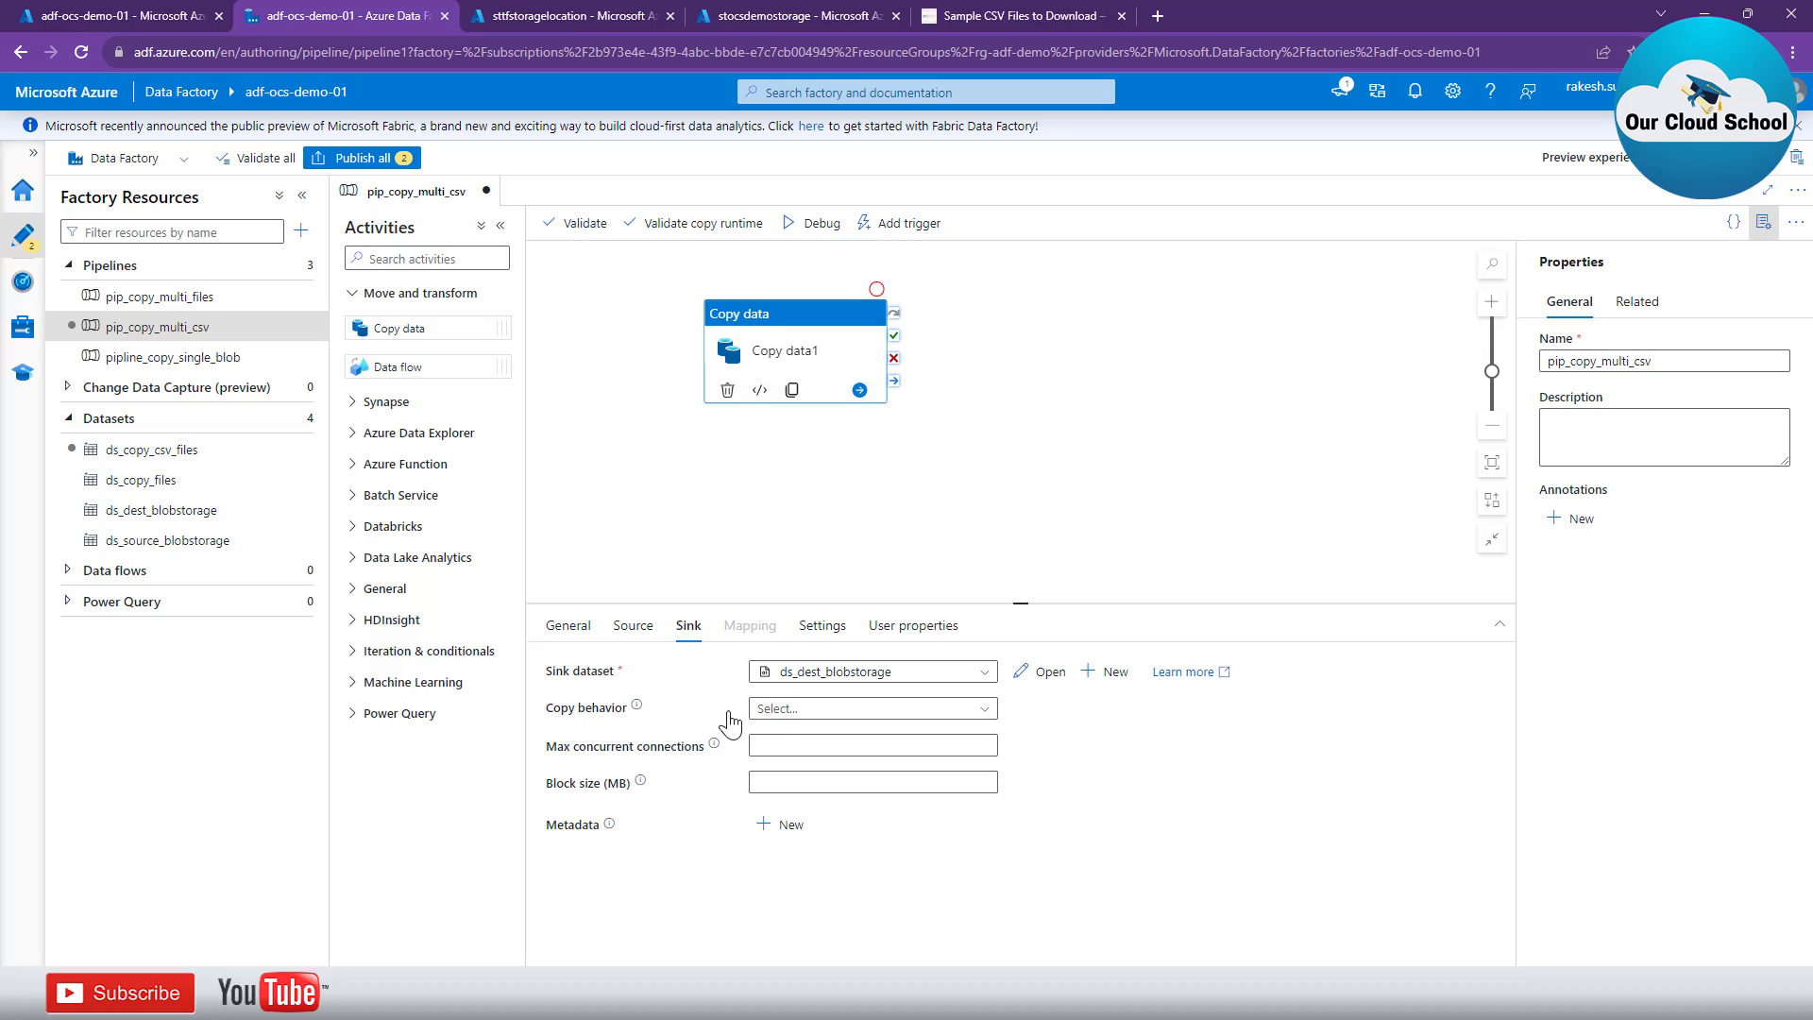
click(789, 717)
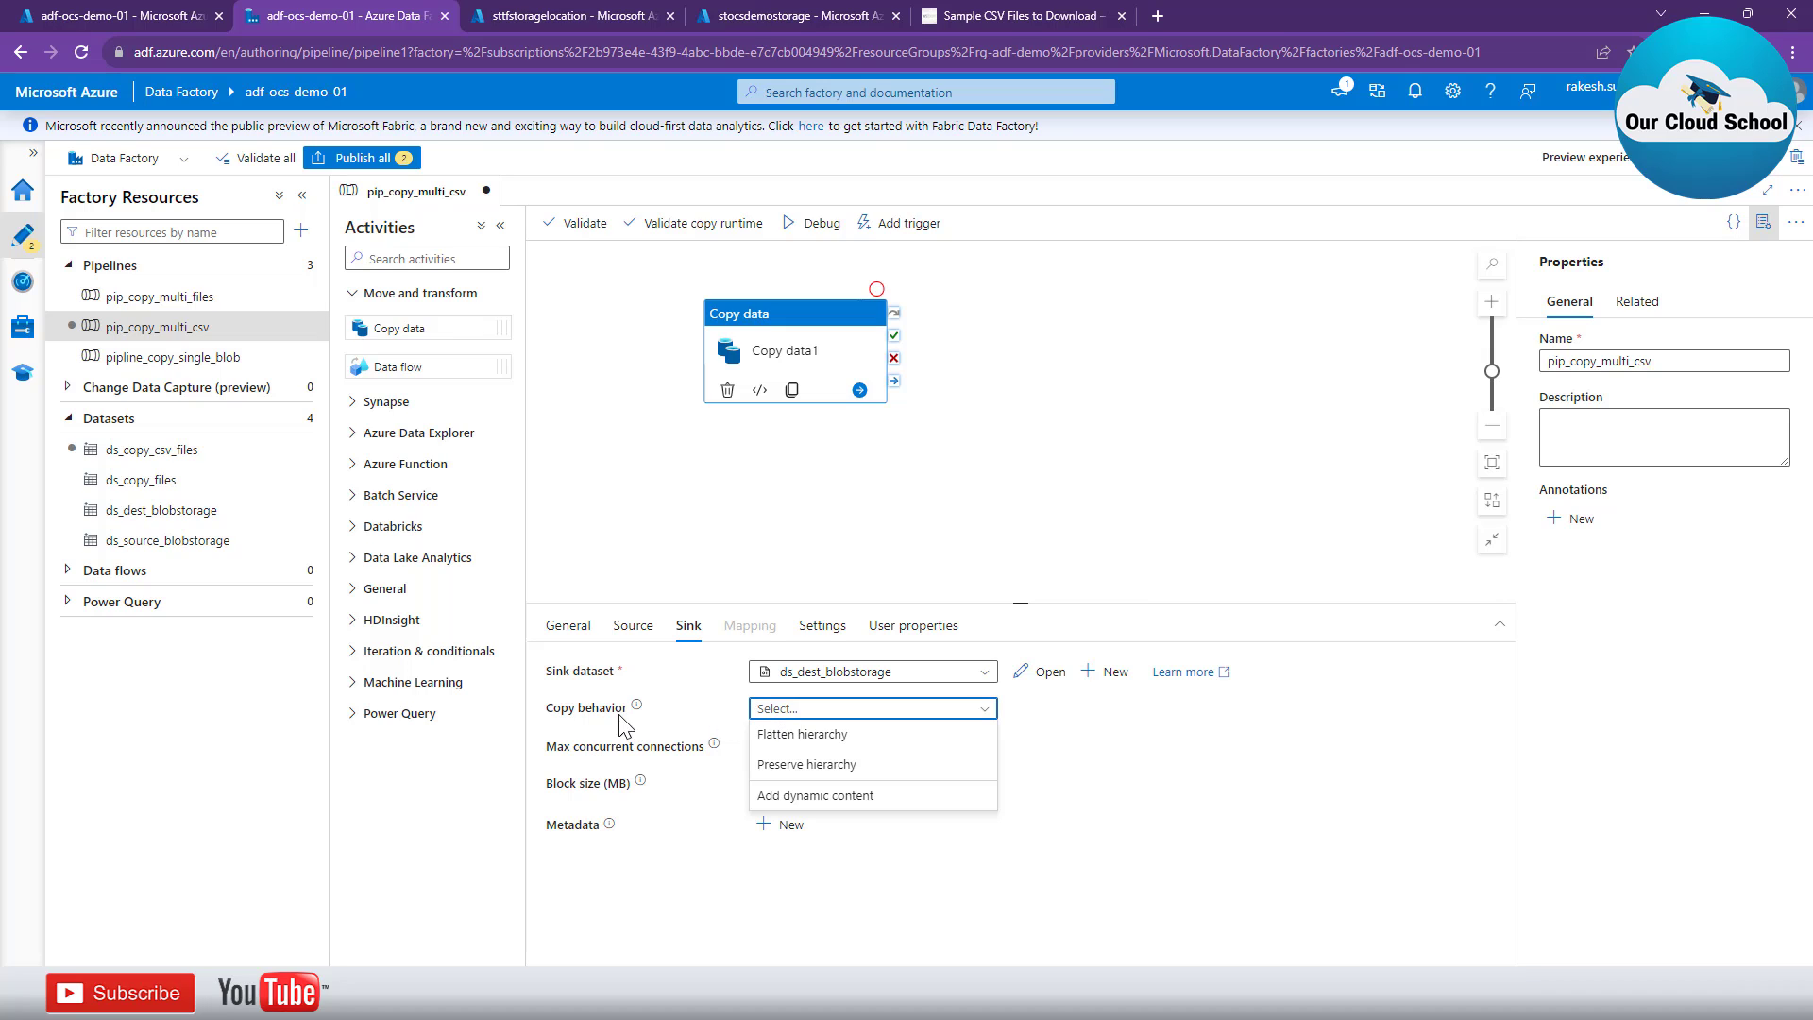
click(554, 724)
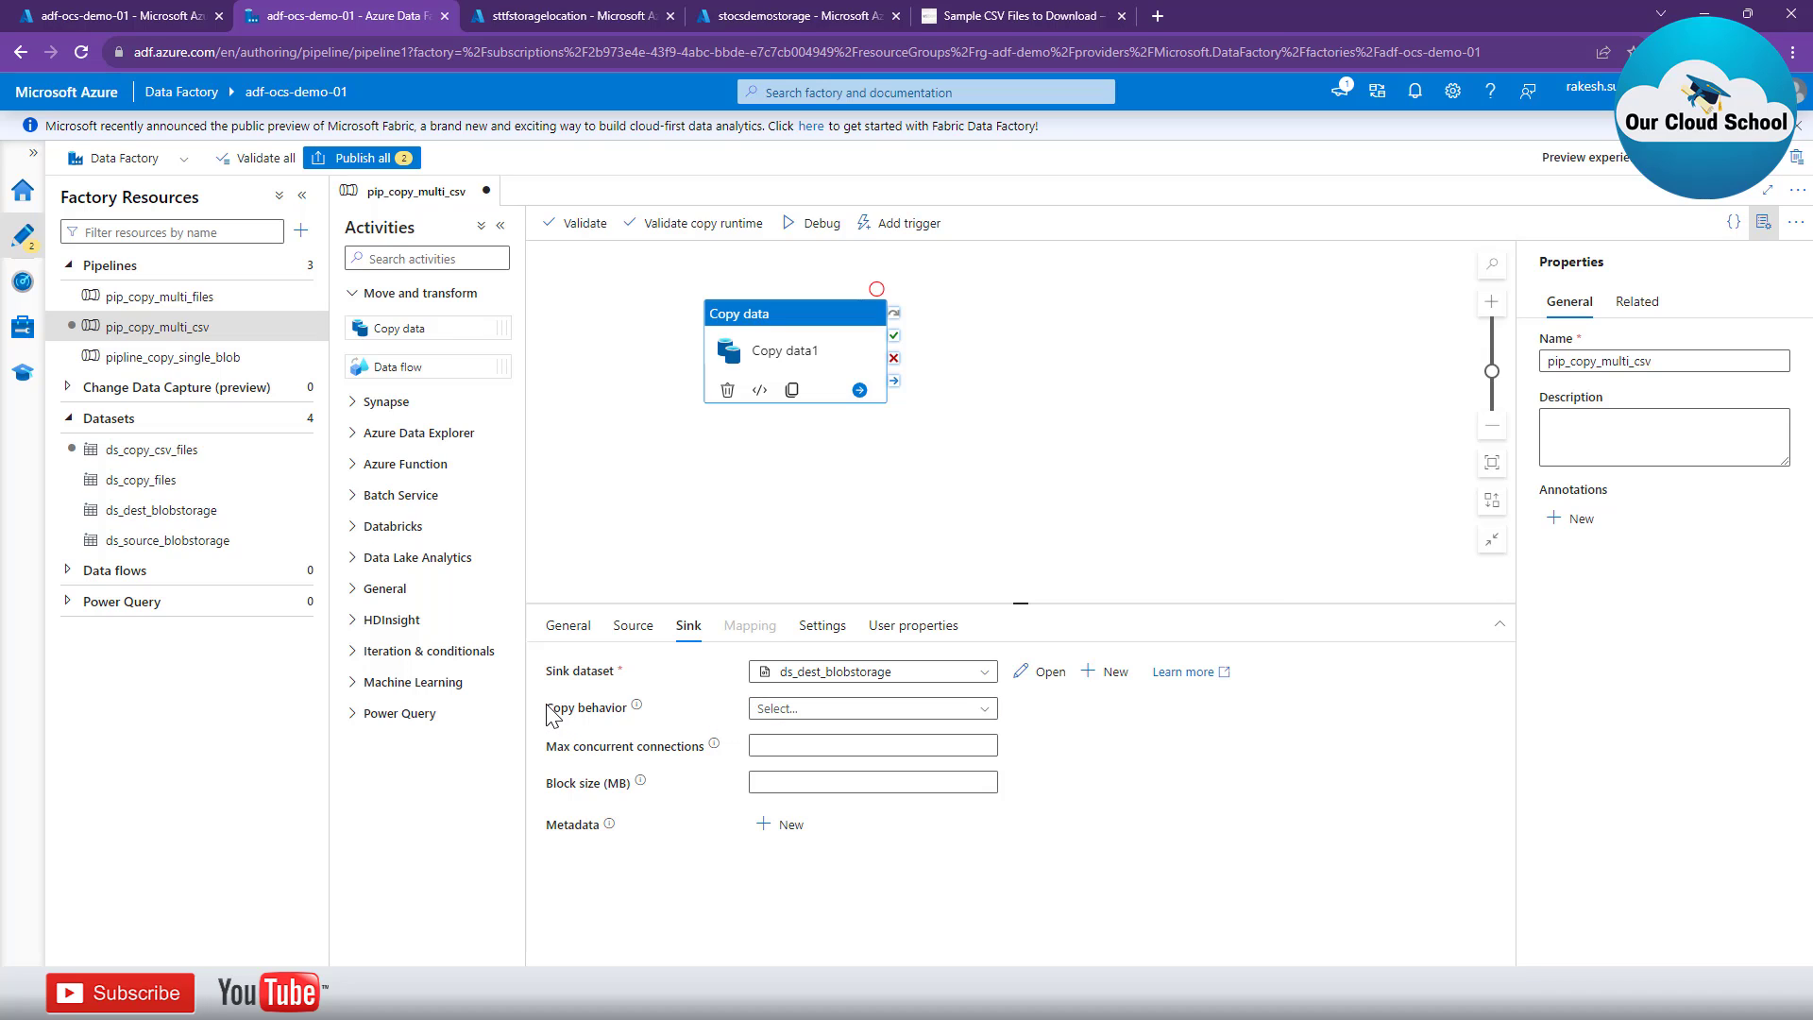
click(786, 716)
click(598, 727)
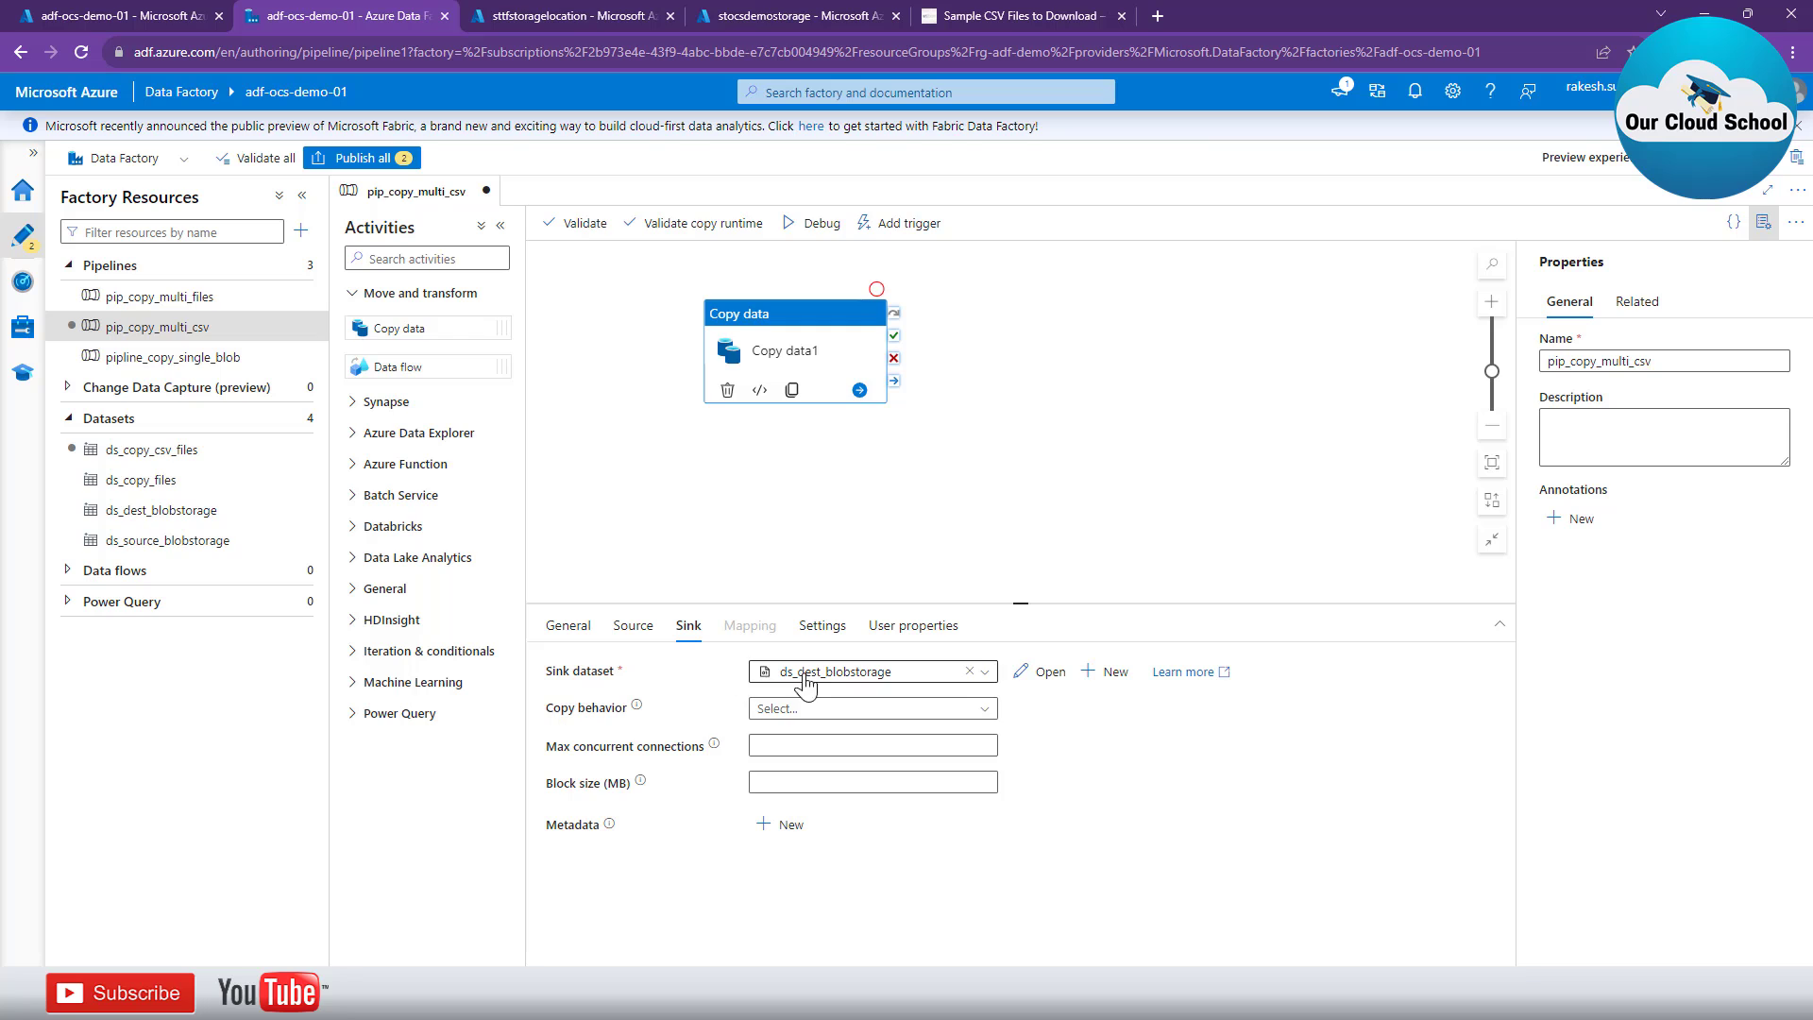
Validate the pipeline and inspect the source dataset's connection settings.
click(628, 638)
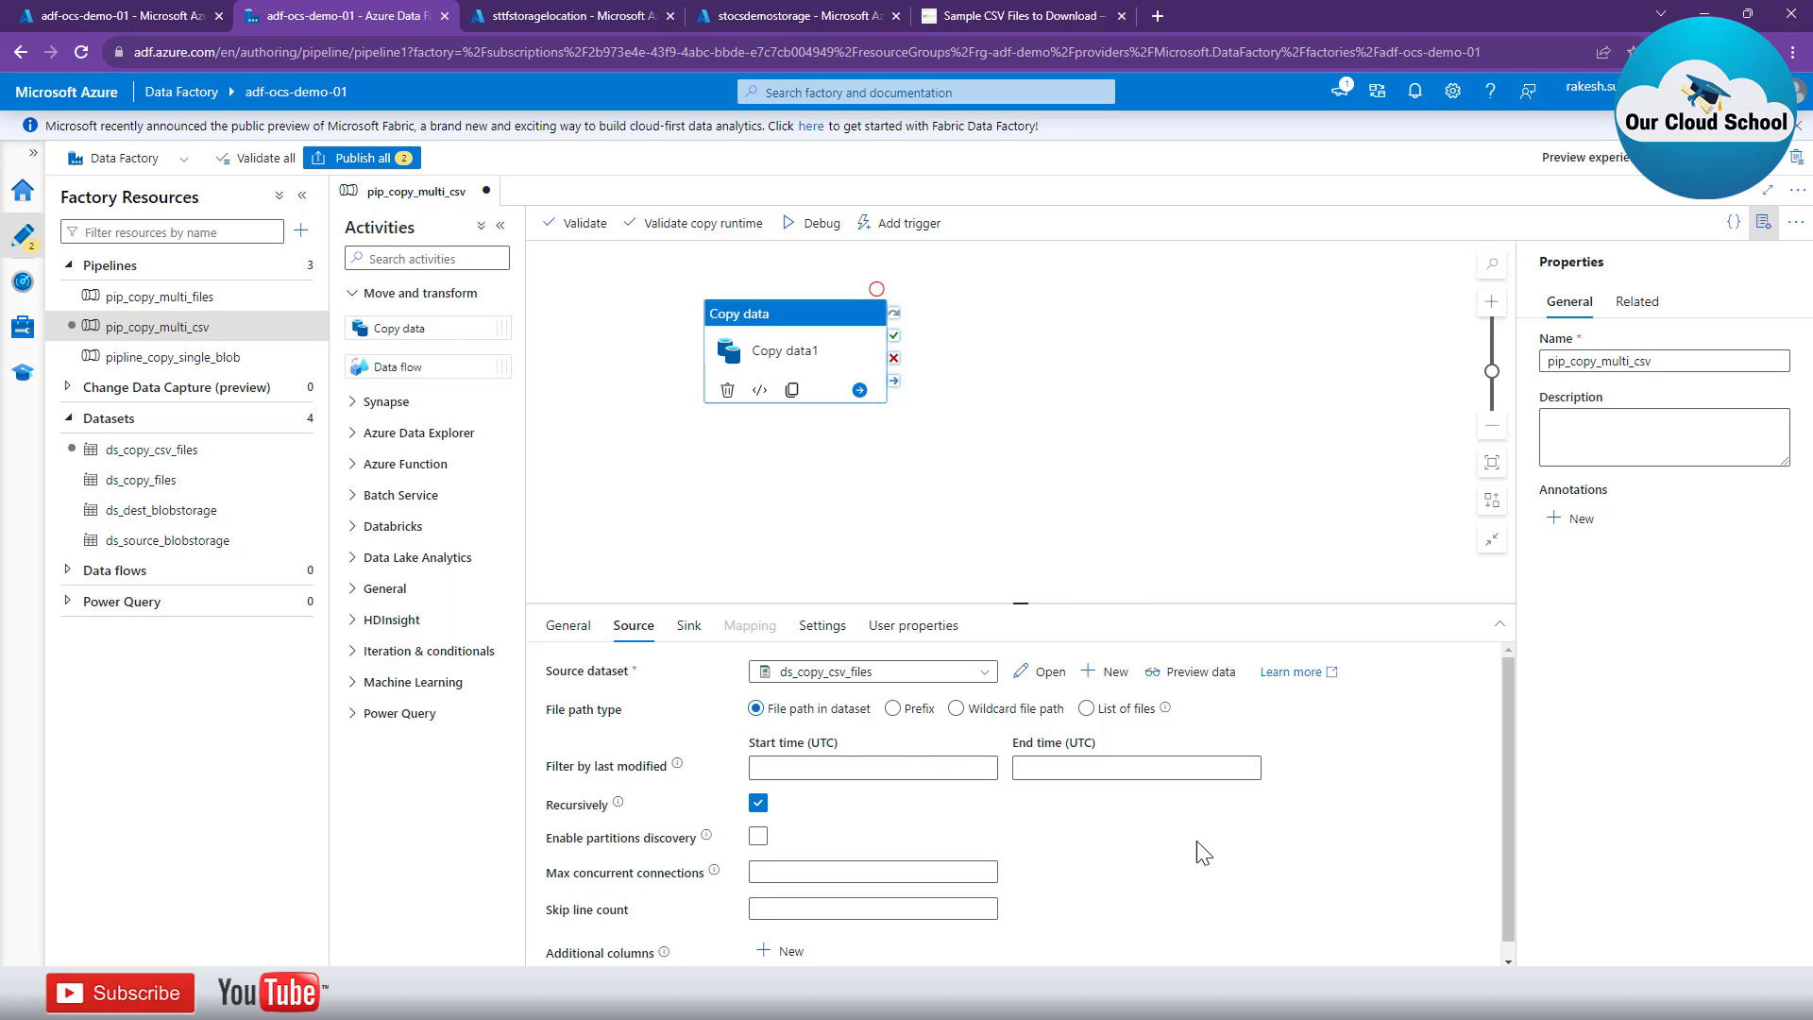
scroll(1197, 841, down, 1)
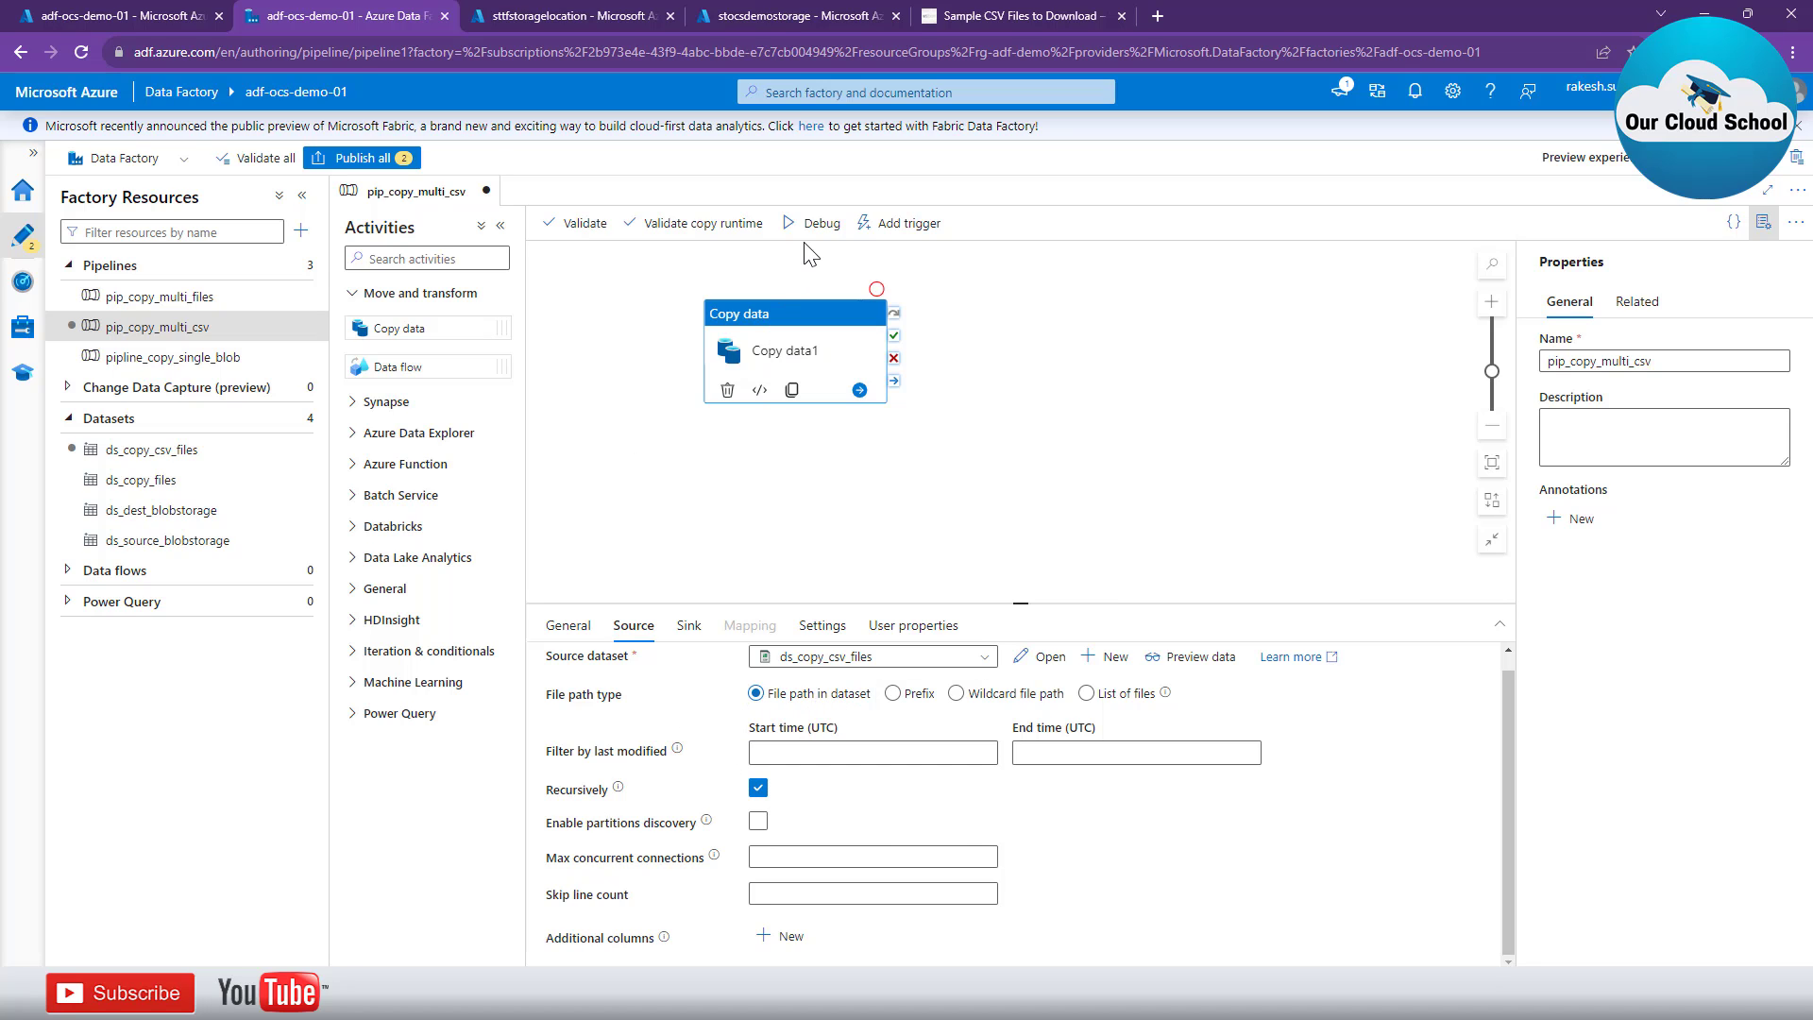
click(585, 227)
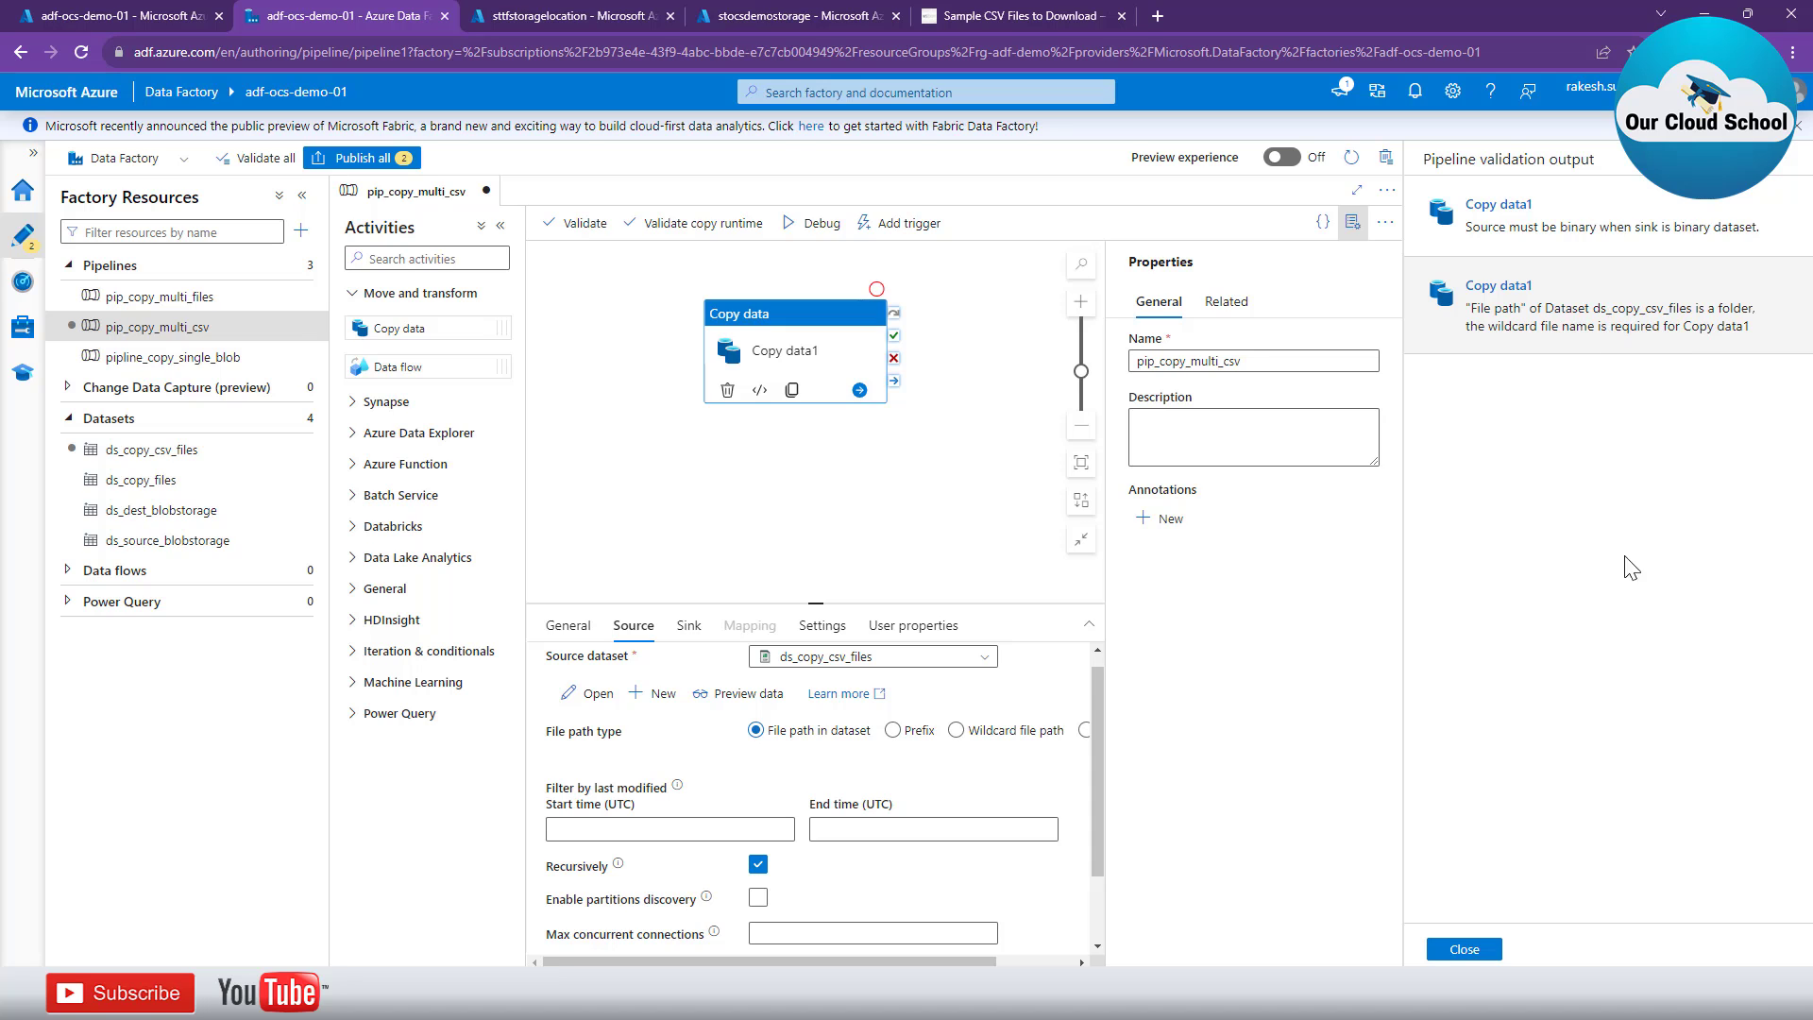
click(1463, 949)
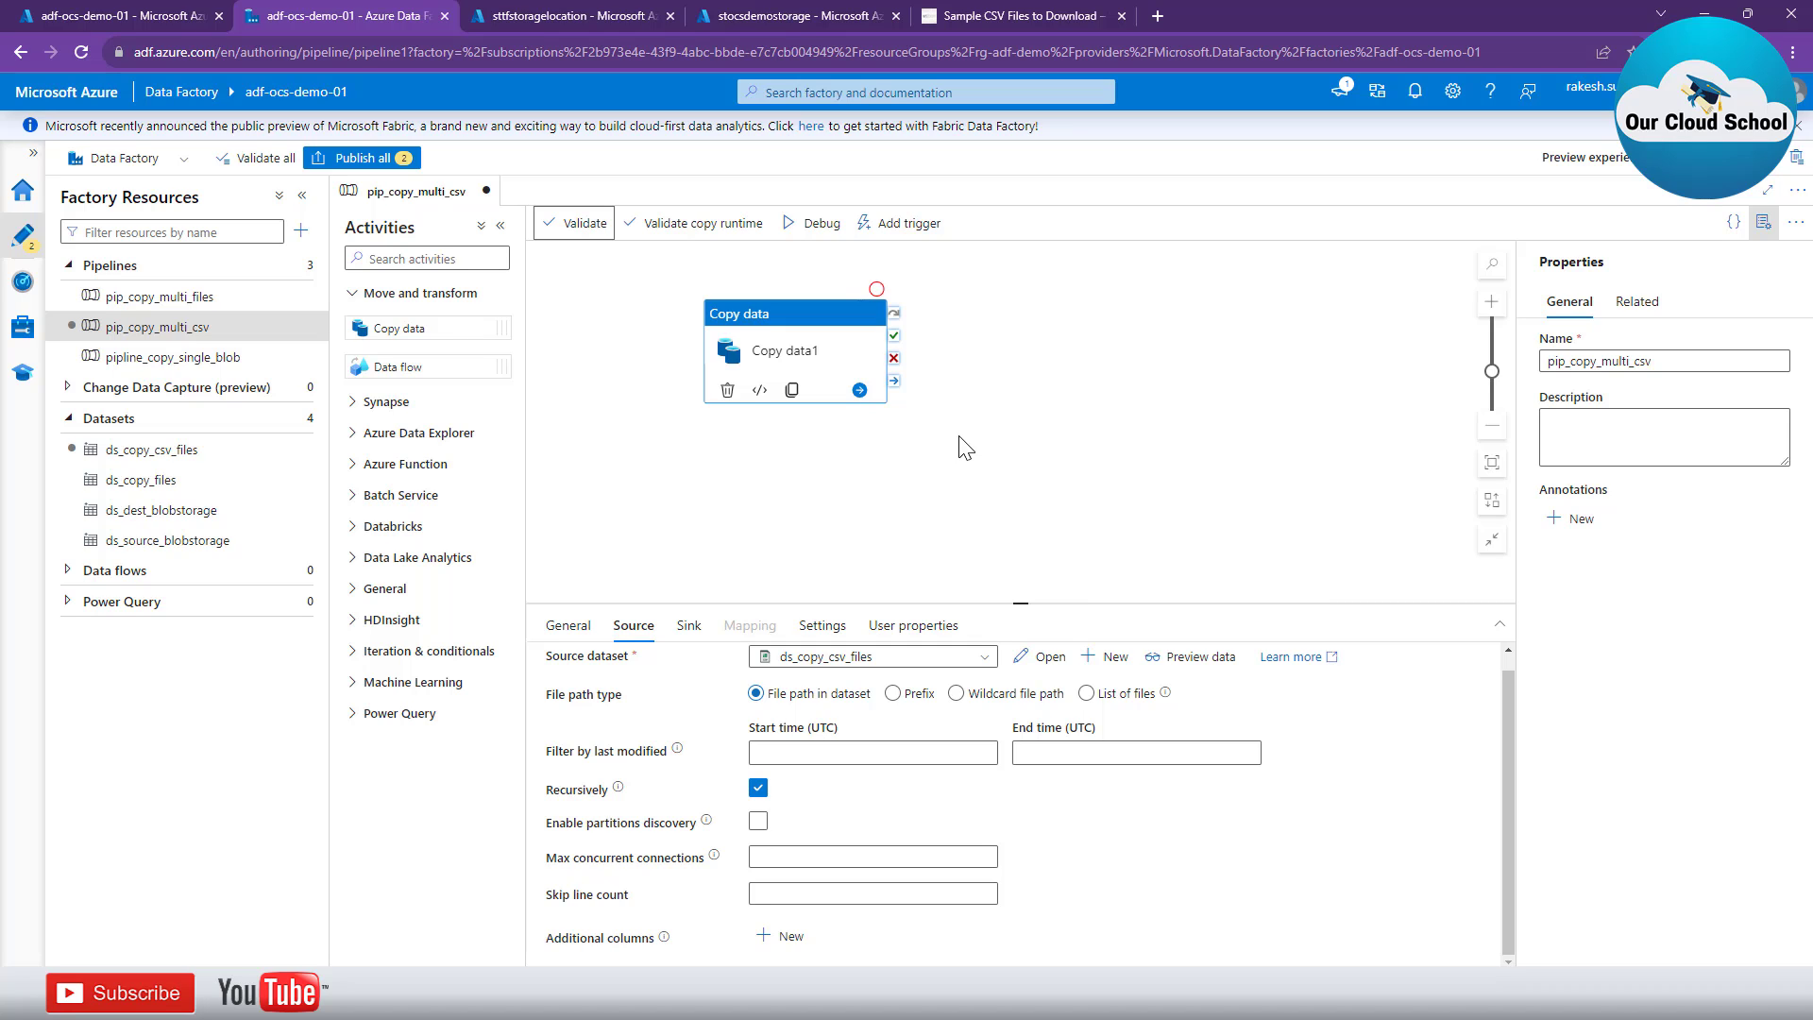
click(1023, 658)
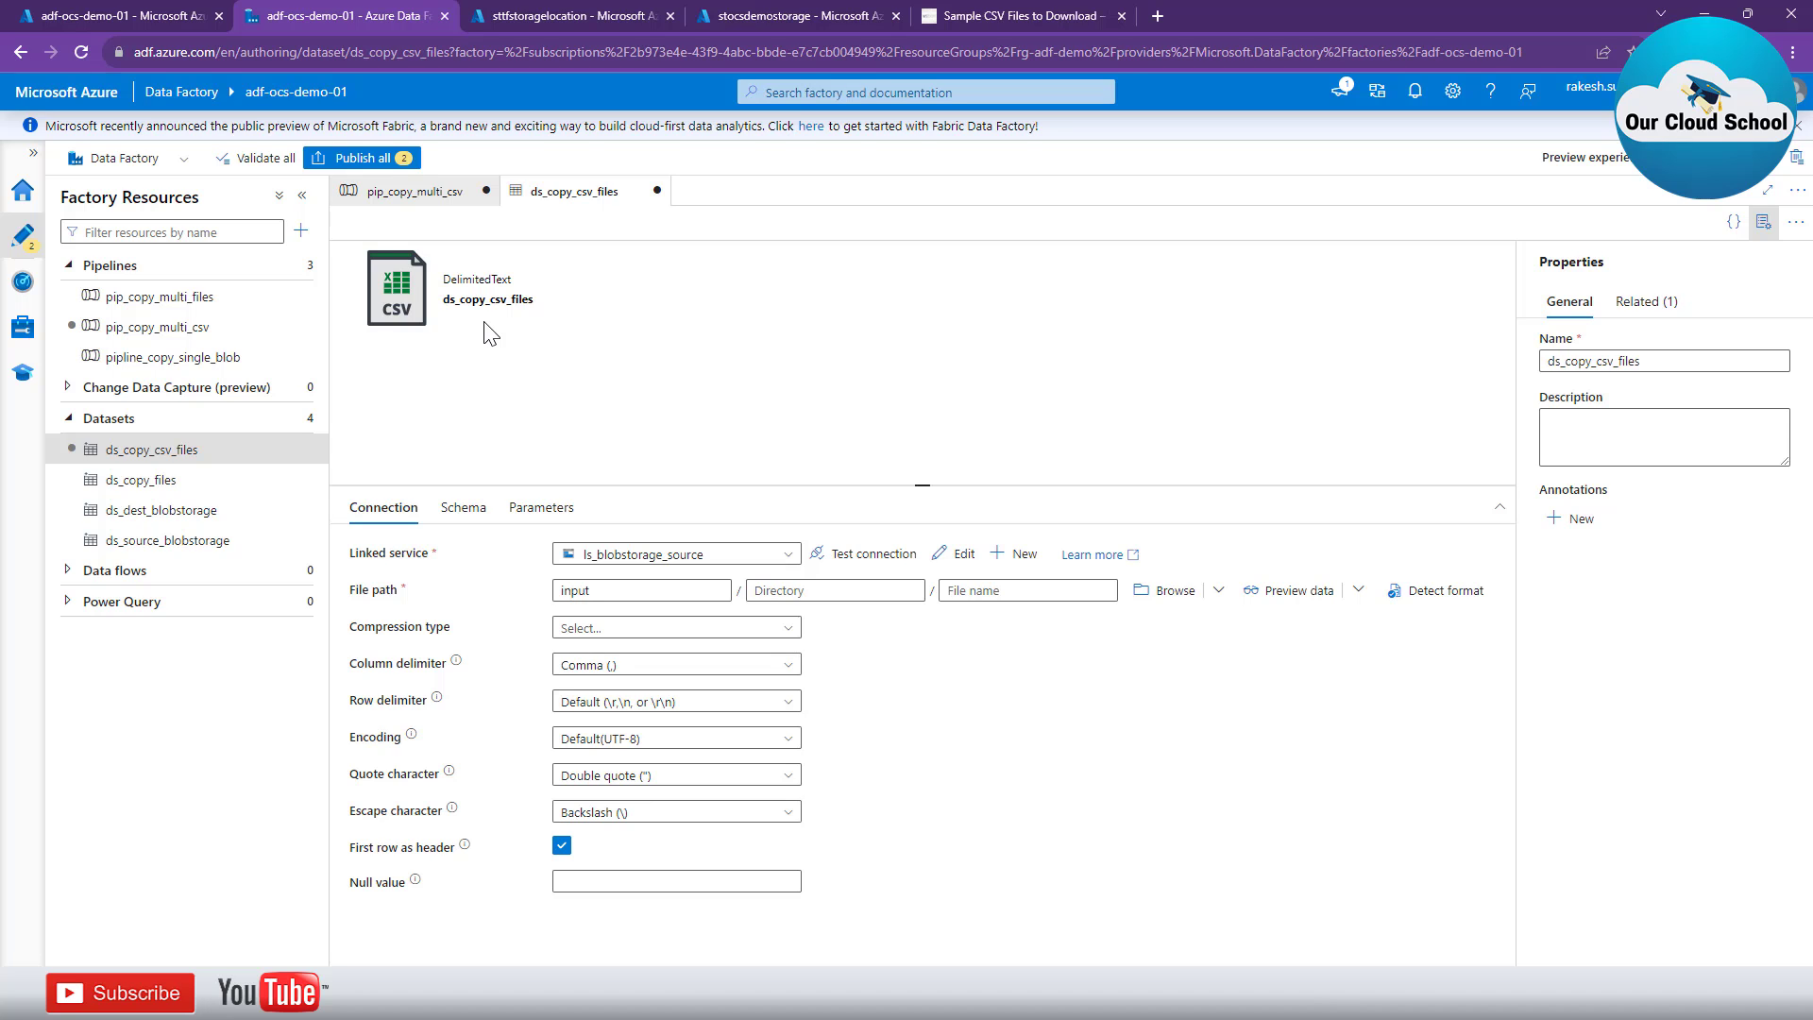
click(408, 191)
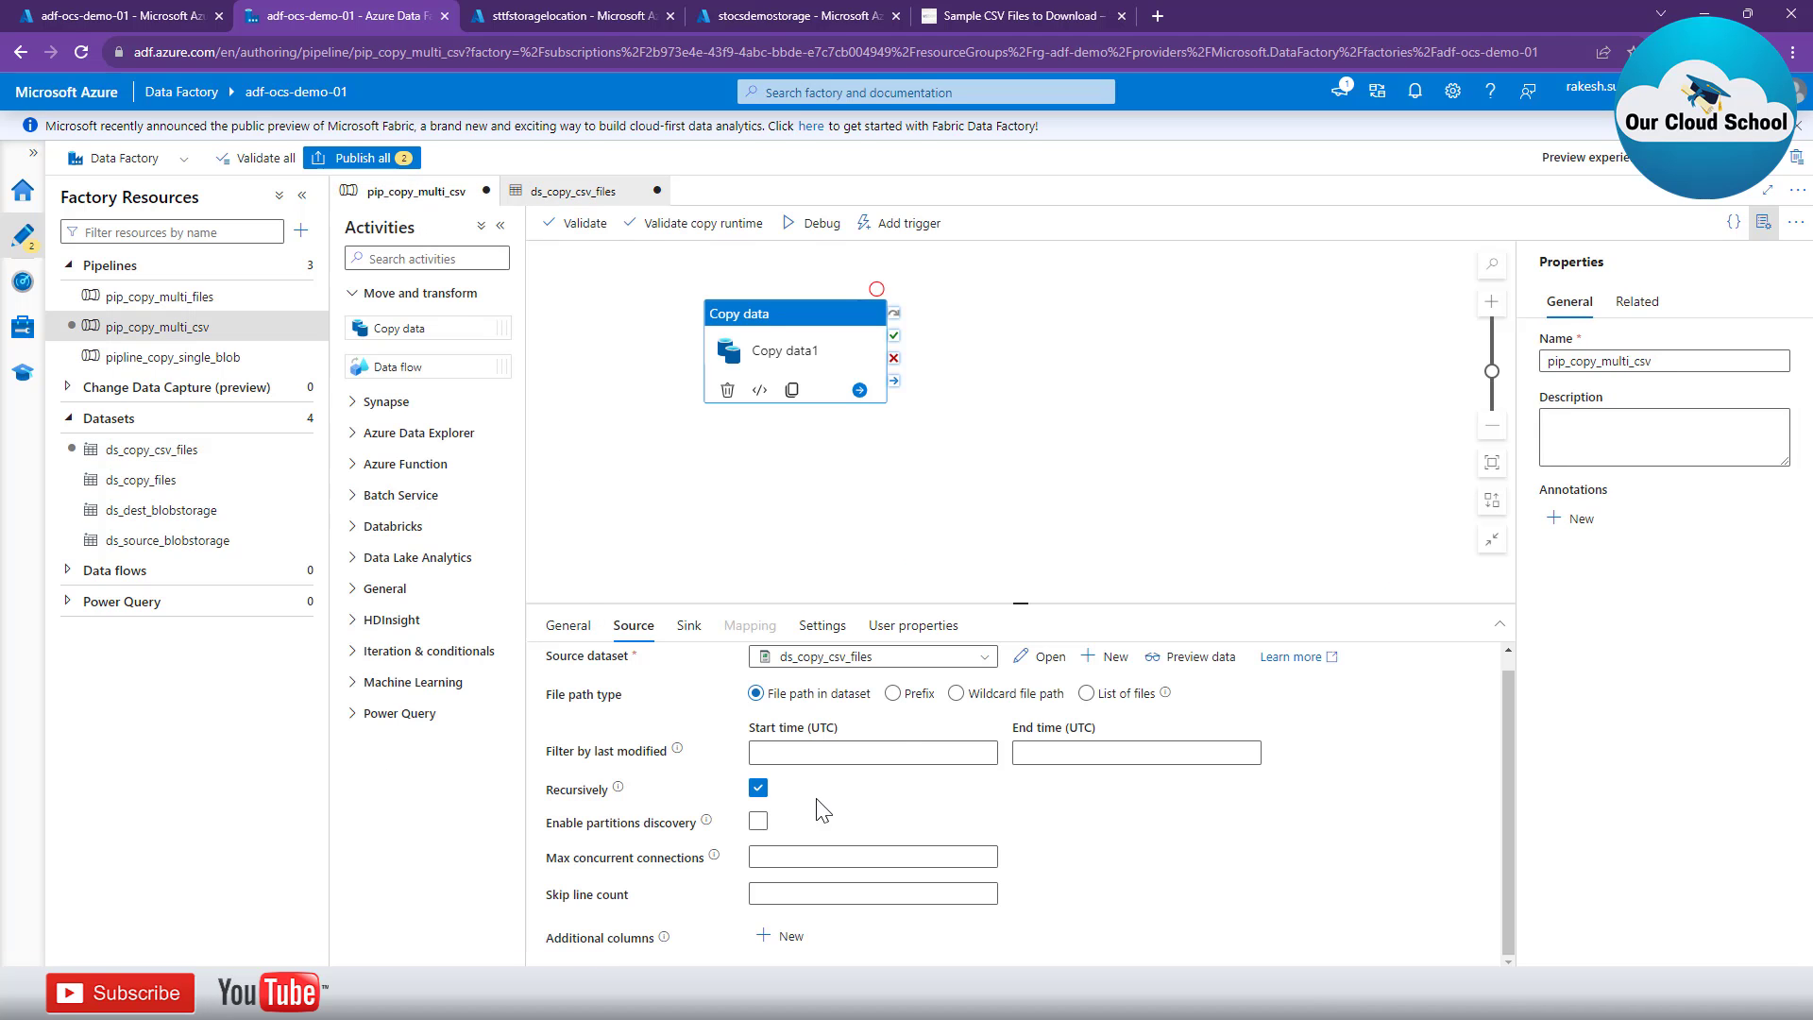
Switch the source's file path type to Wildcard file path and set the wildcard file name to *.csv.
click(957, 695)
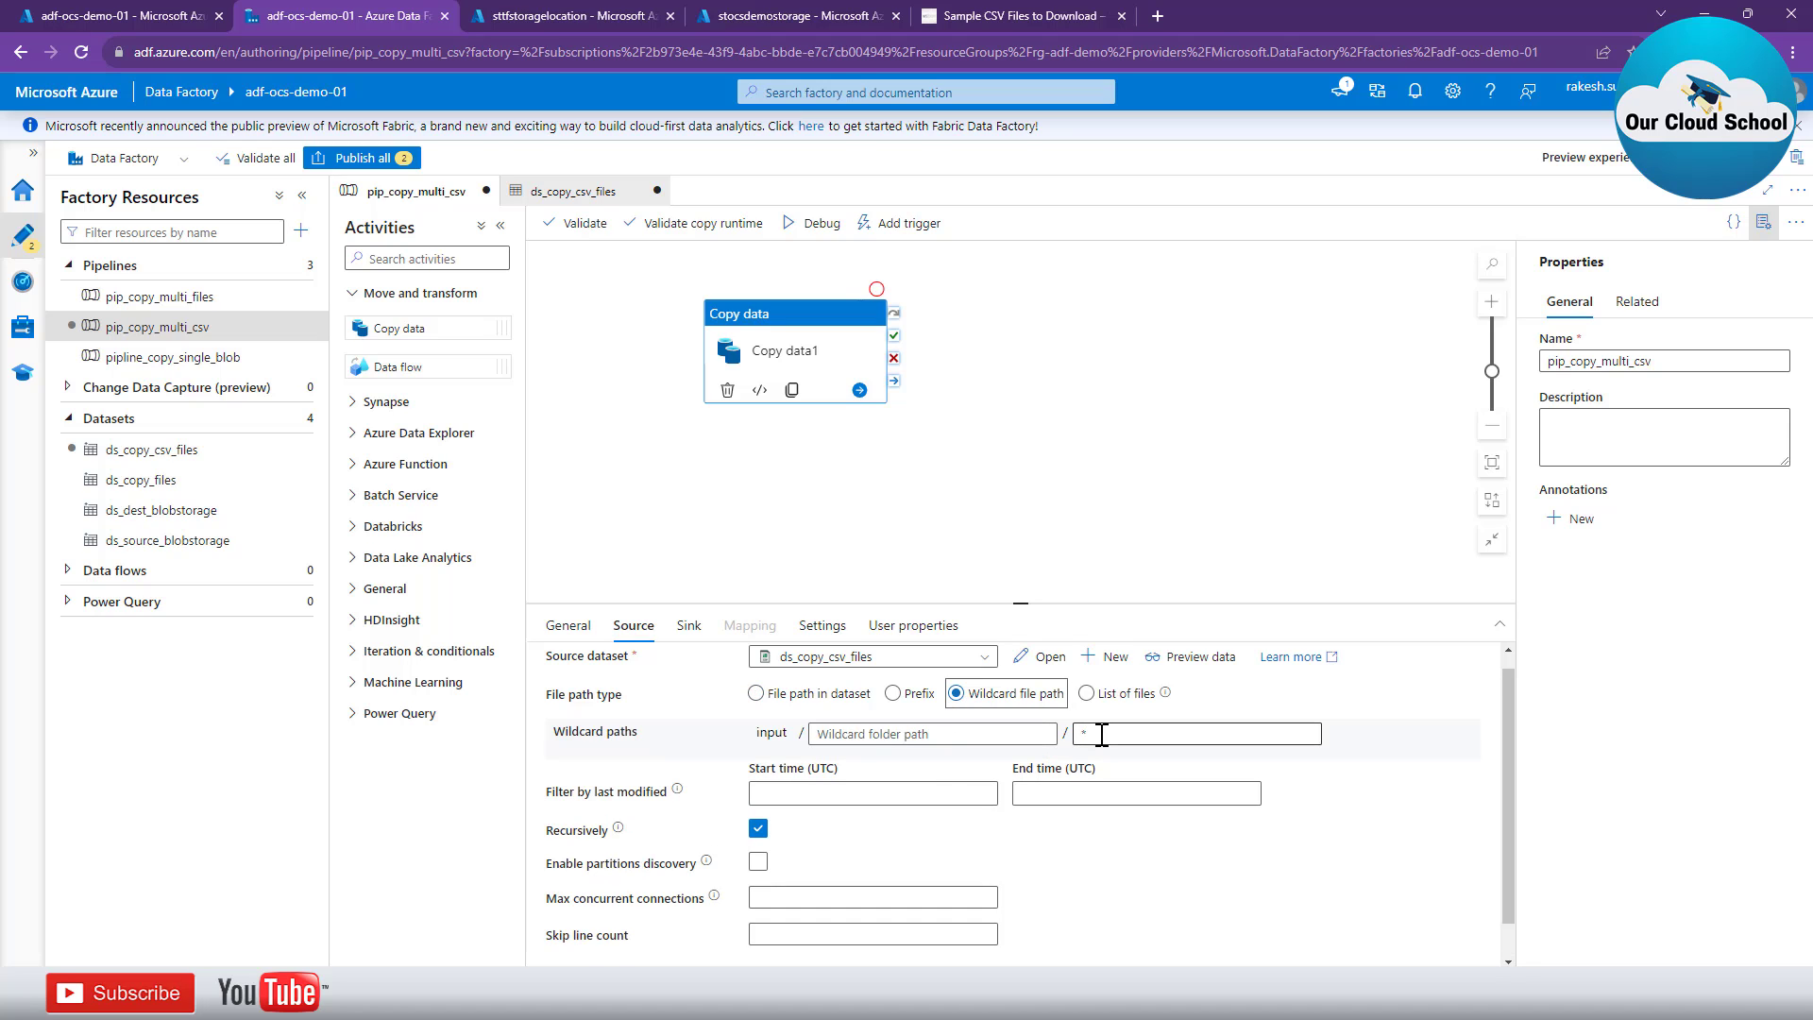
double_click(766, 734)
click(1185, 736)
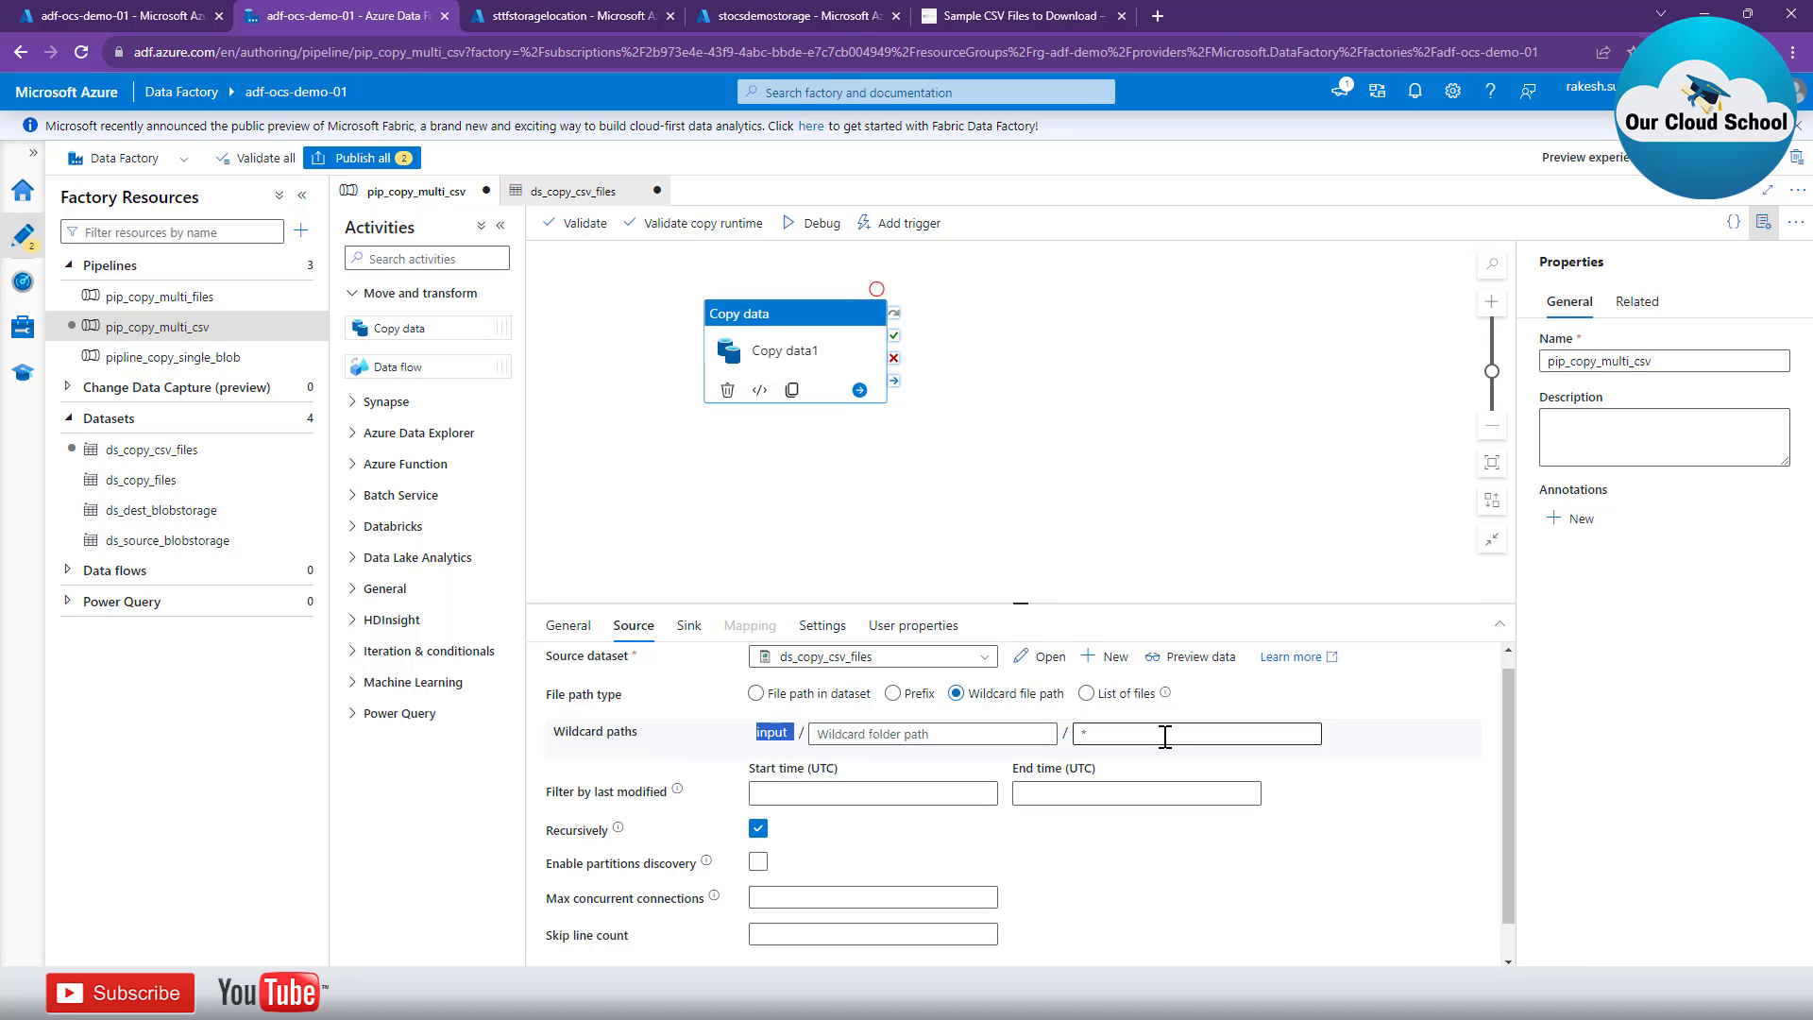
drag(1143, 733, 1063, 734)
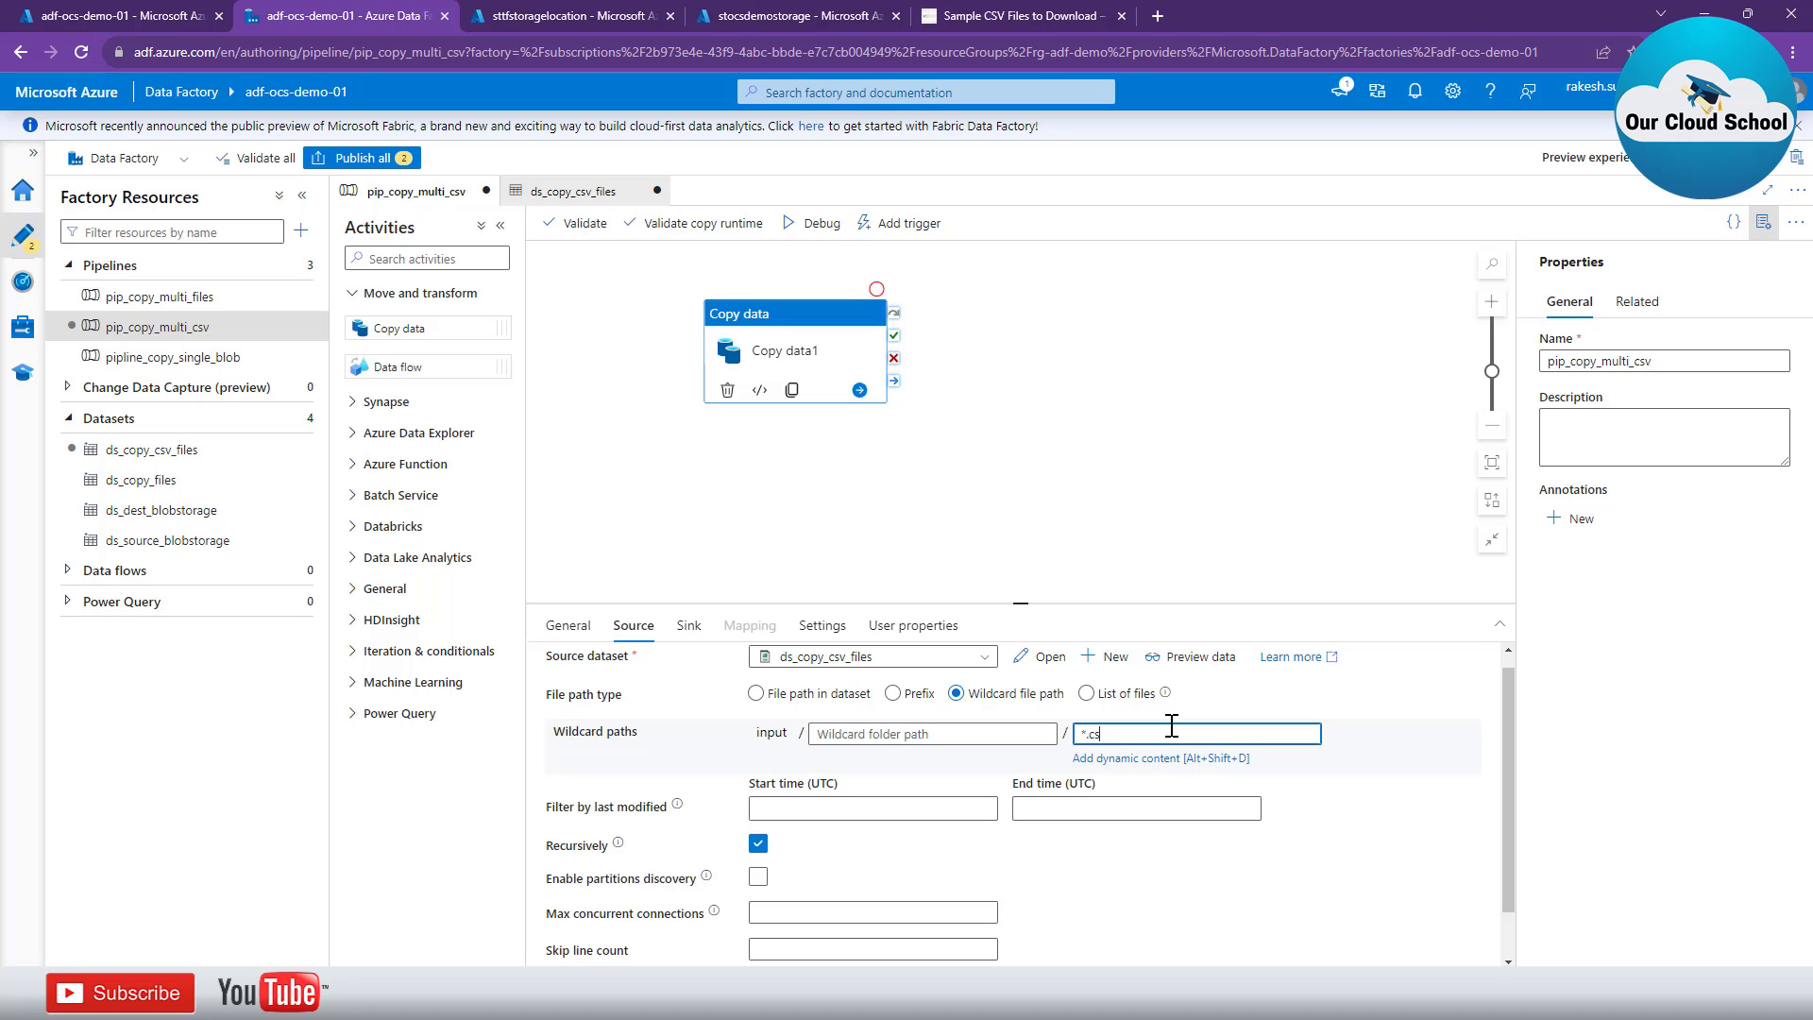
click(1210, 884)
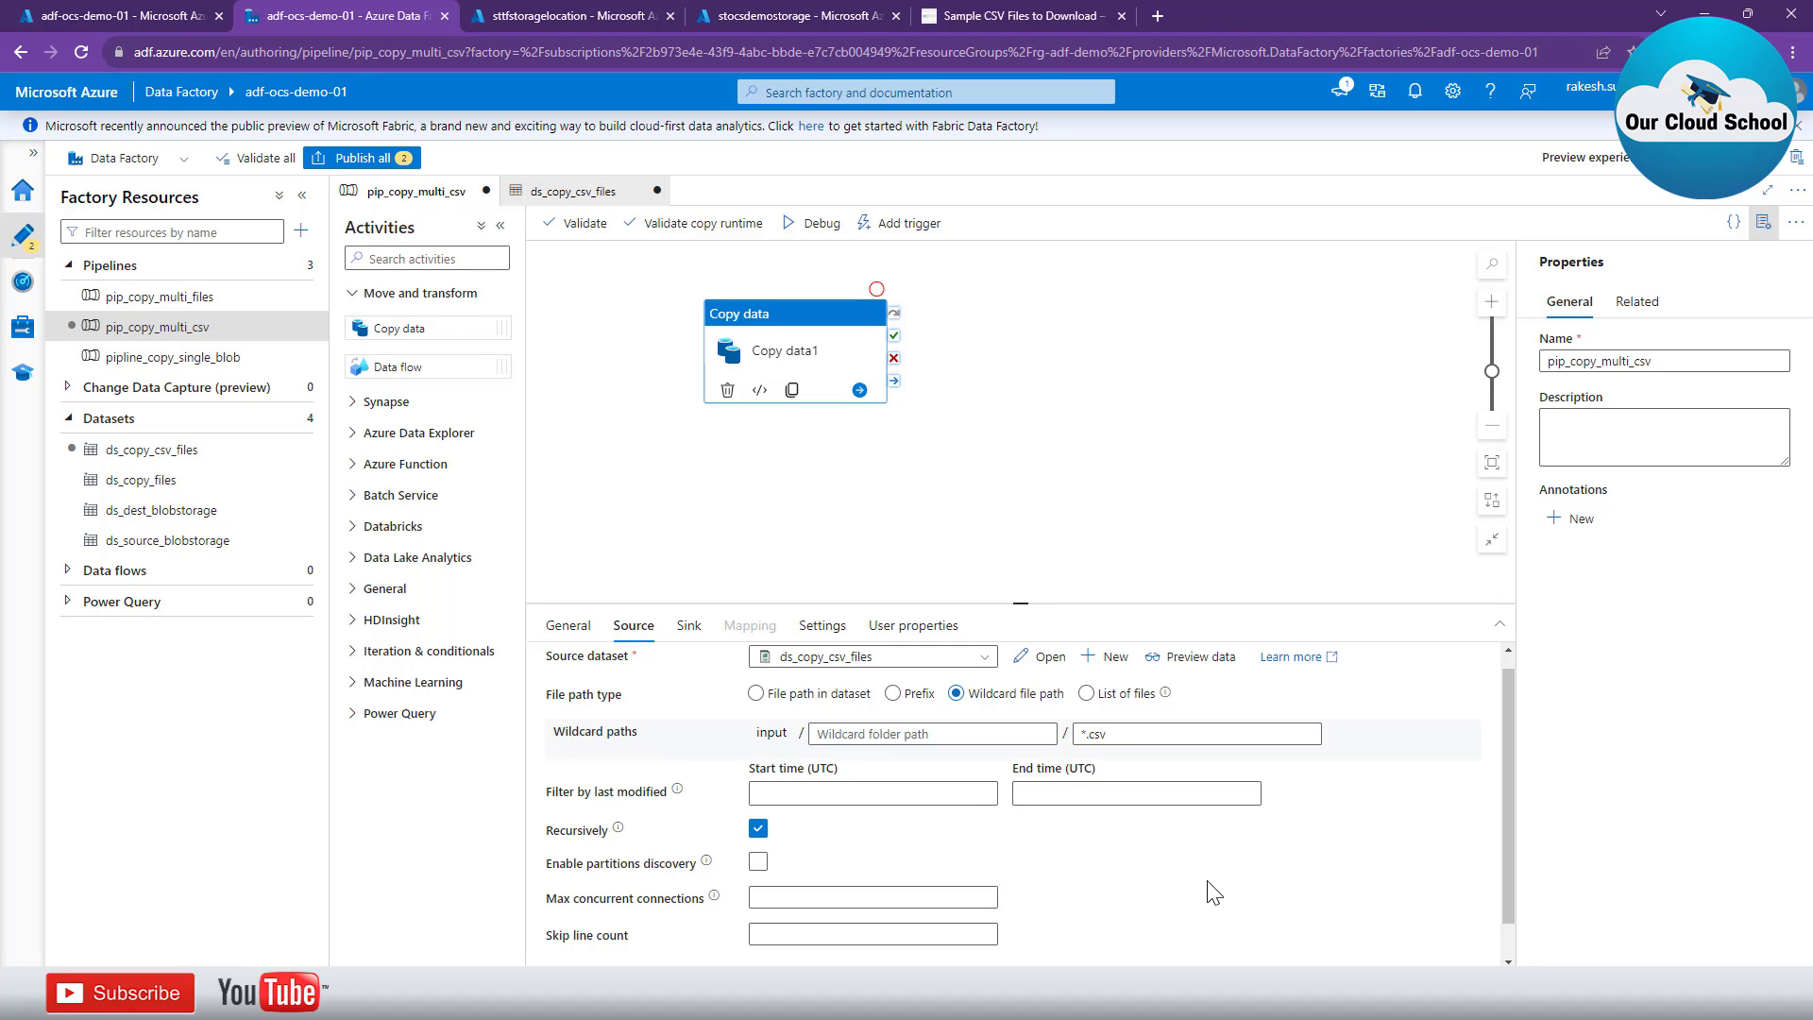
Validate the pipeline with the wildcard path in place and read the validation output.
click(574, 226)
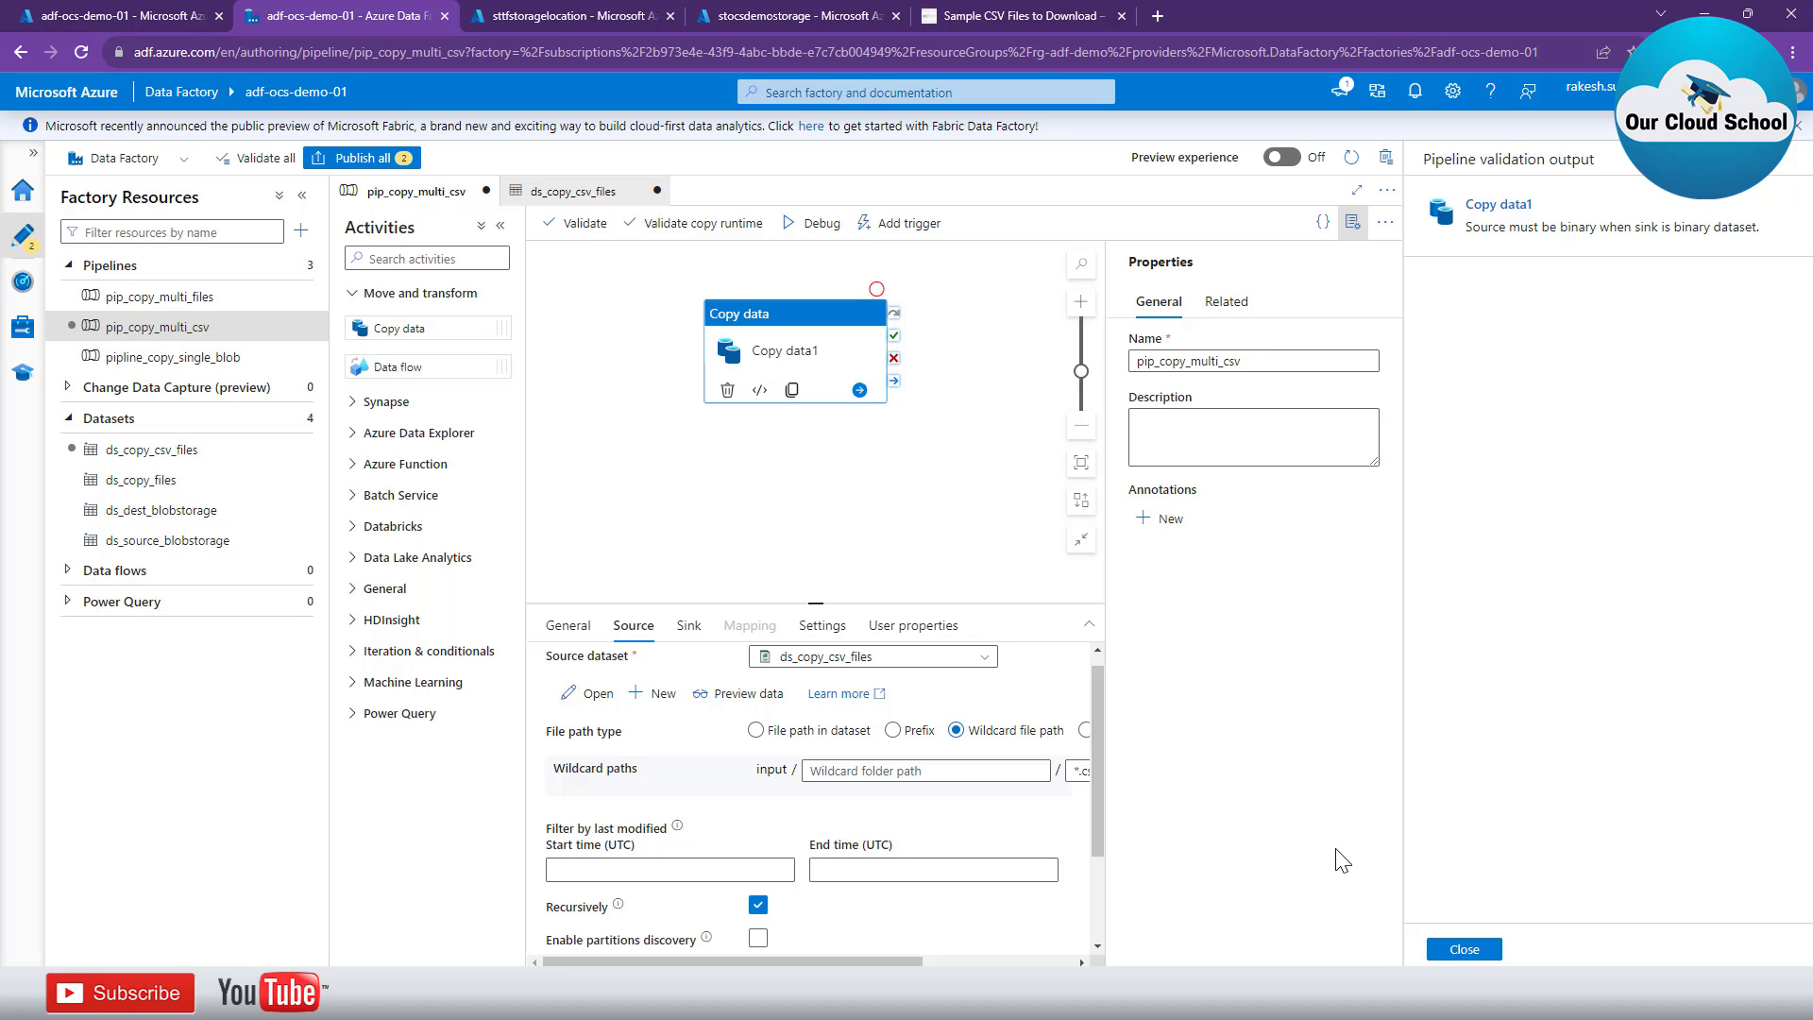
click(1463, 949)
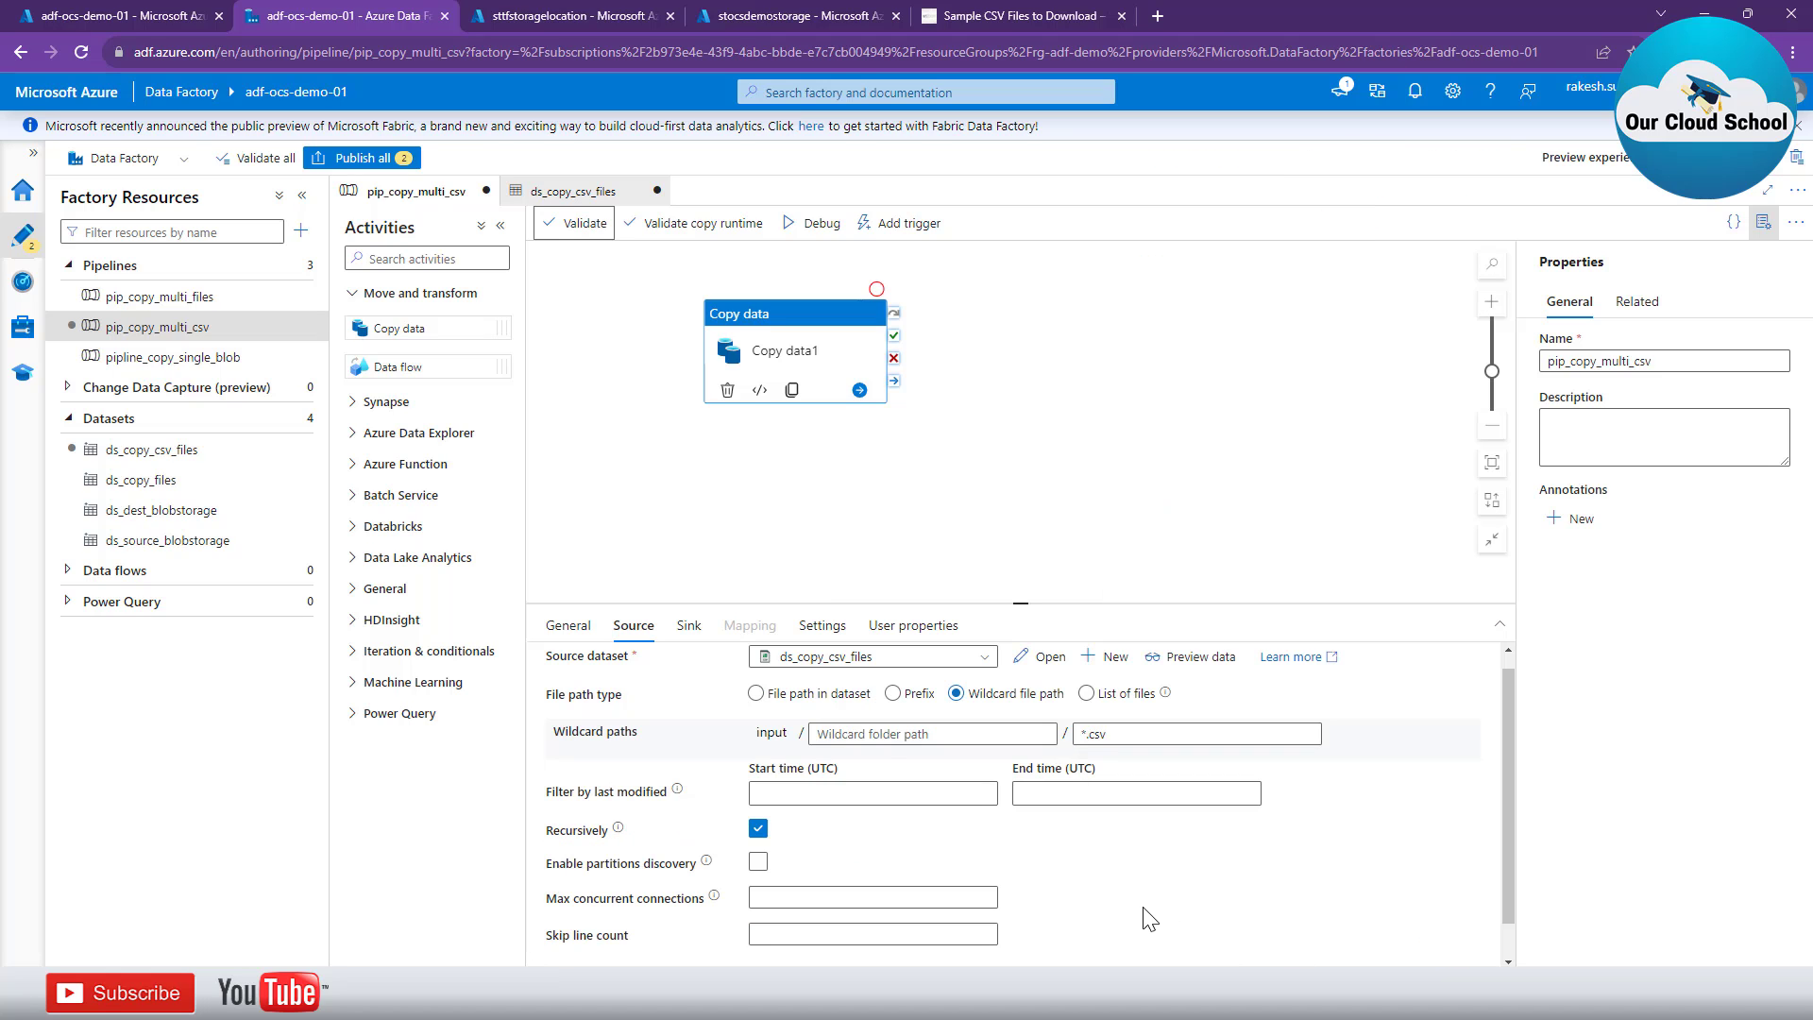
click(1039, 861)
scroll(1039, 861, up, 1)
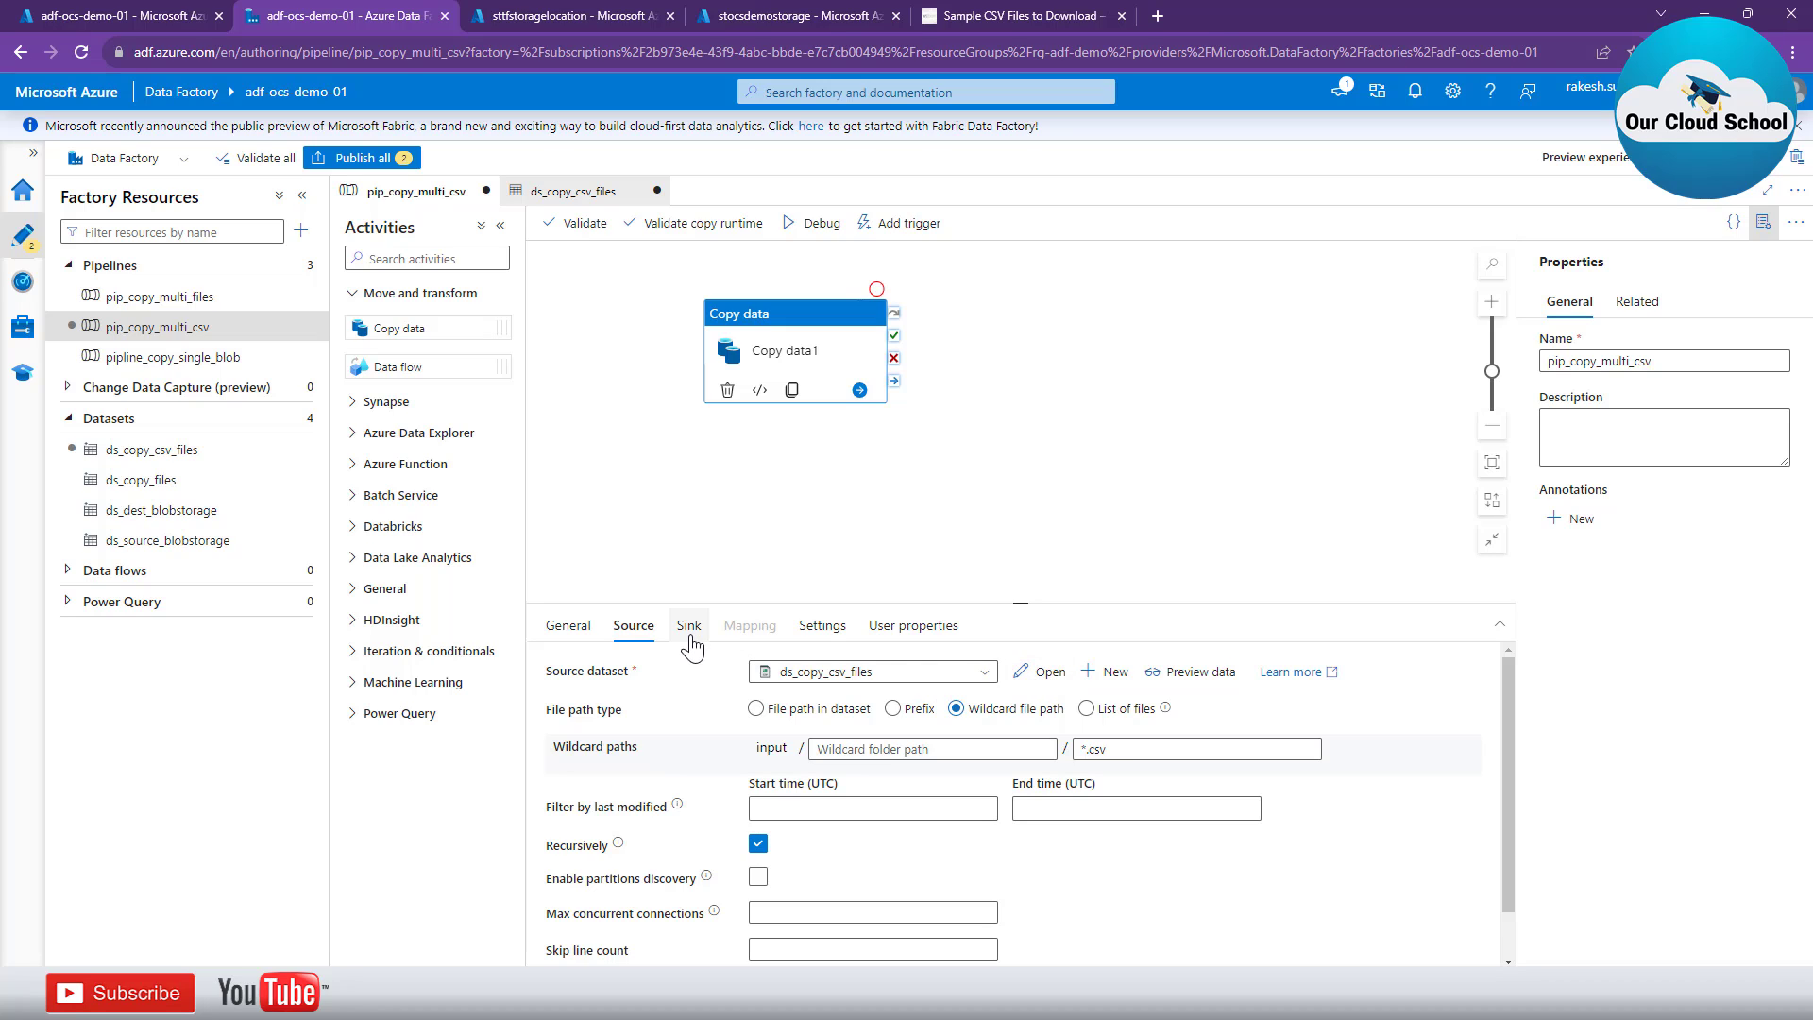
click(600, 232)
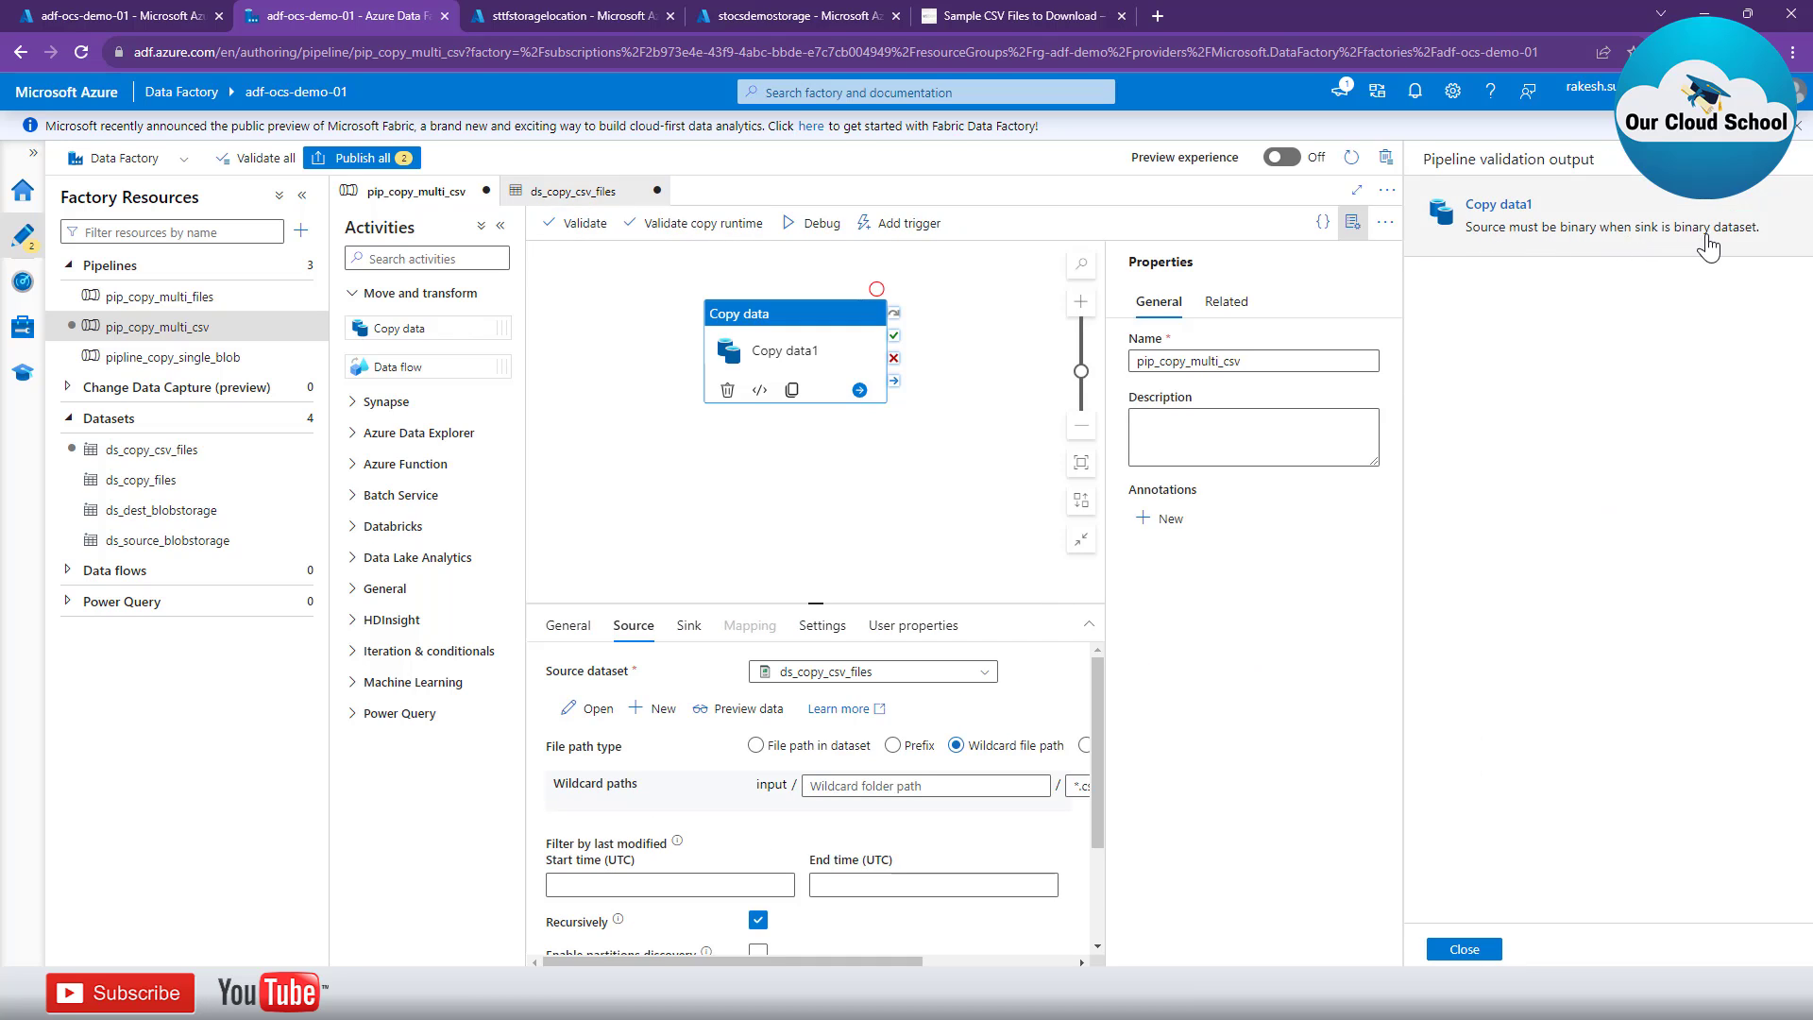
click(1462, 947)
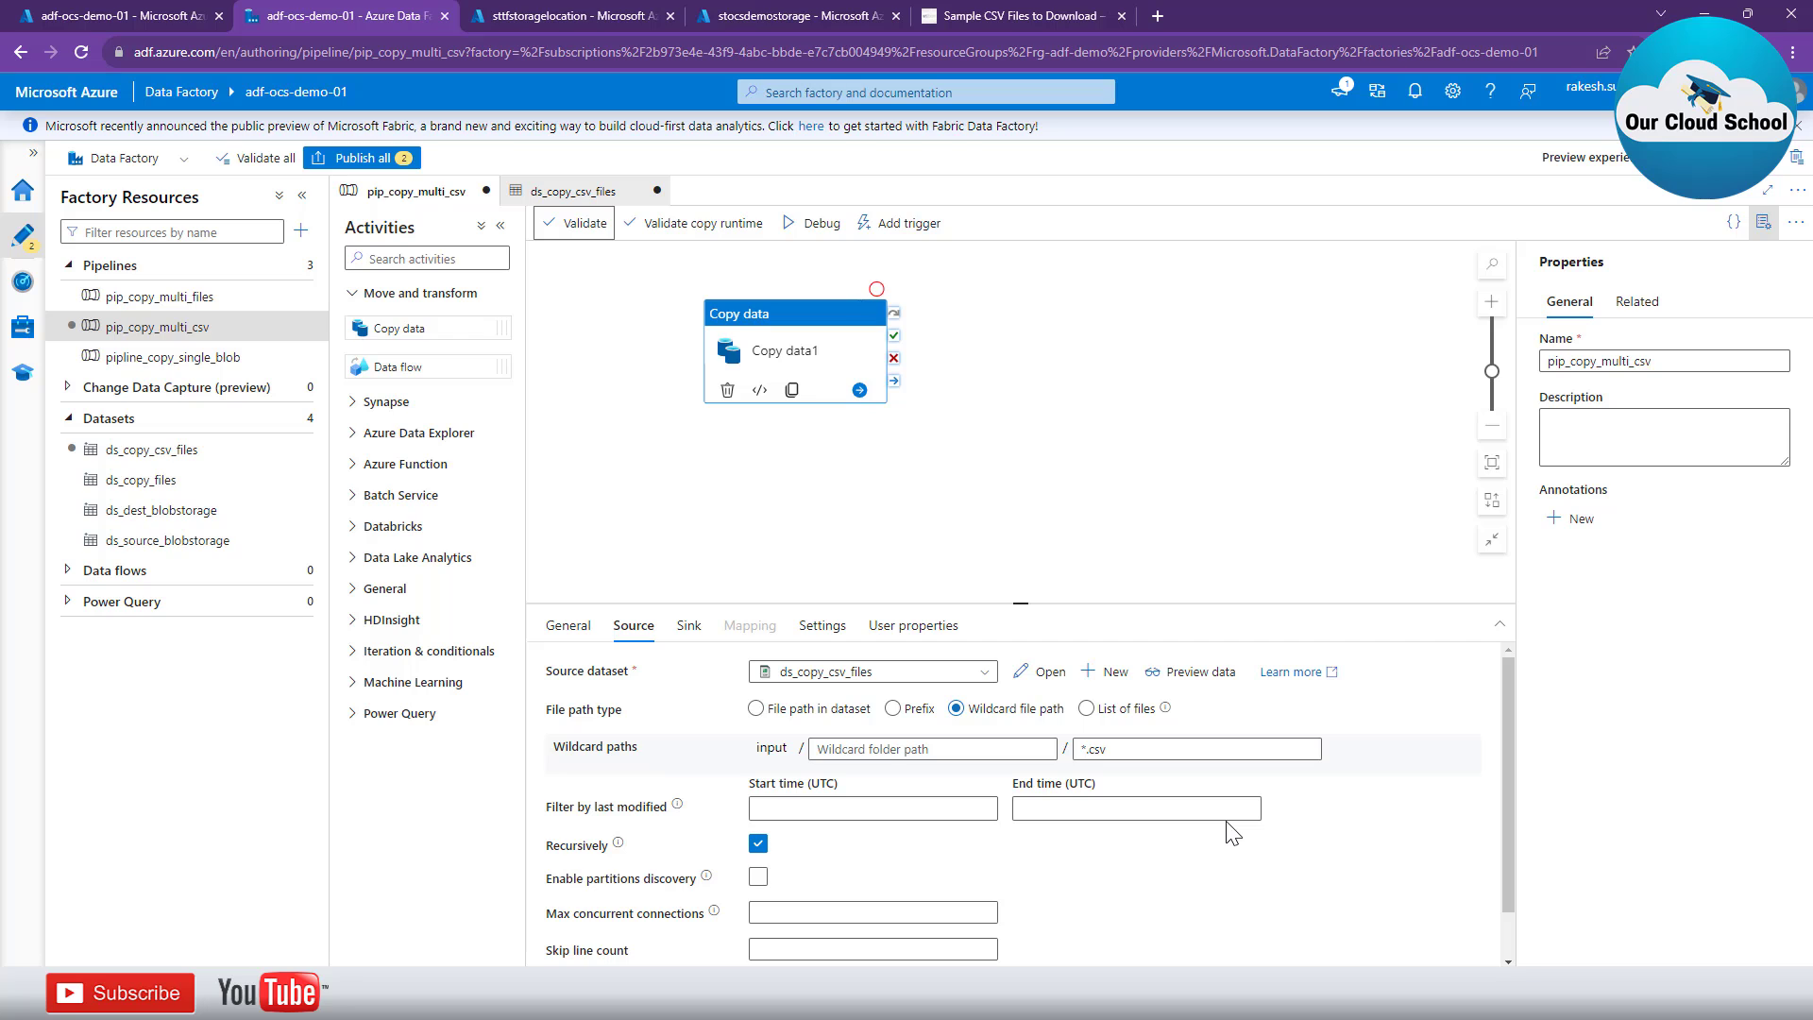
Open the ds_copy_csv_files source dataset to check its format type, and return to the pipeline.
click(1038, 671)
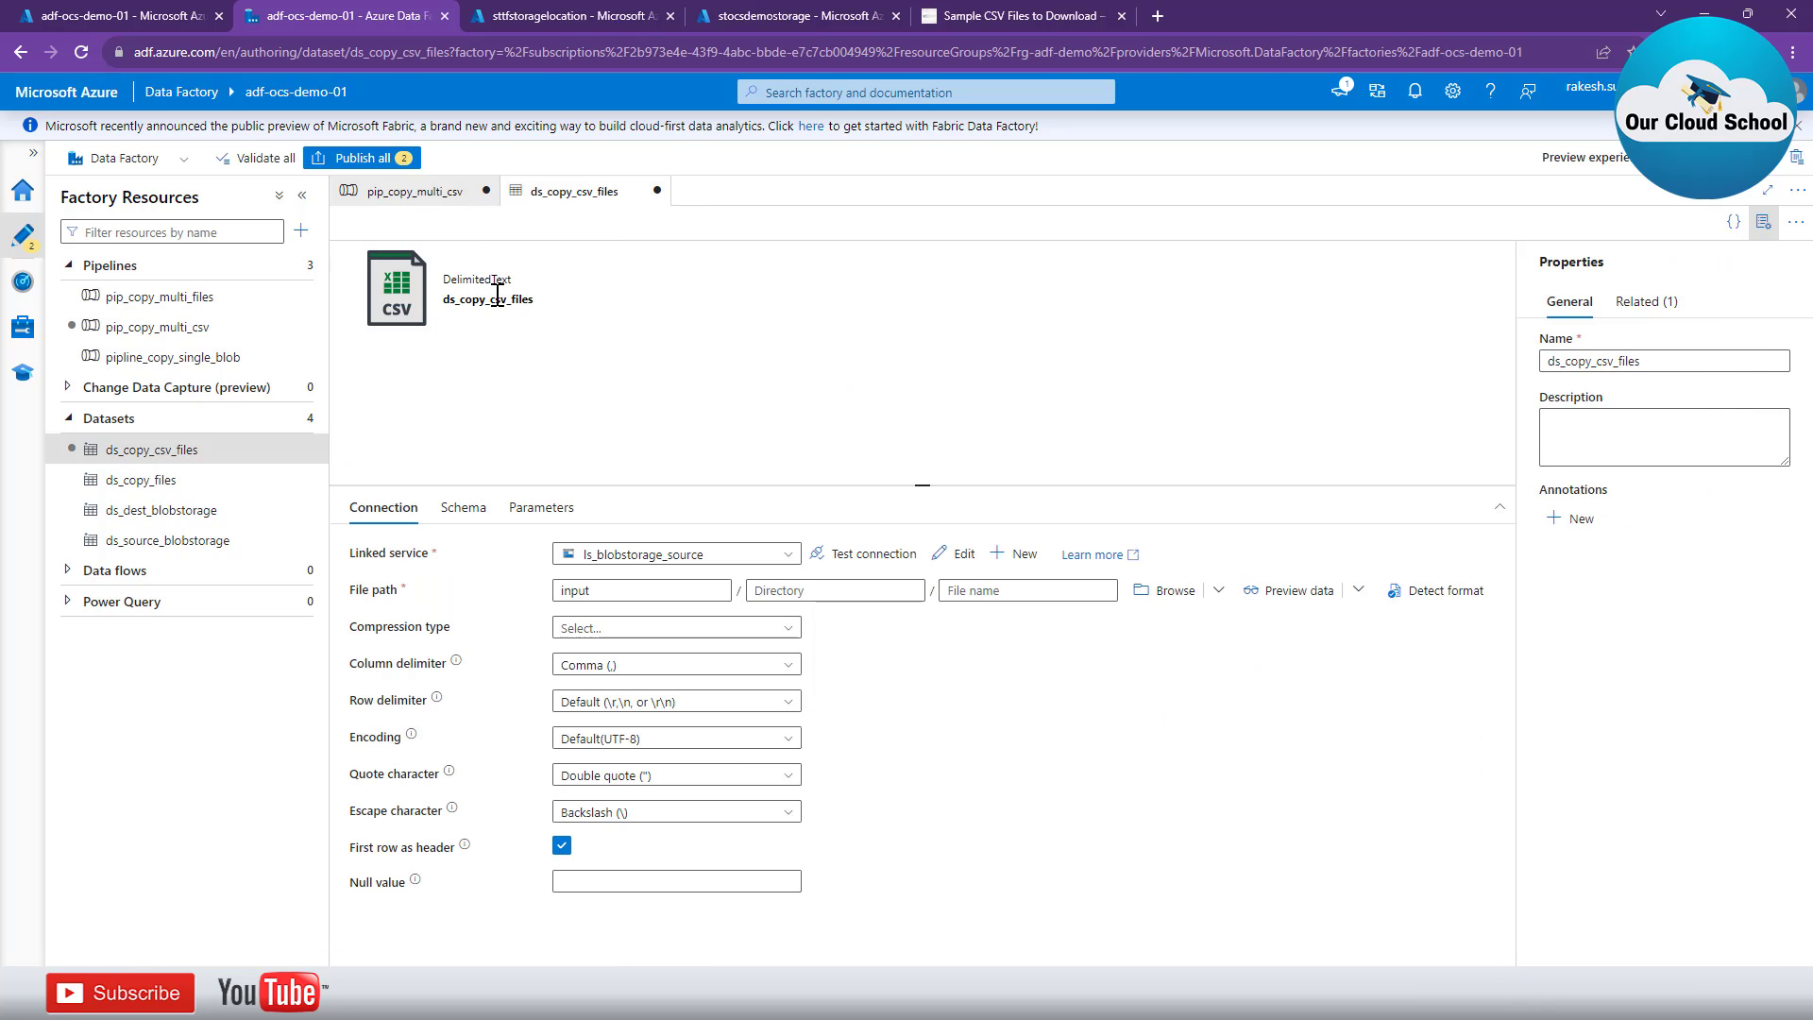
drag(440, 276, 562, 316)
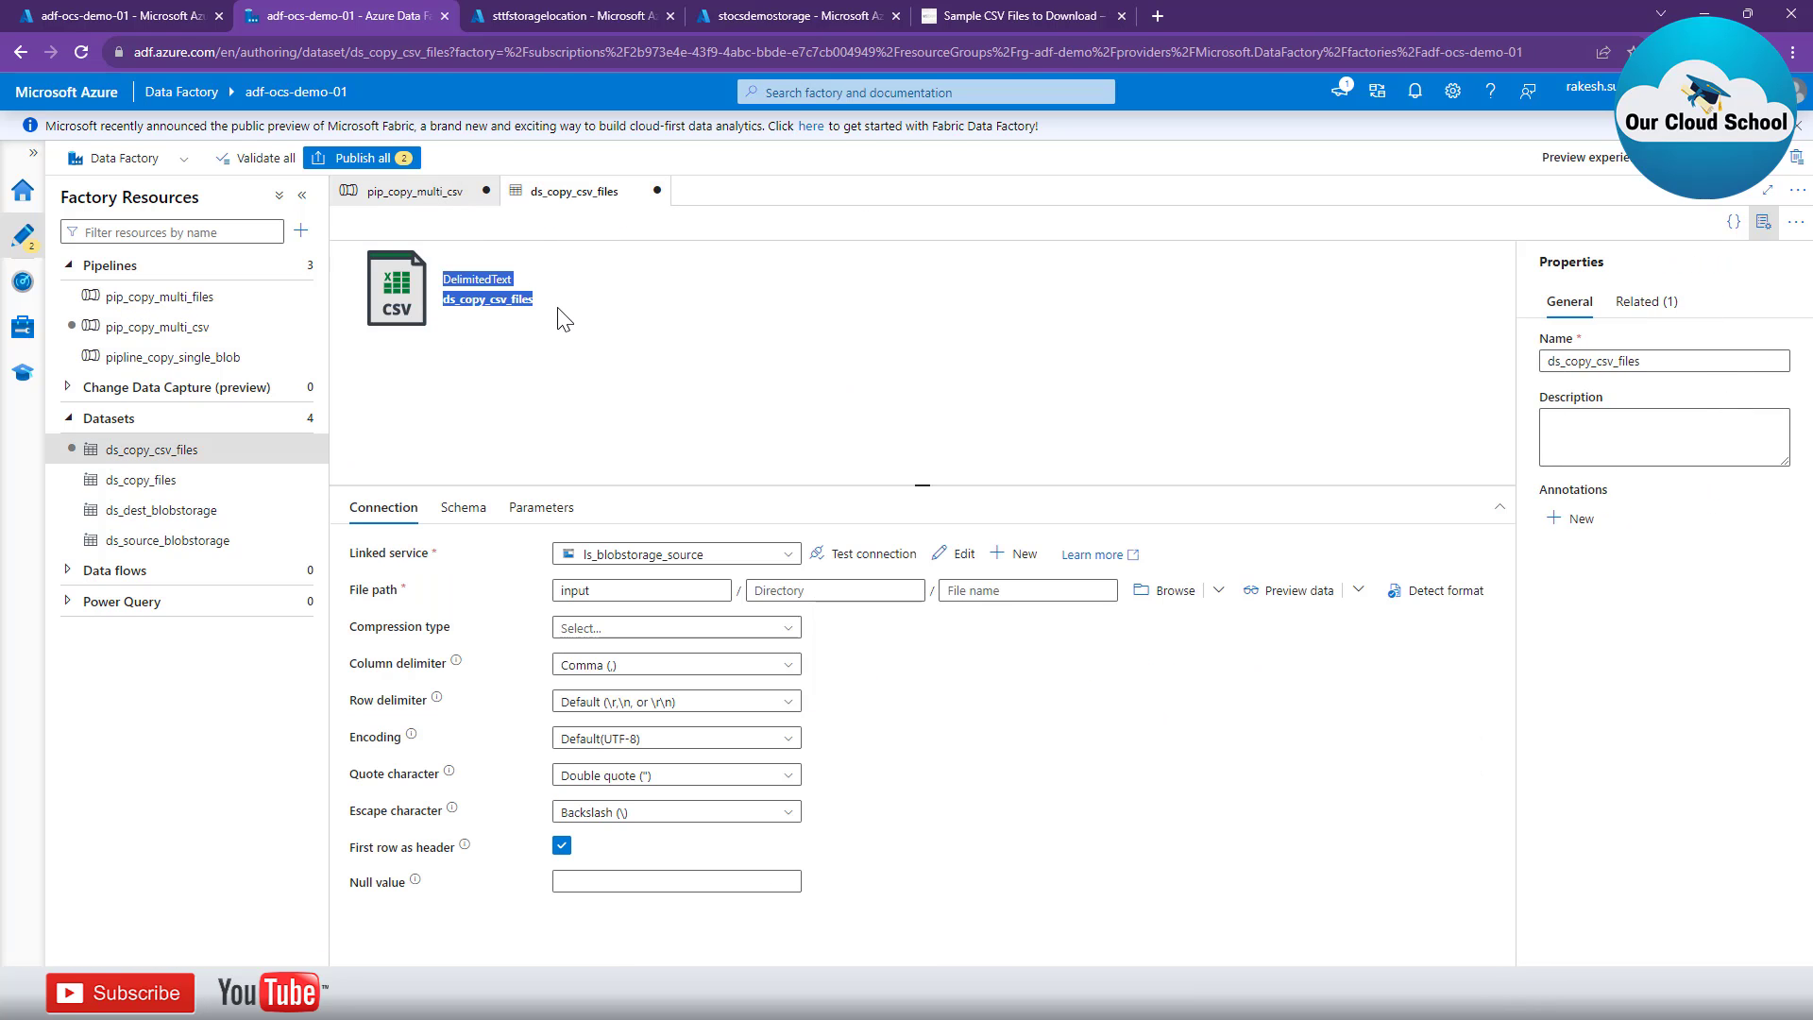
click(416, 193)
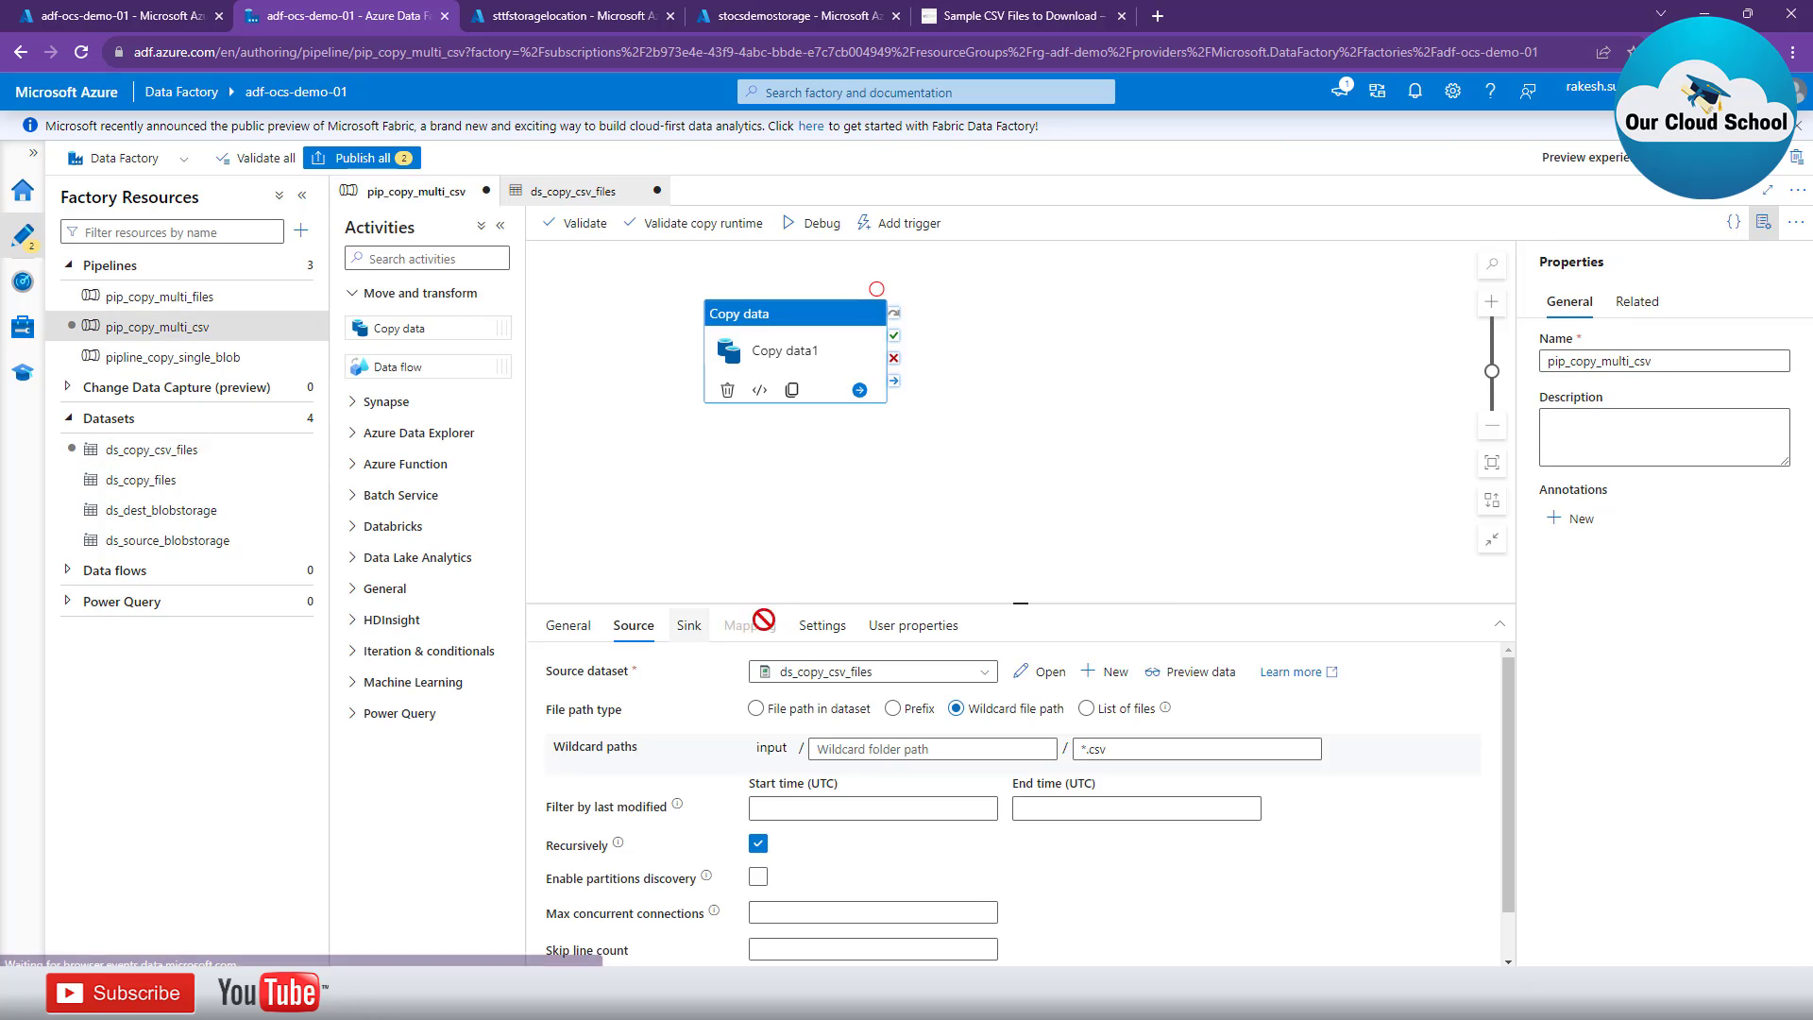
Start a new sink dataset for the copy activity on Azure Blob Storage with the DelimitedText format.
click(688, 626)
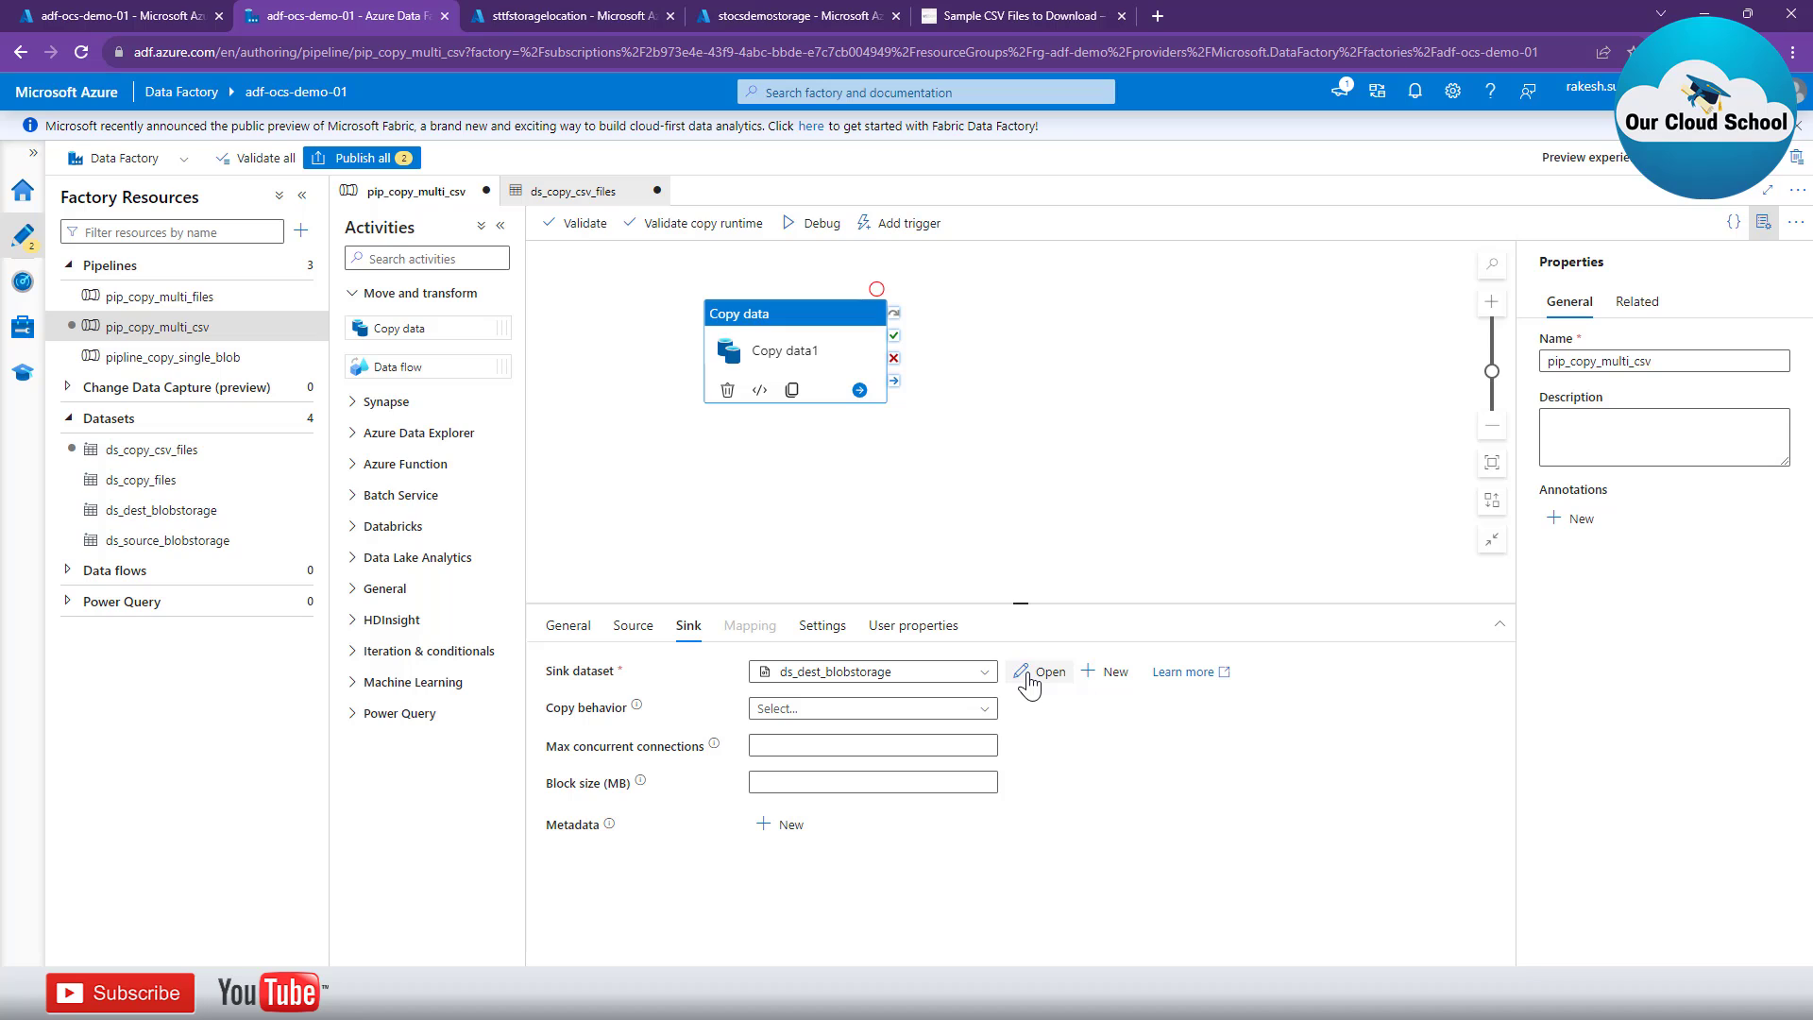
click(960, 676)
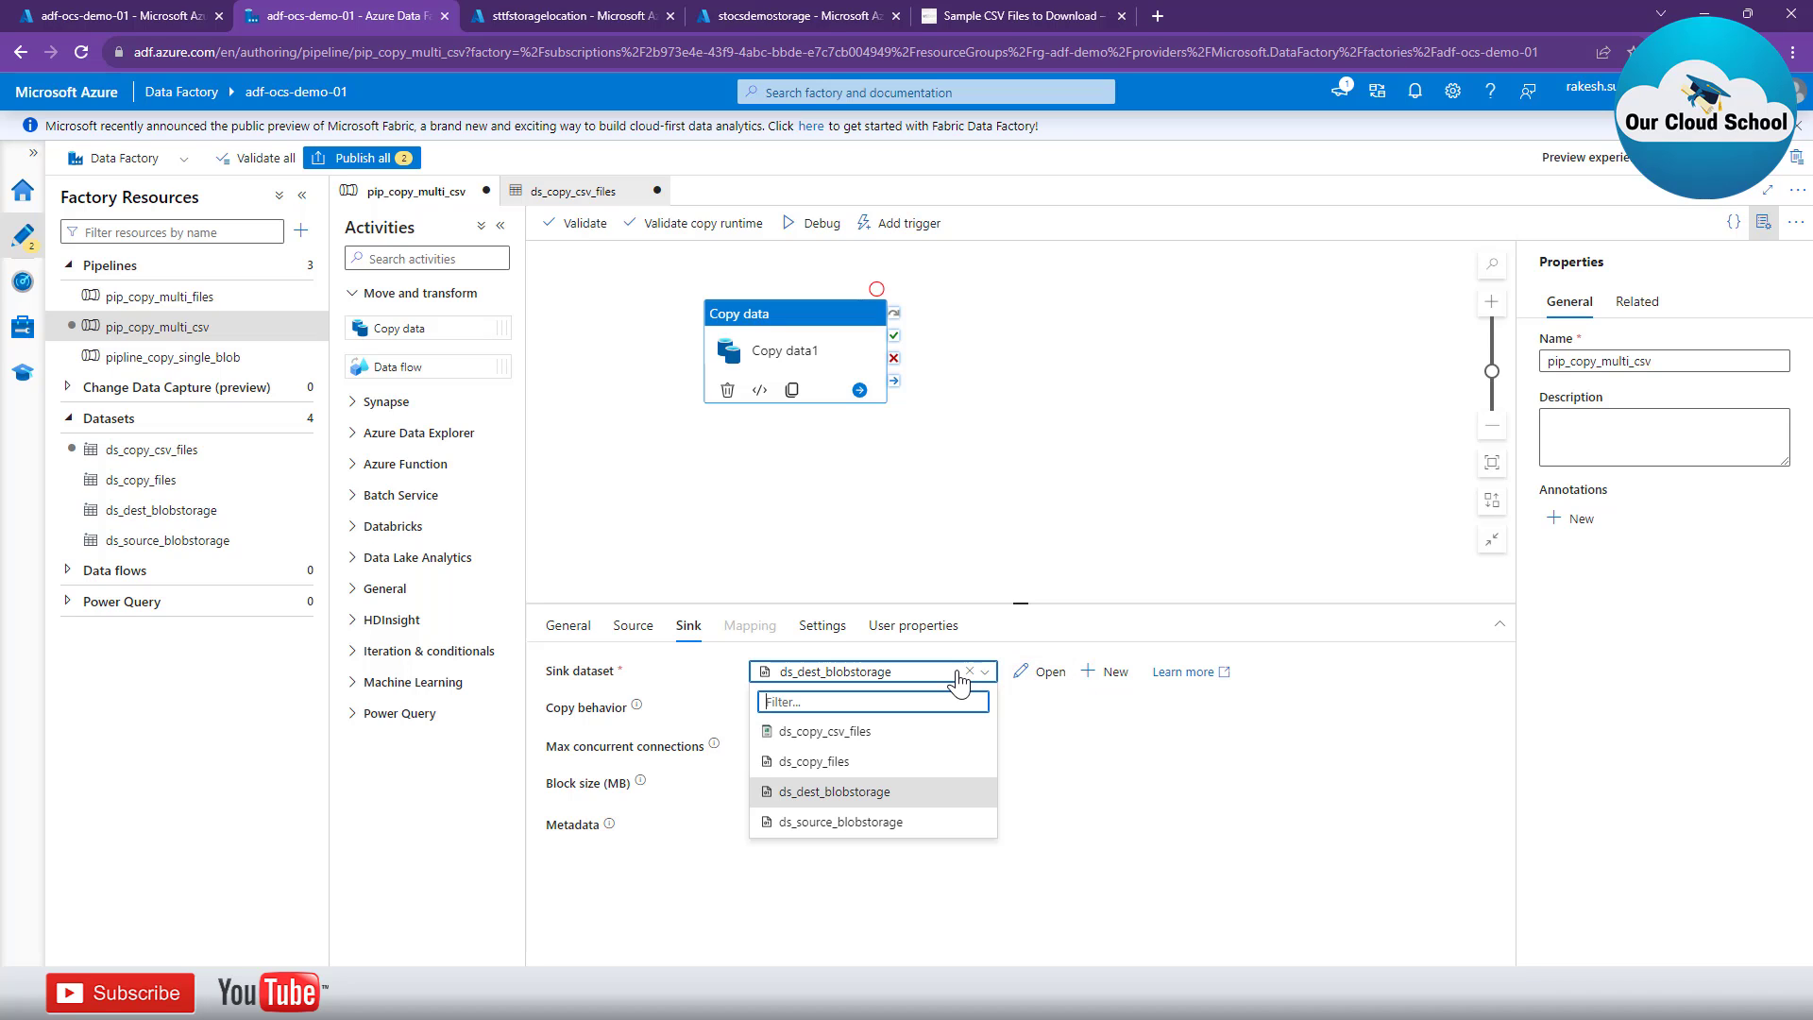
click(1105, 672)
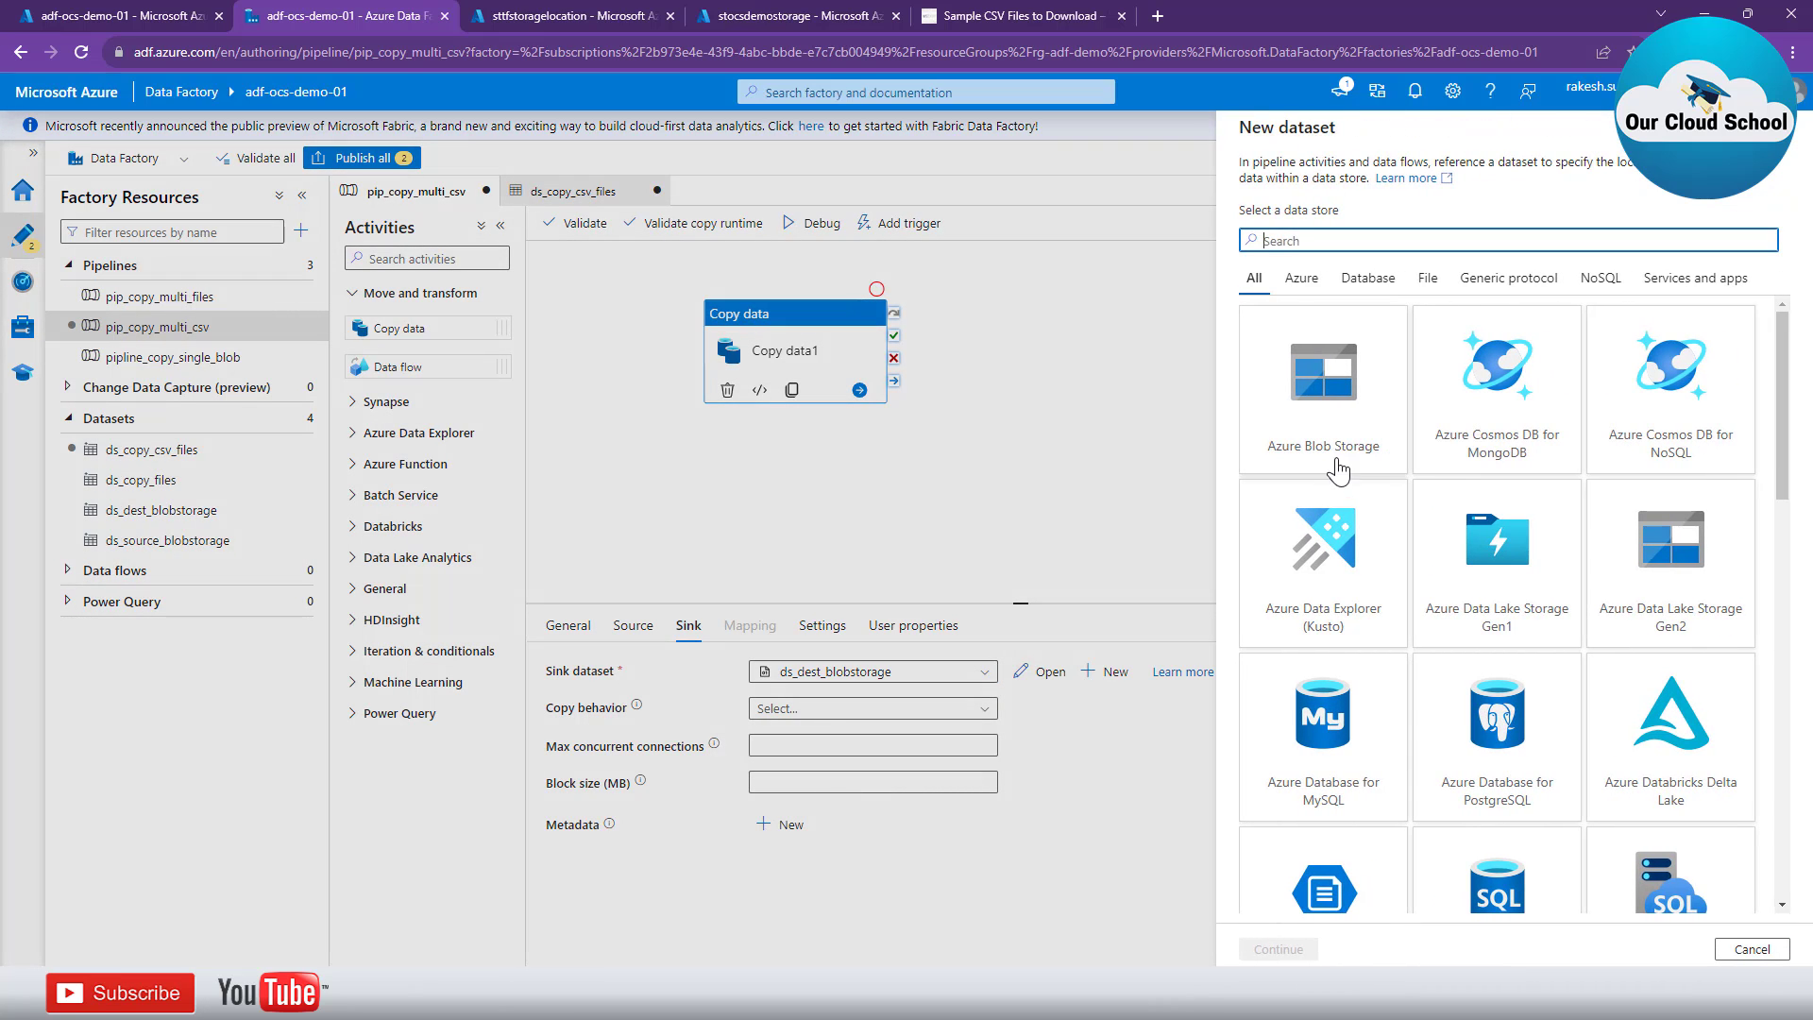
click(1338, 470)
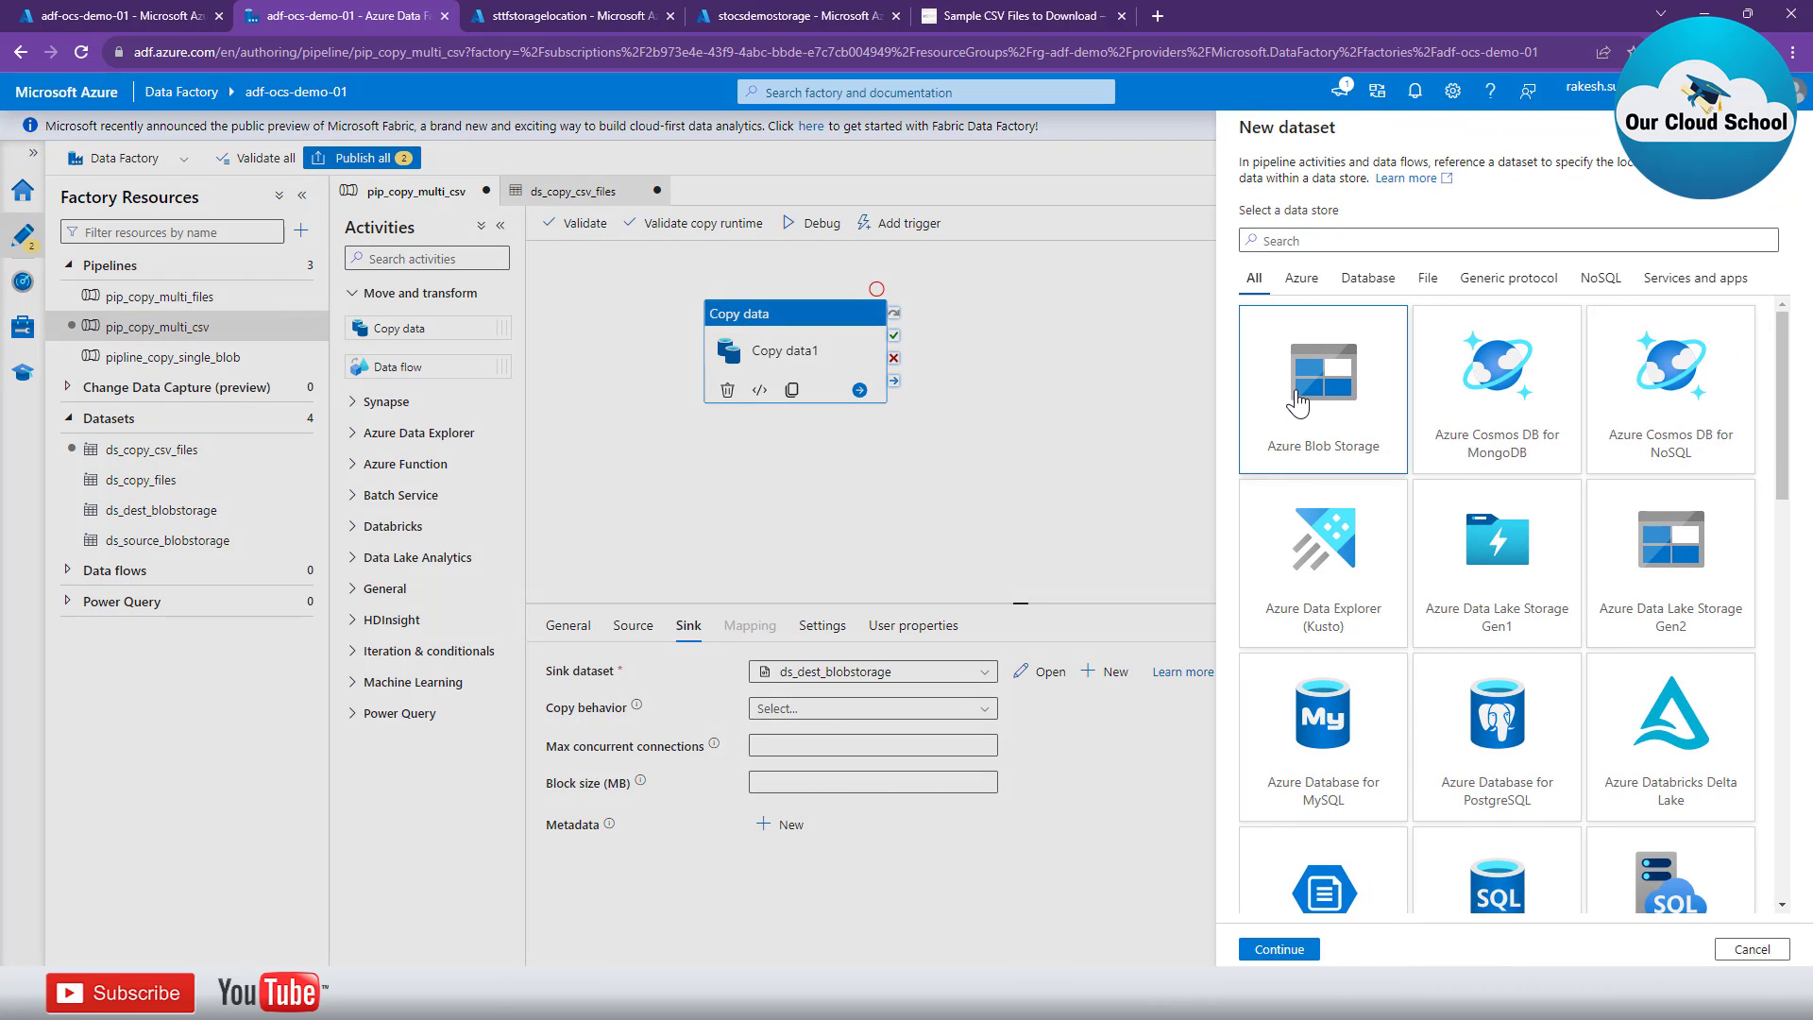
click(1280, 949)
click(1633, 294)
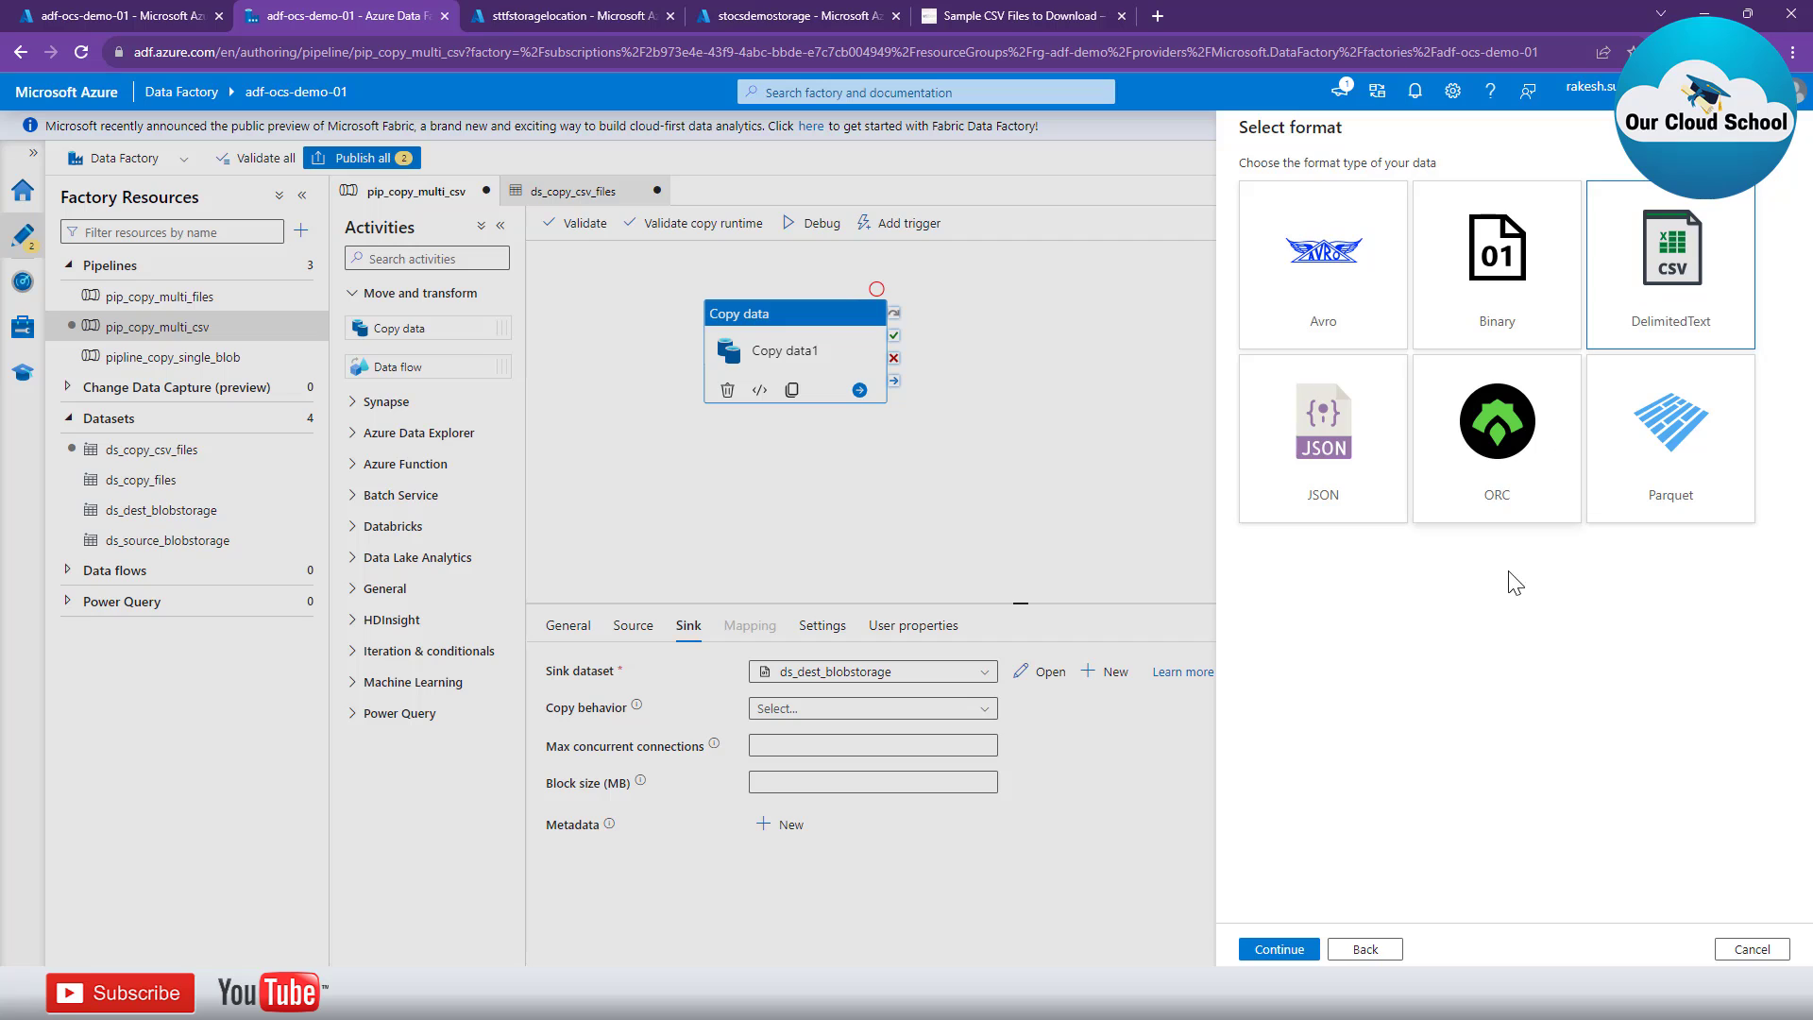
click(1279, 949)
Name the sink dataset ds_dest_storage_csv_files, link it to ls_dest_storageBlob, and set its file path to the output container.
double_click(1411, 195)
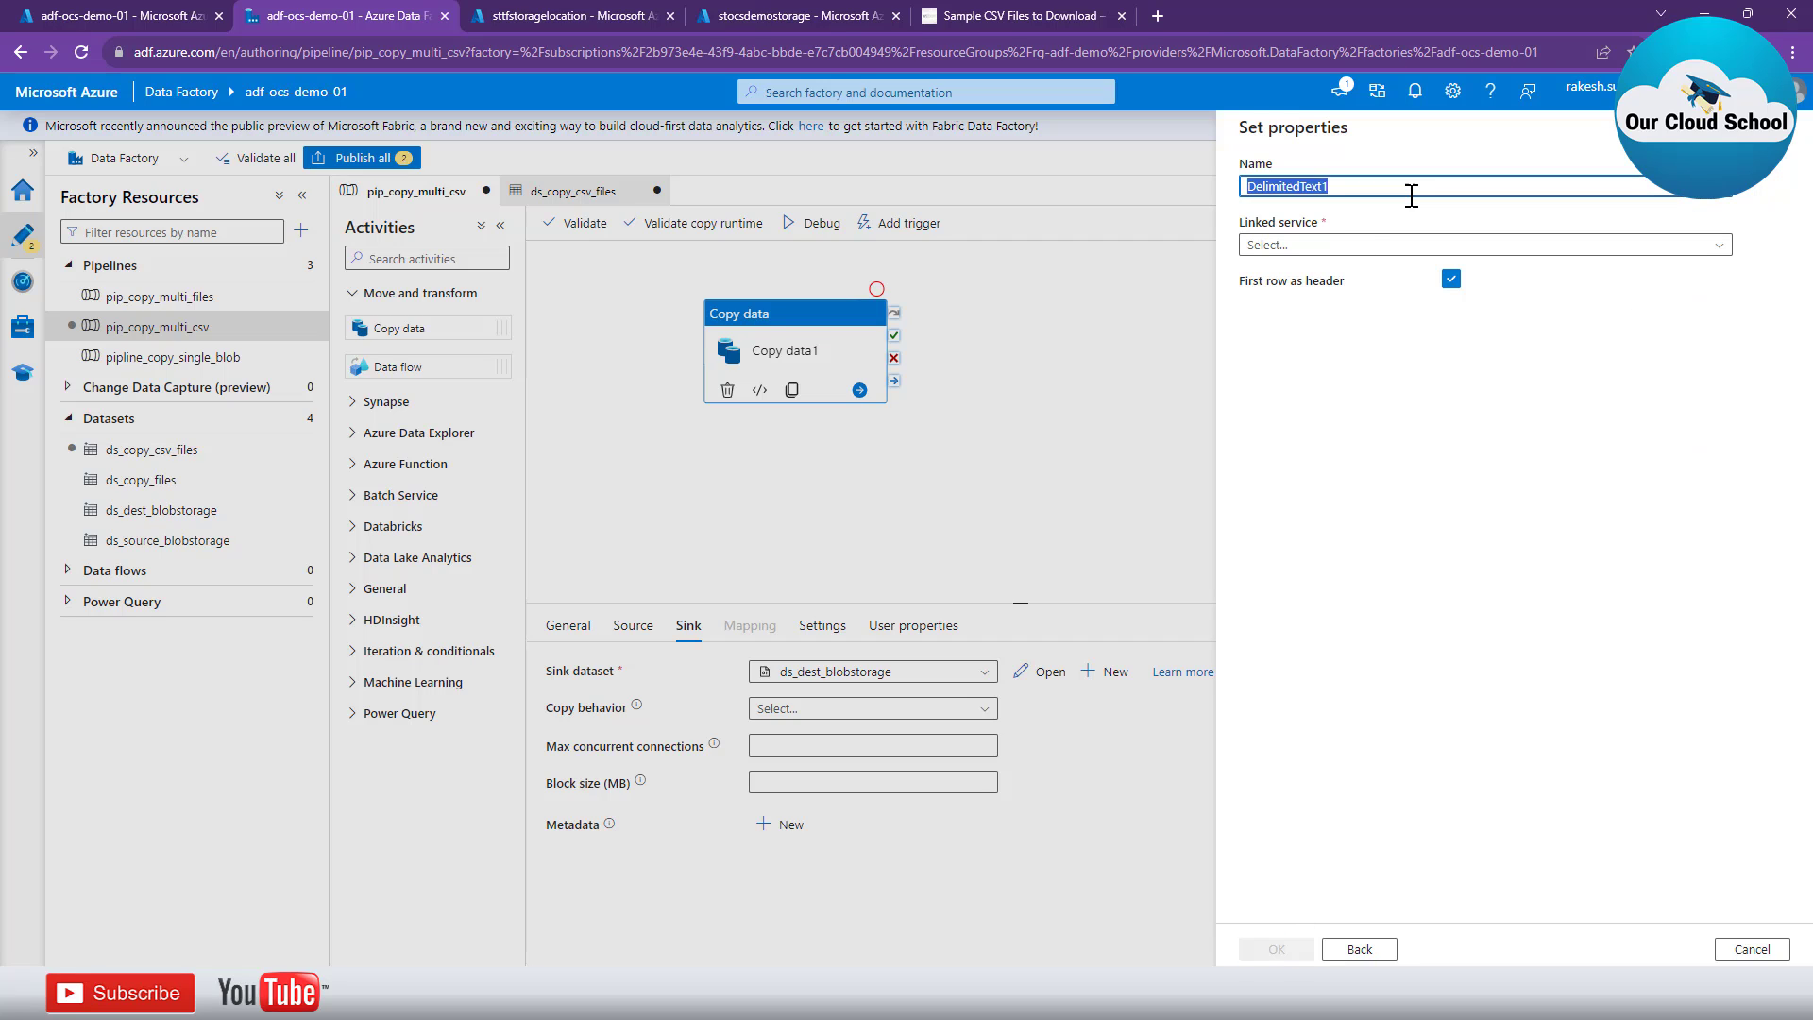
text(ds_)
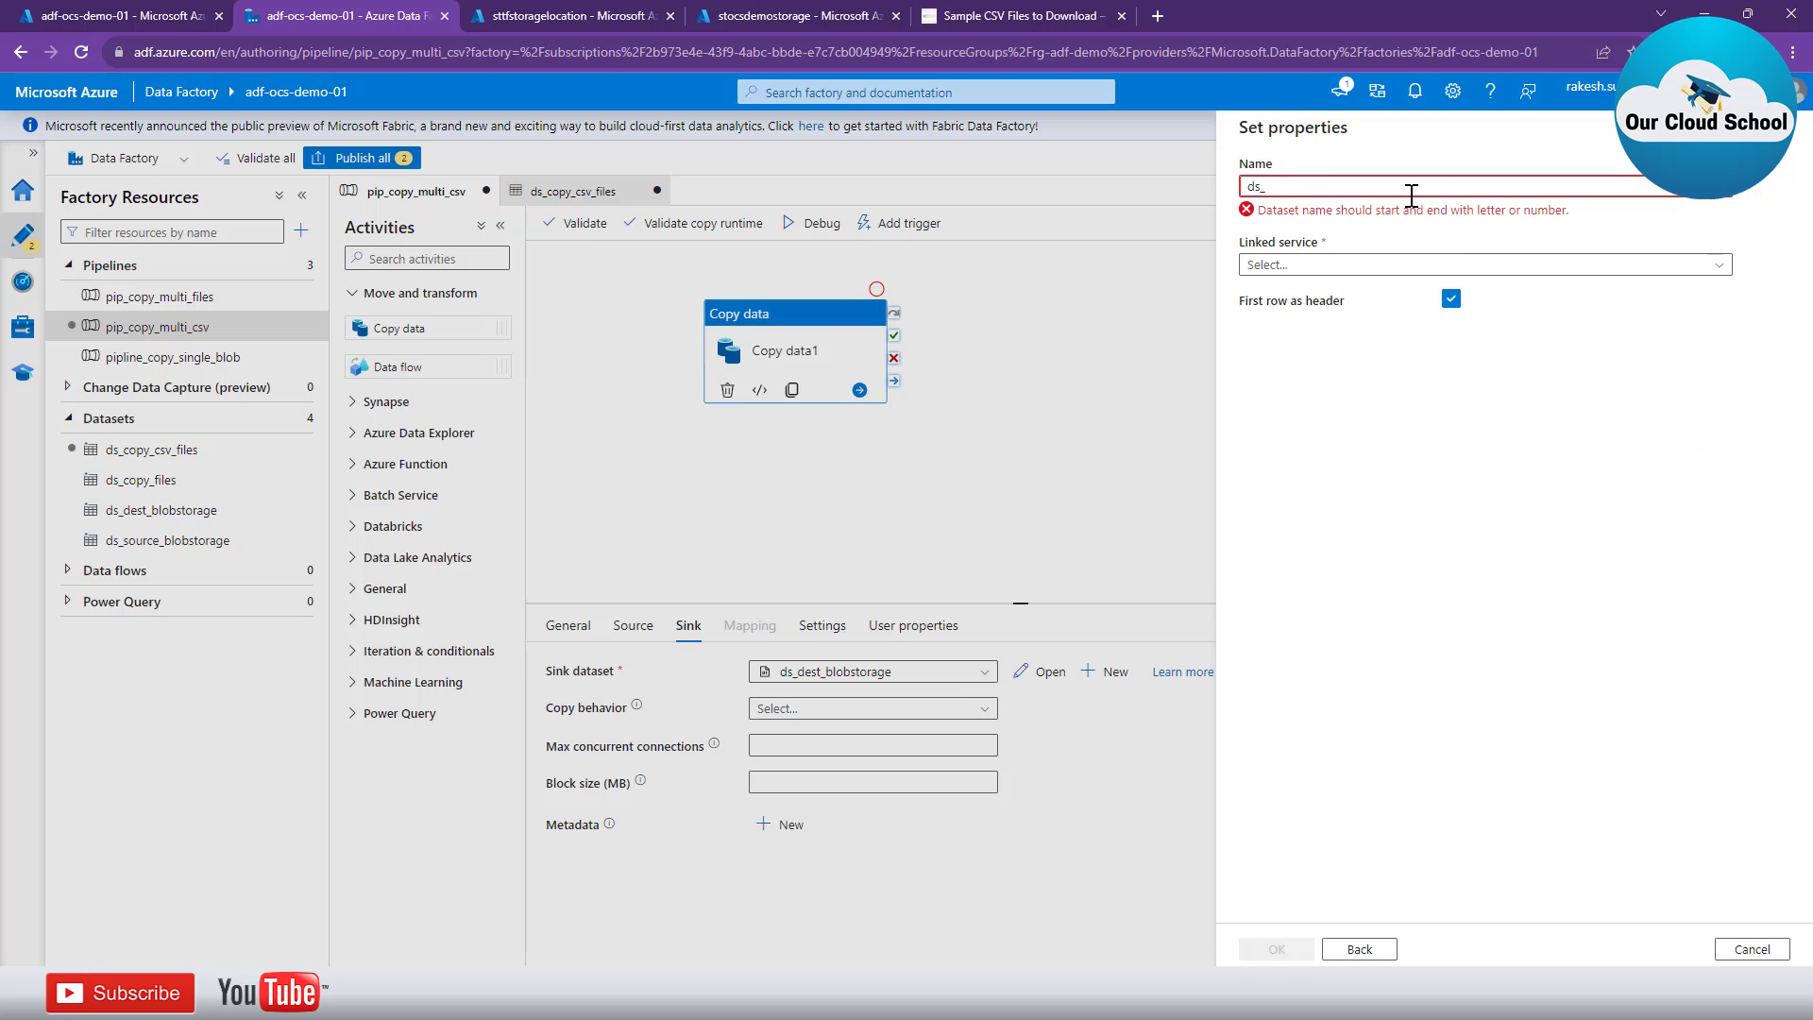
text(dest_storage_csv_files)
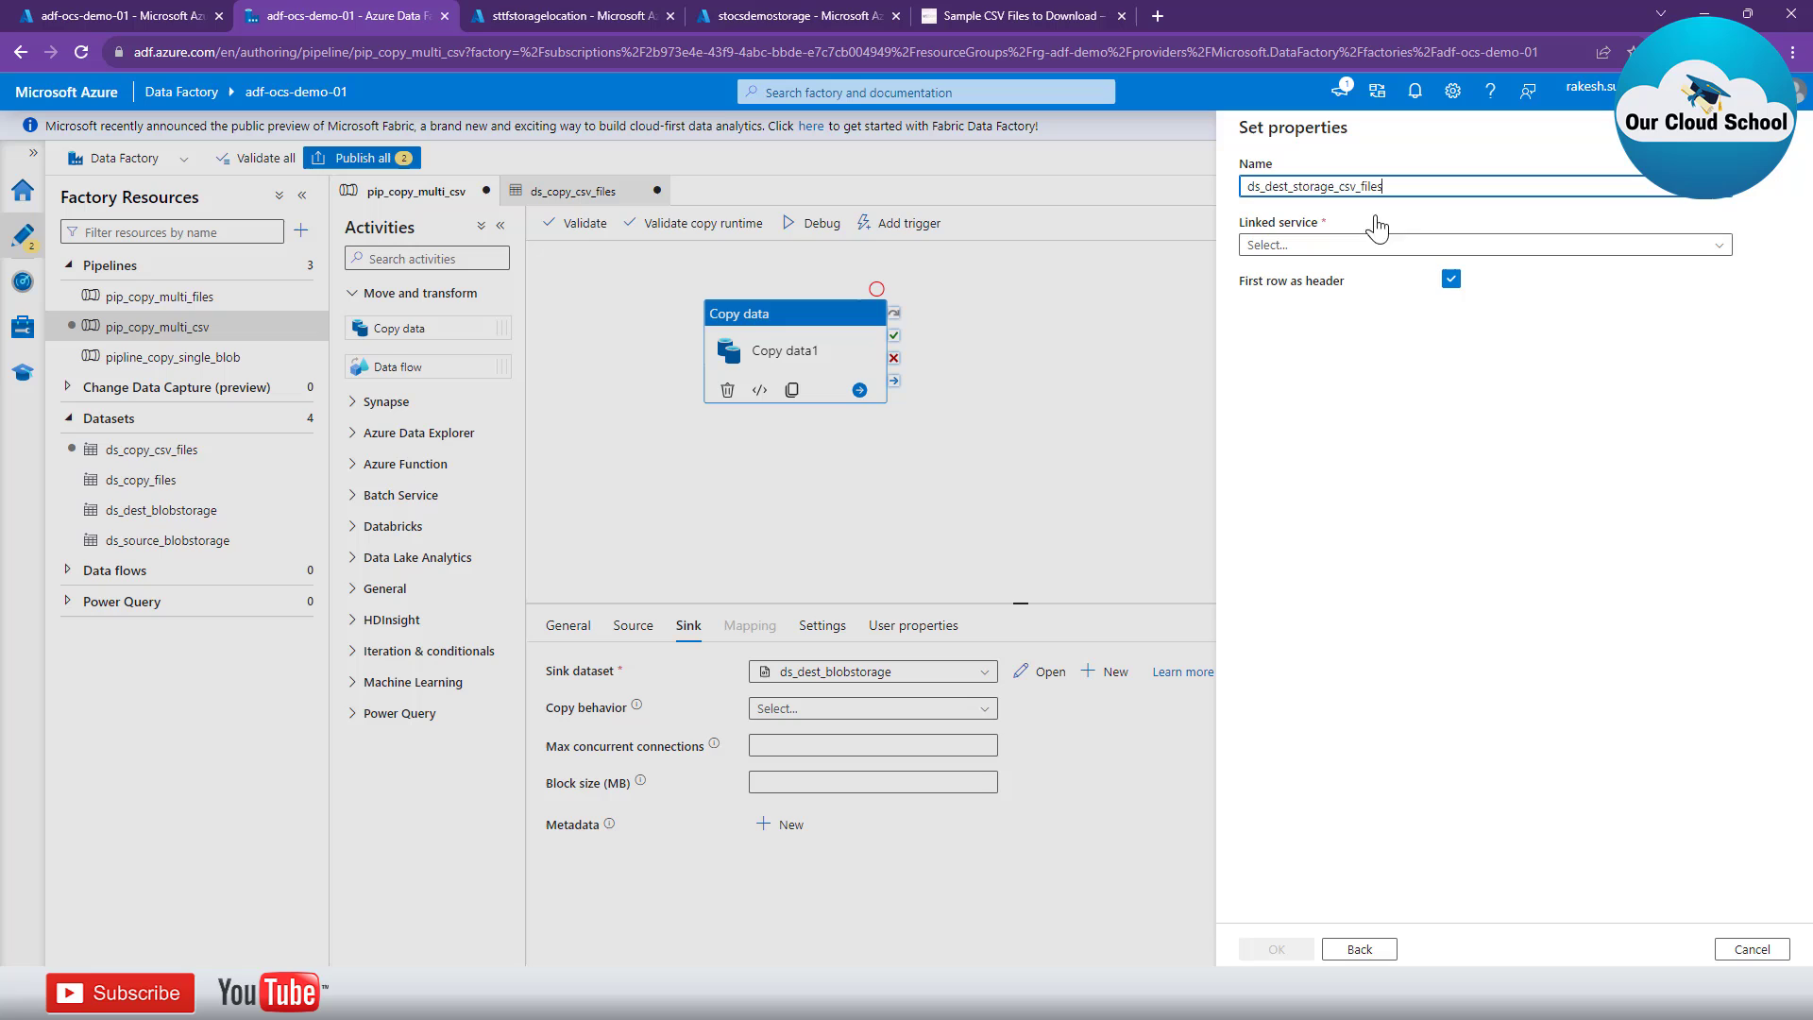
click(1378, 244)
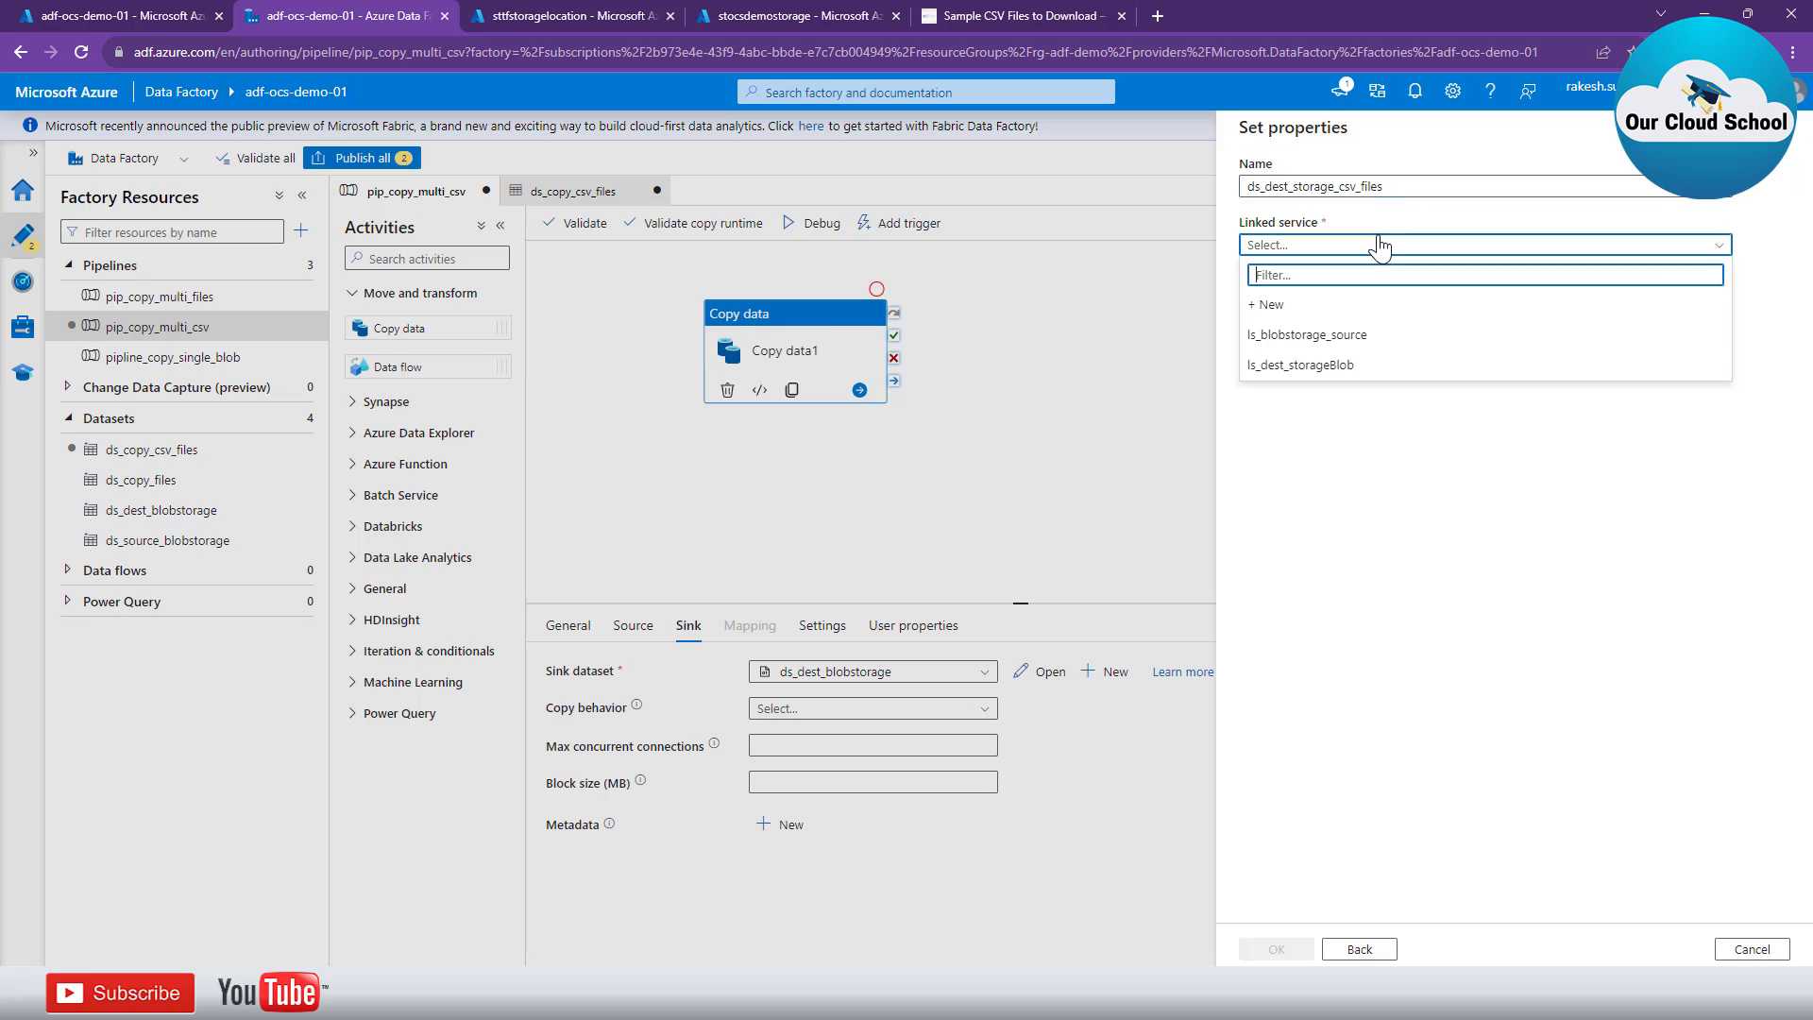
click(1354, 366)
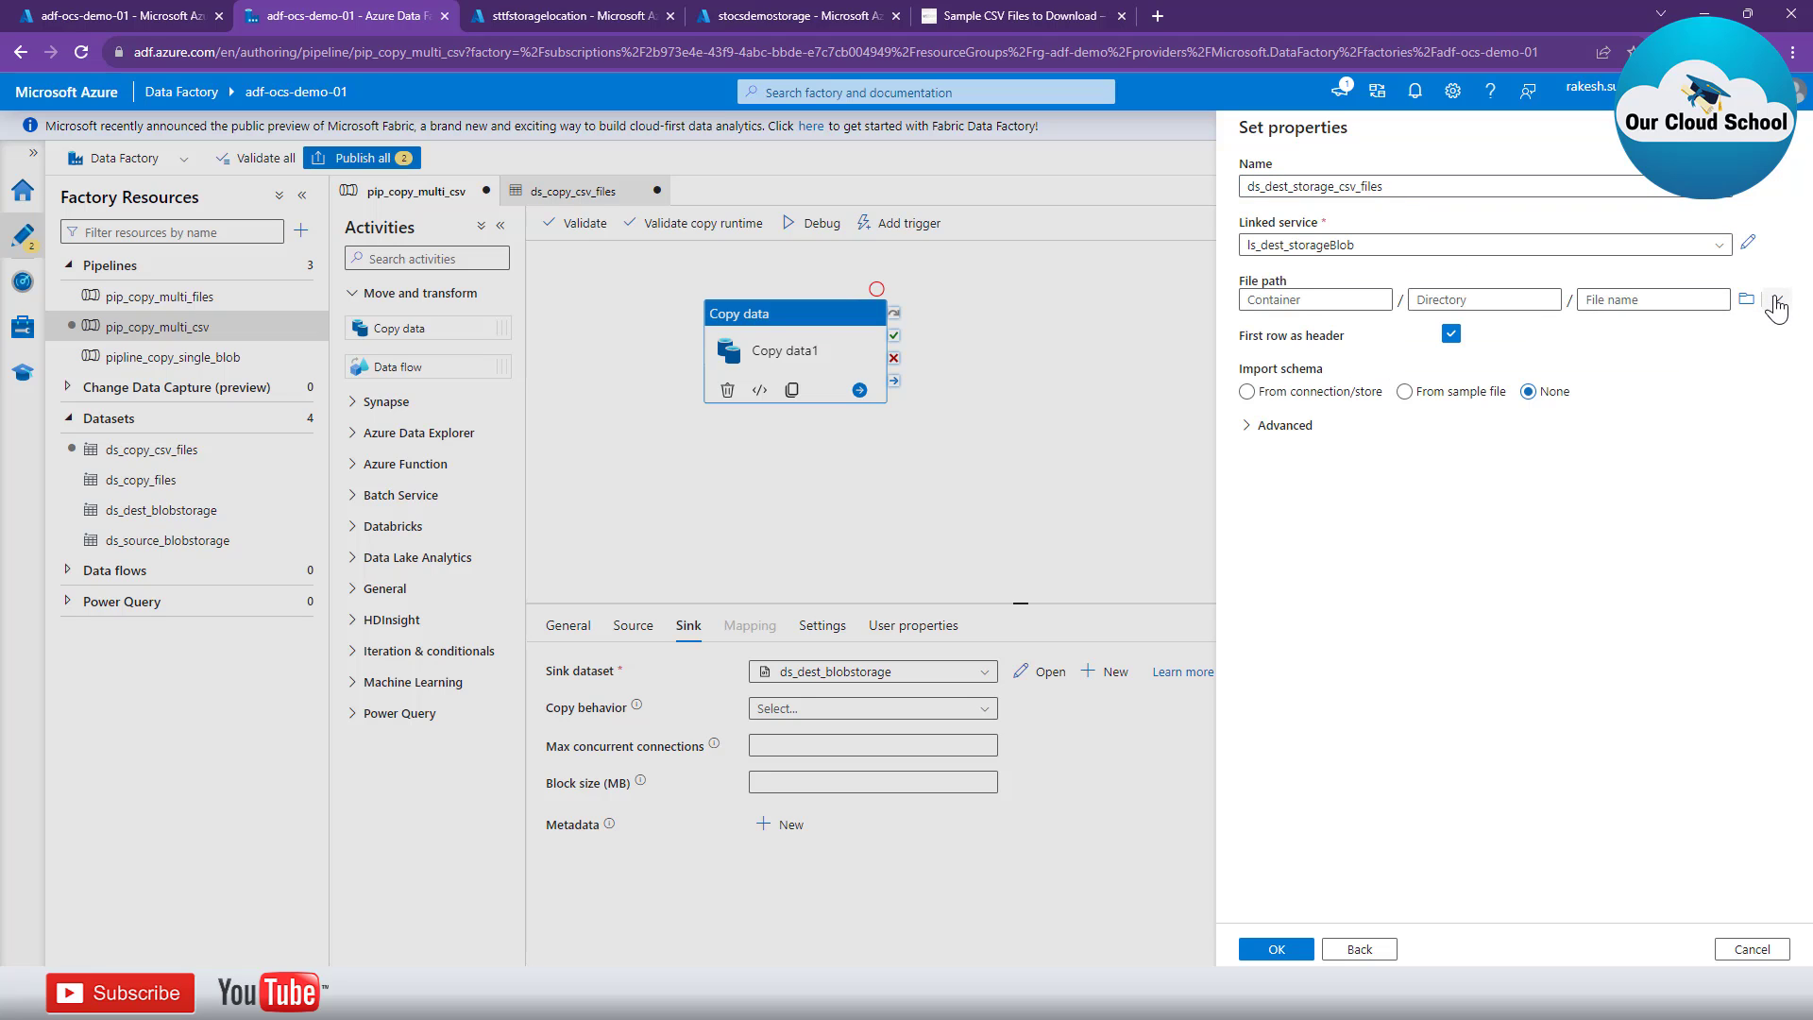
click(1747, 299)
double_click(1270, 231)
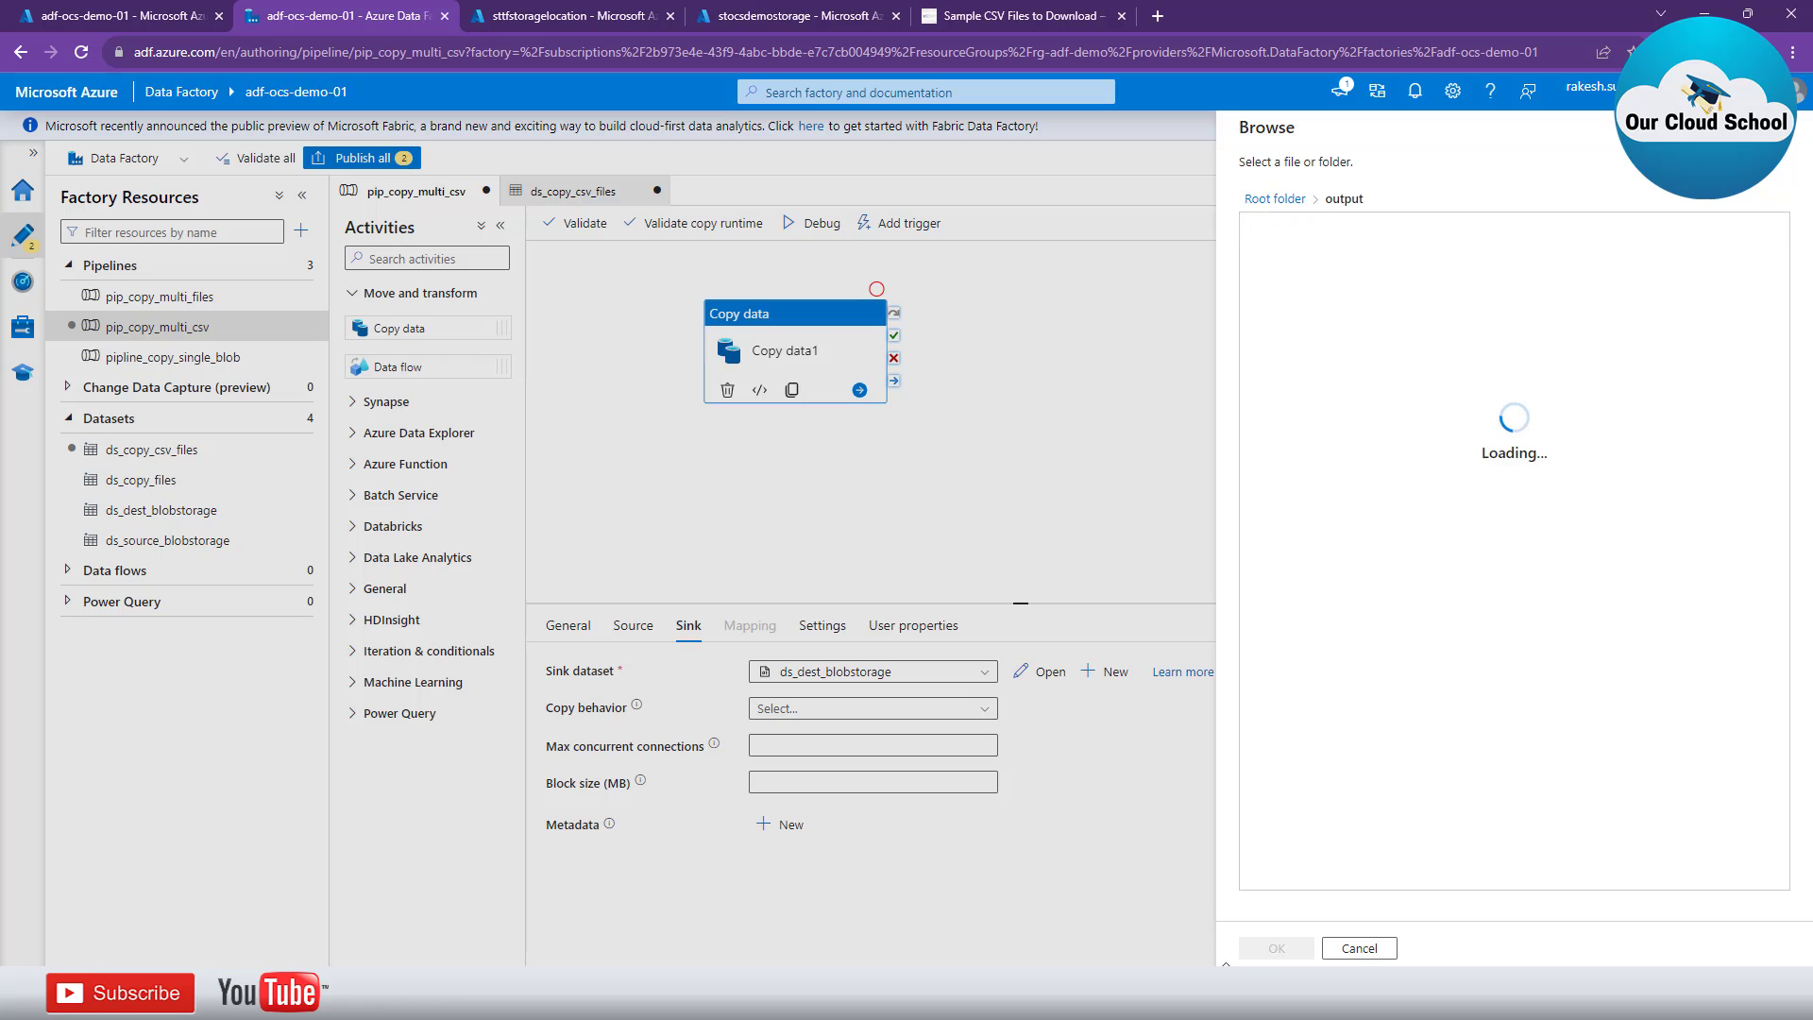
click(1275, 948)
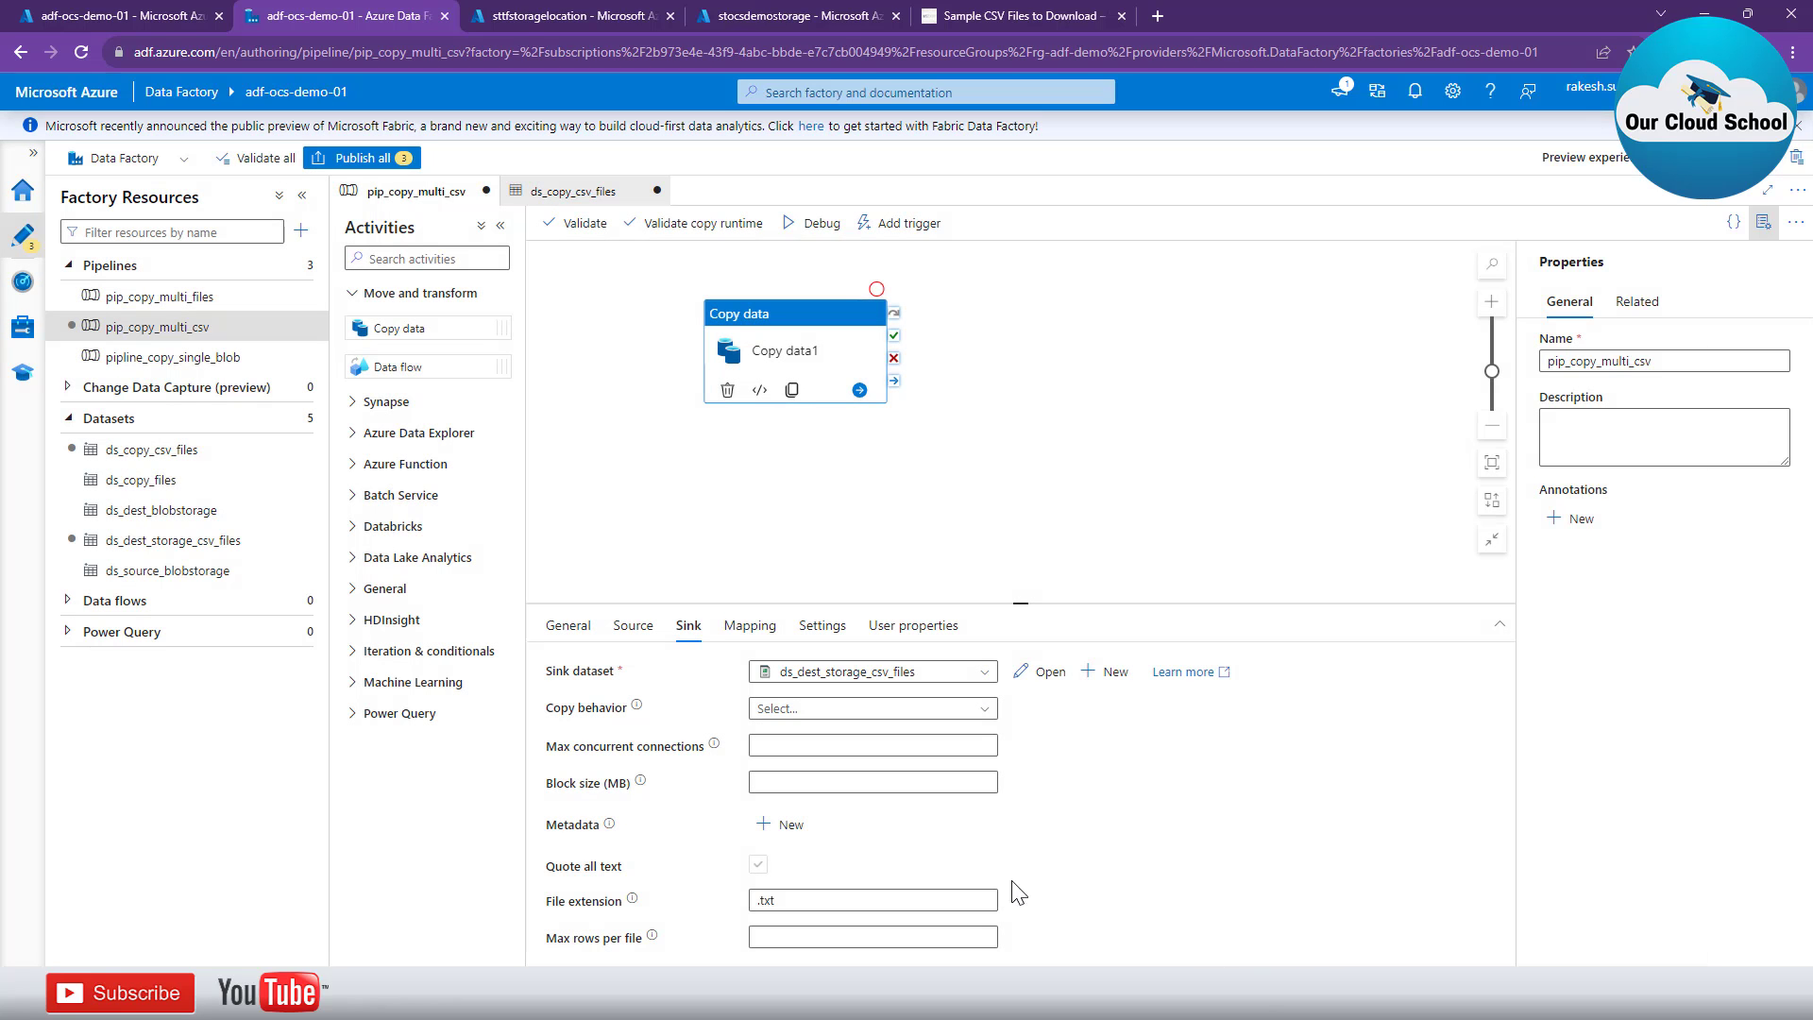
Review the copy activity's source and sink settings, and validate the pipeline.
click(646, 643)
click(688, 628)
click(633, 627)
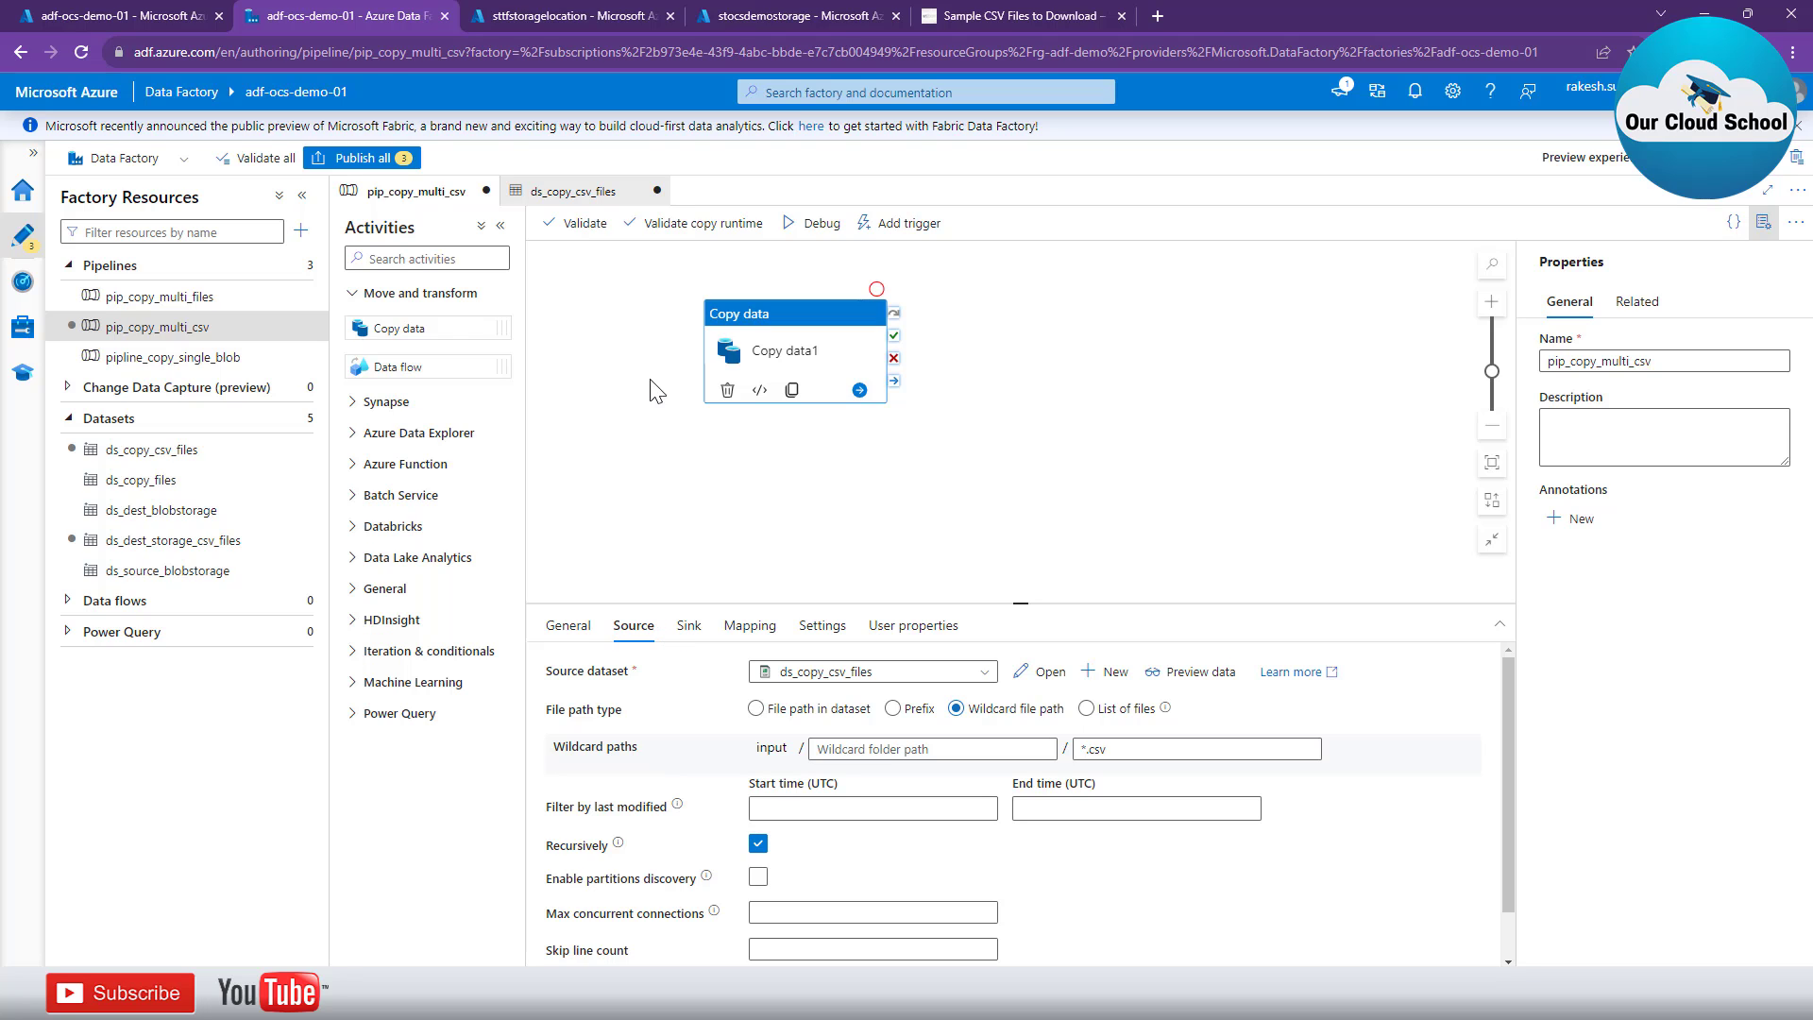
click(574, 224)
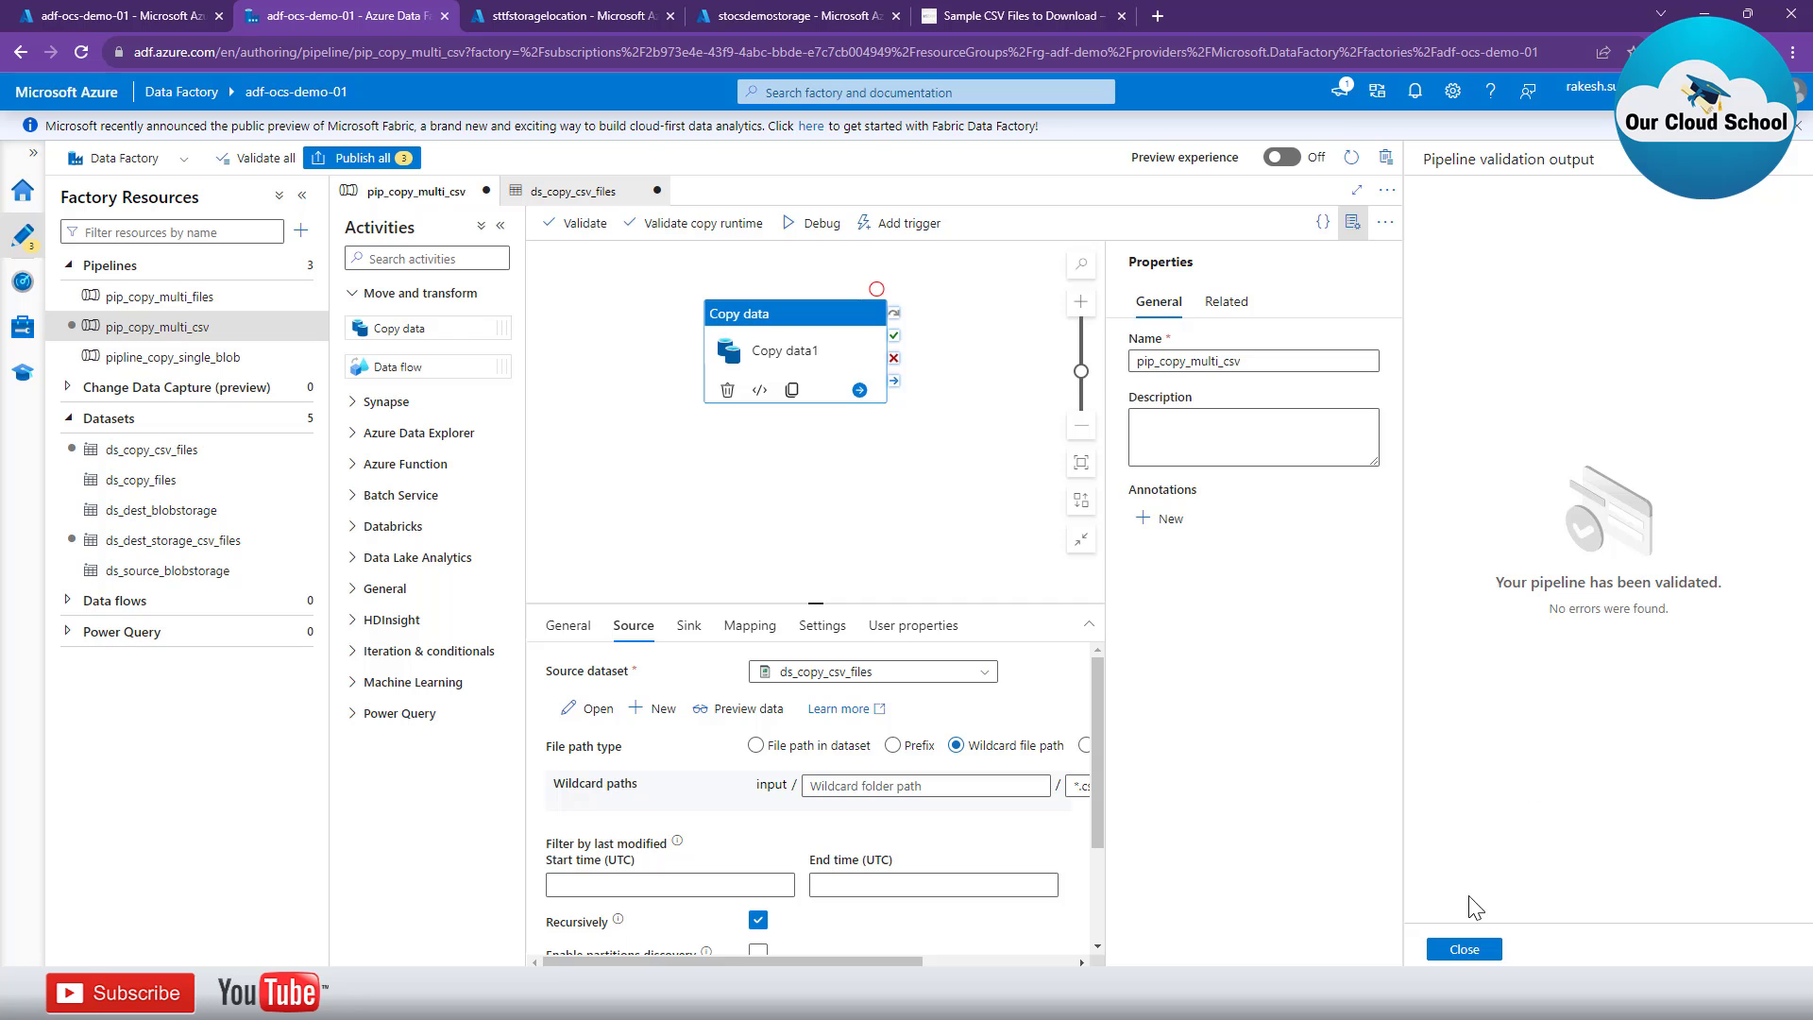
click(1465, 949)
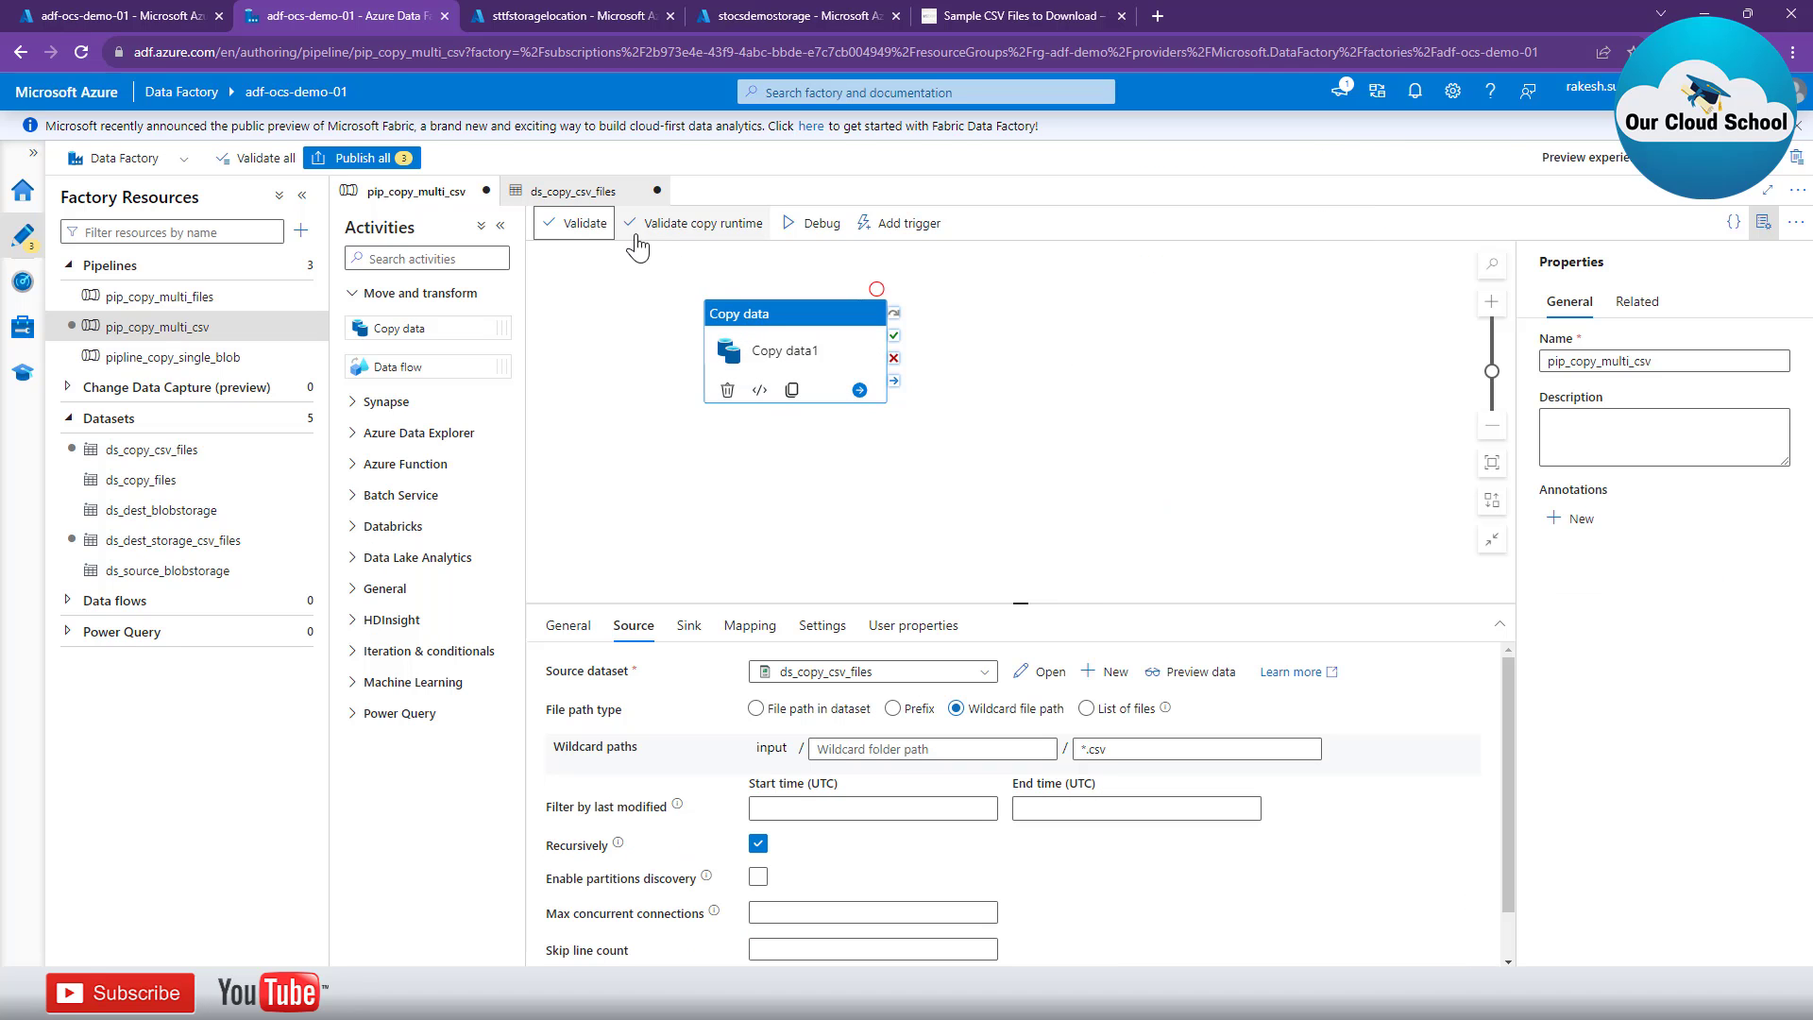
Review the pending changes and publish the pip_copy_multi_csv pipeline with its two new CSV datasets.
click(361, 157)
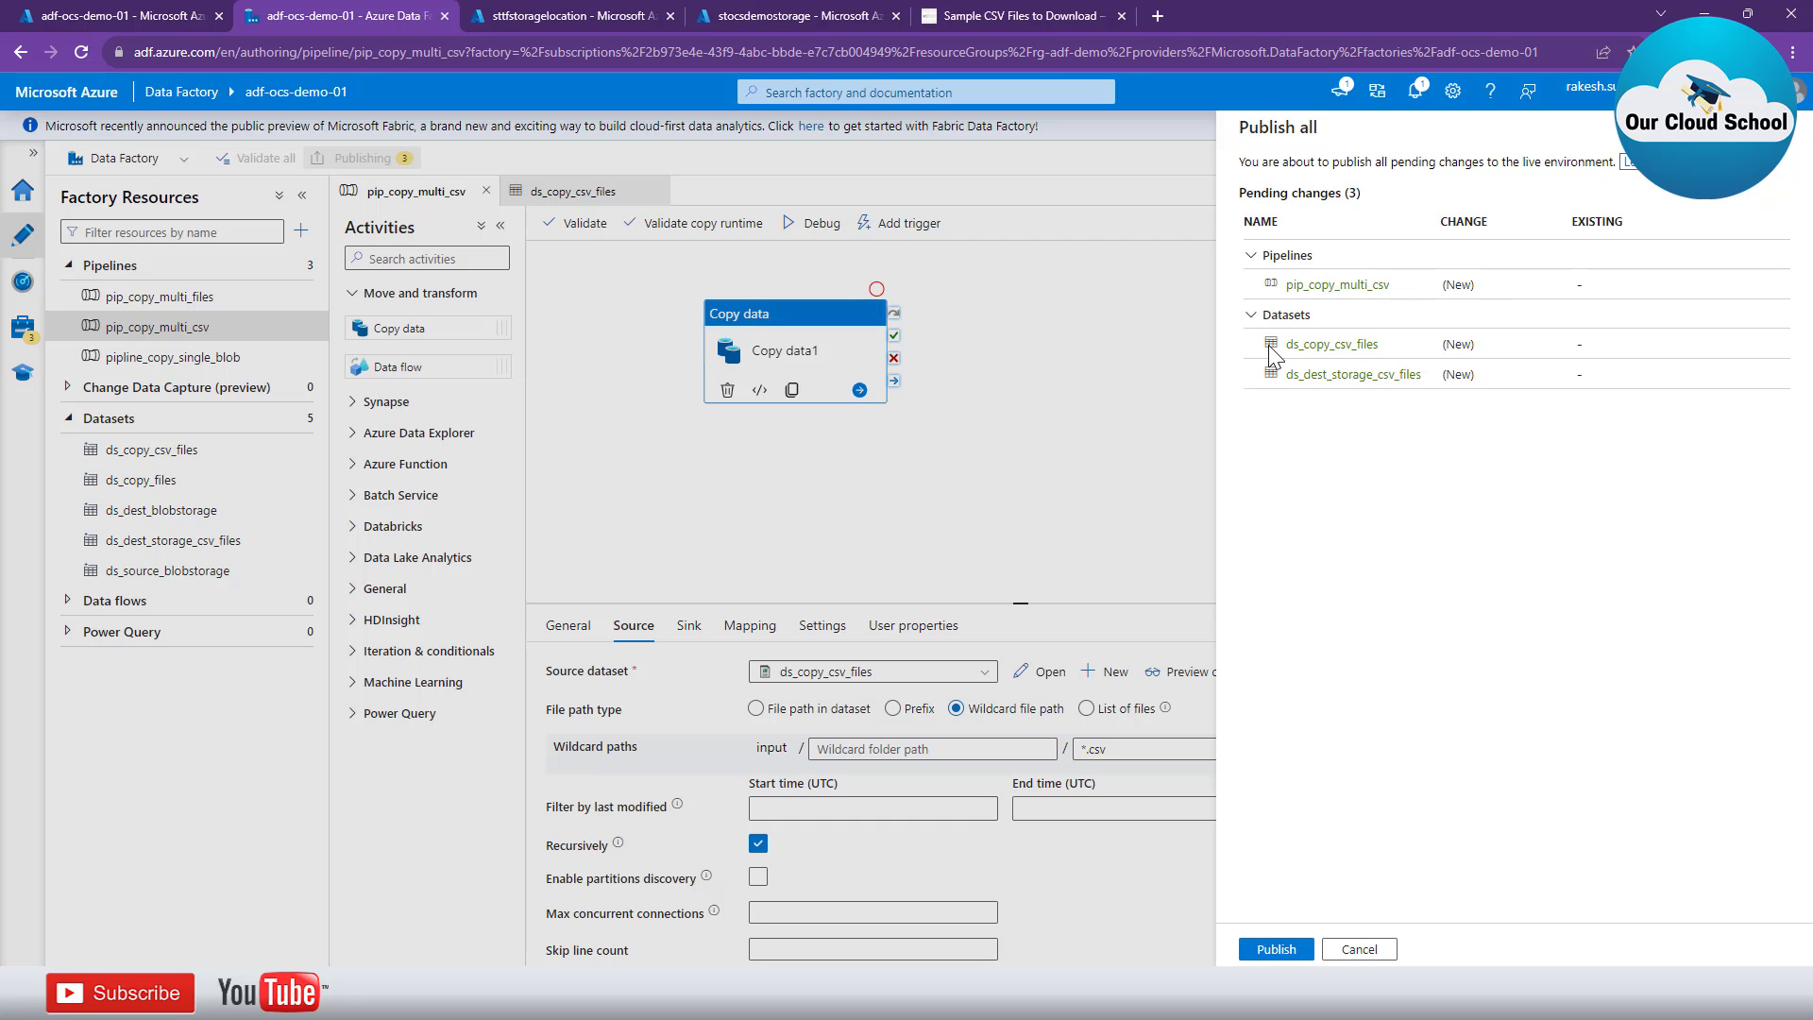
drag(1286, 344, 1371, 342)
drag(1287, 375, 1418, 381)
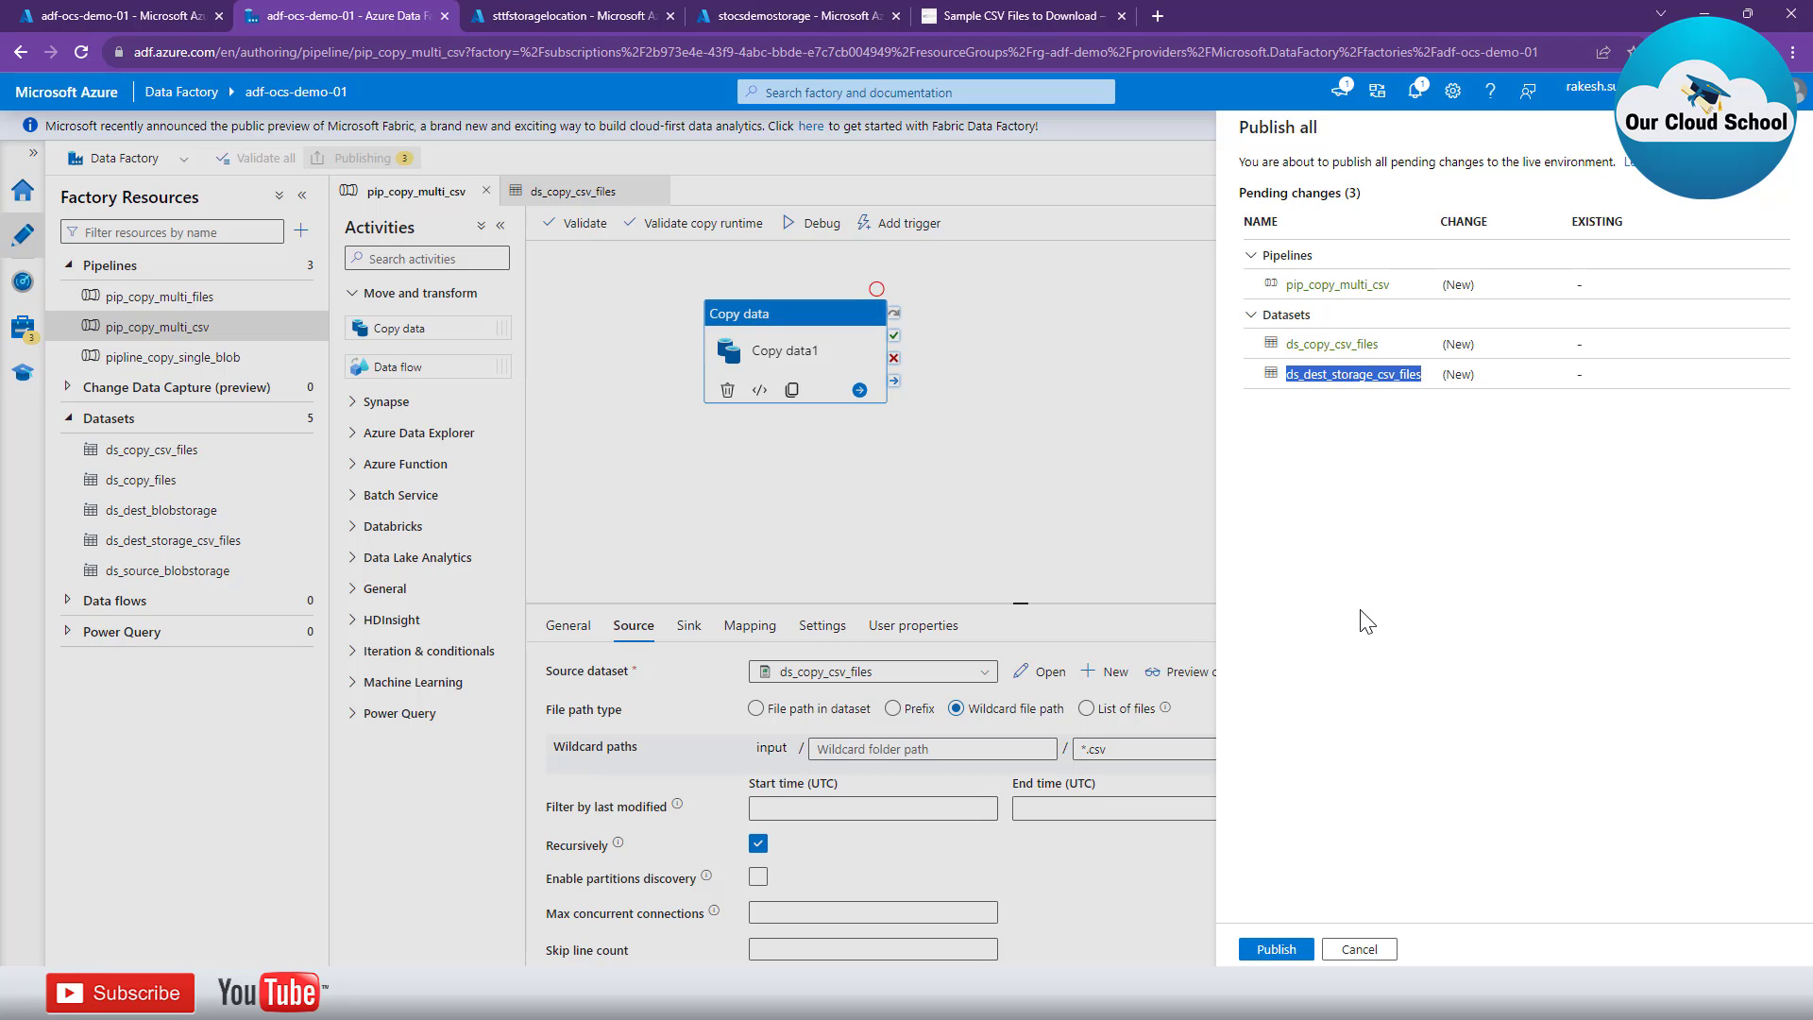
click(1274, 948)
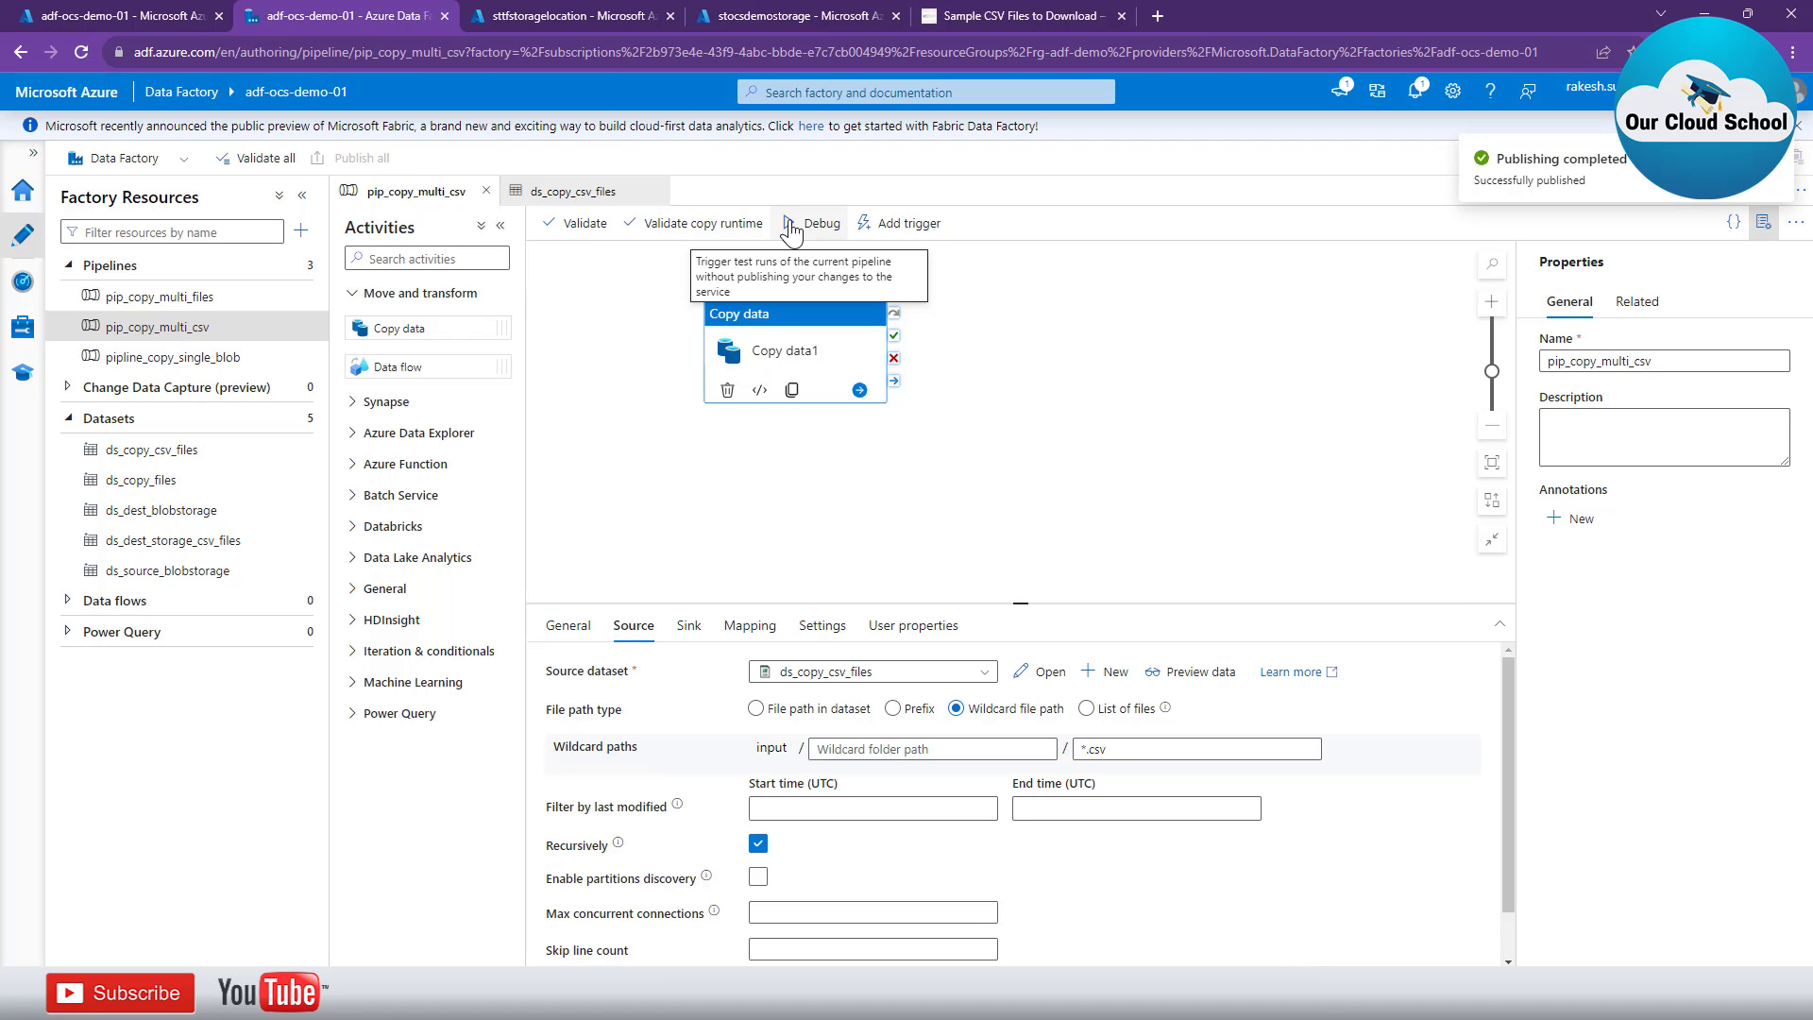
Close the open pipeline and dataset editors, leaving the factory resources list expanded.
click(303, 196)
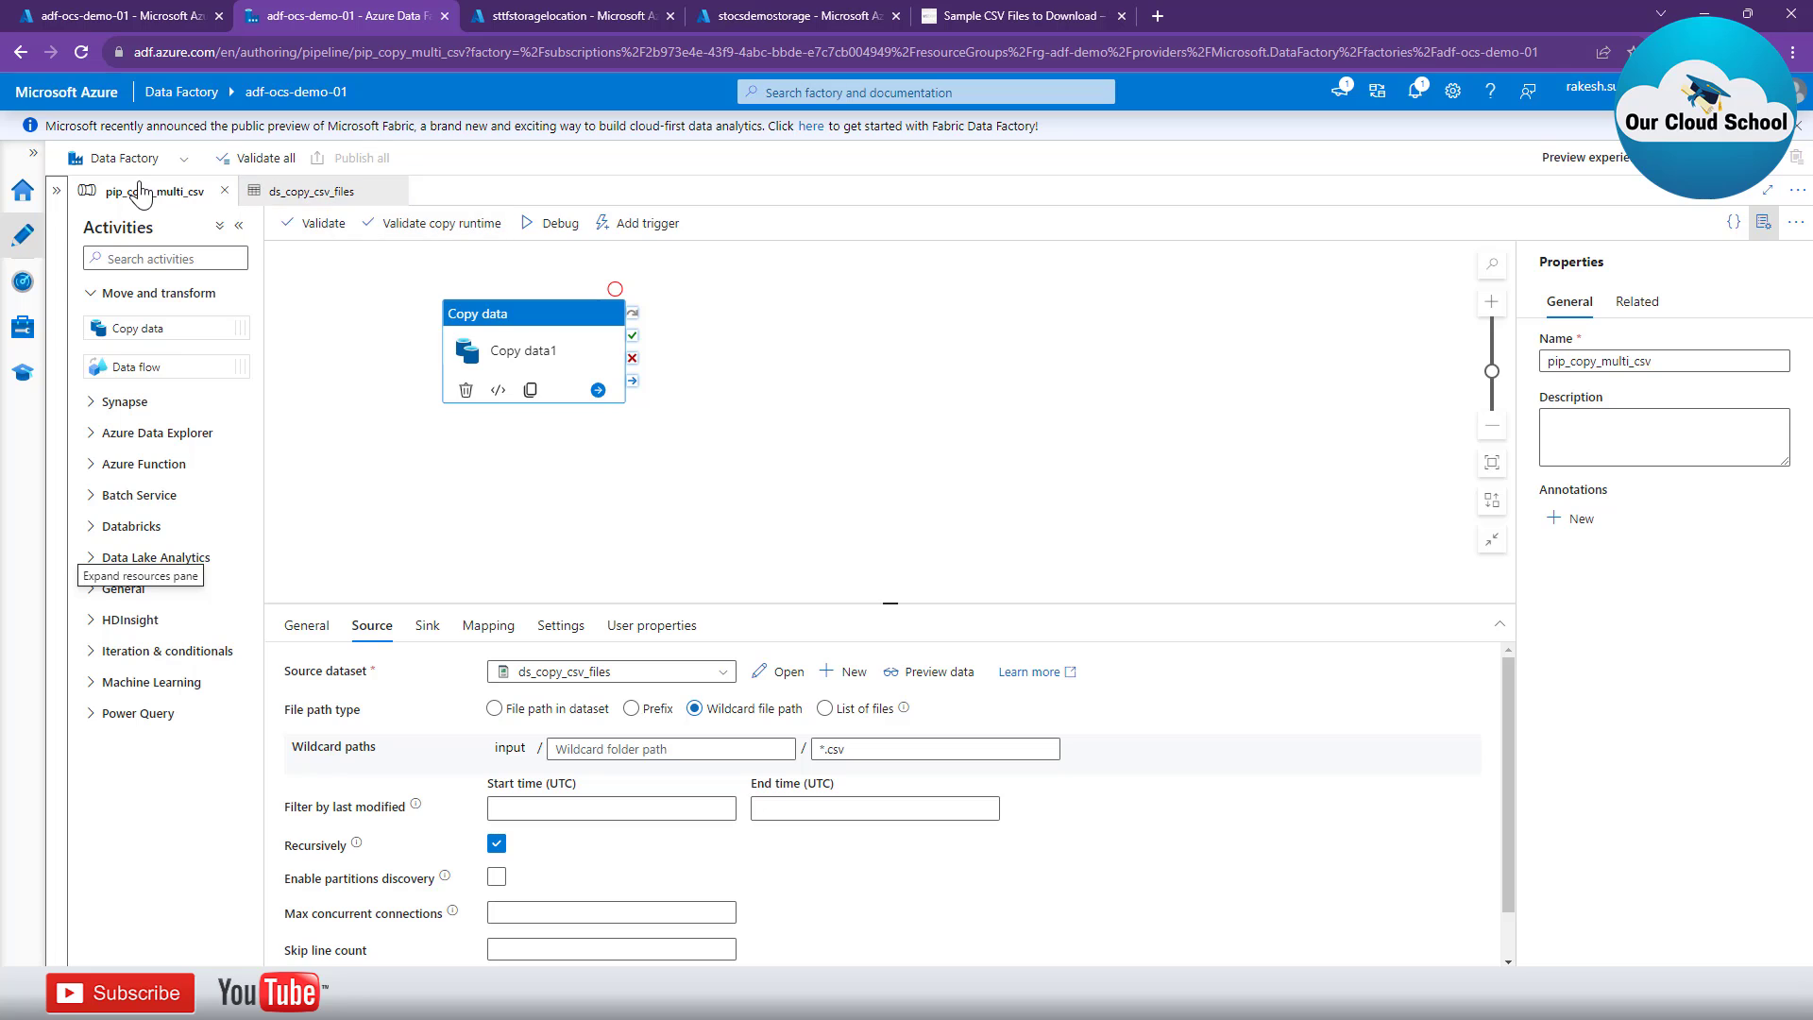
middle_click(163, 195)
middle_click(171, 196)
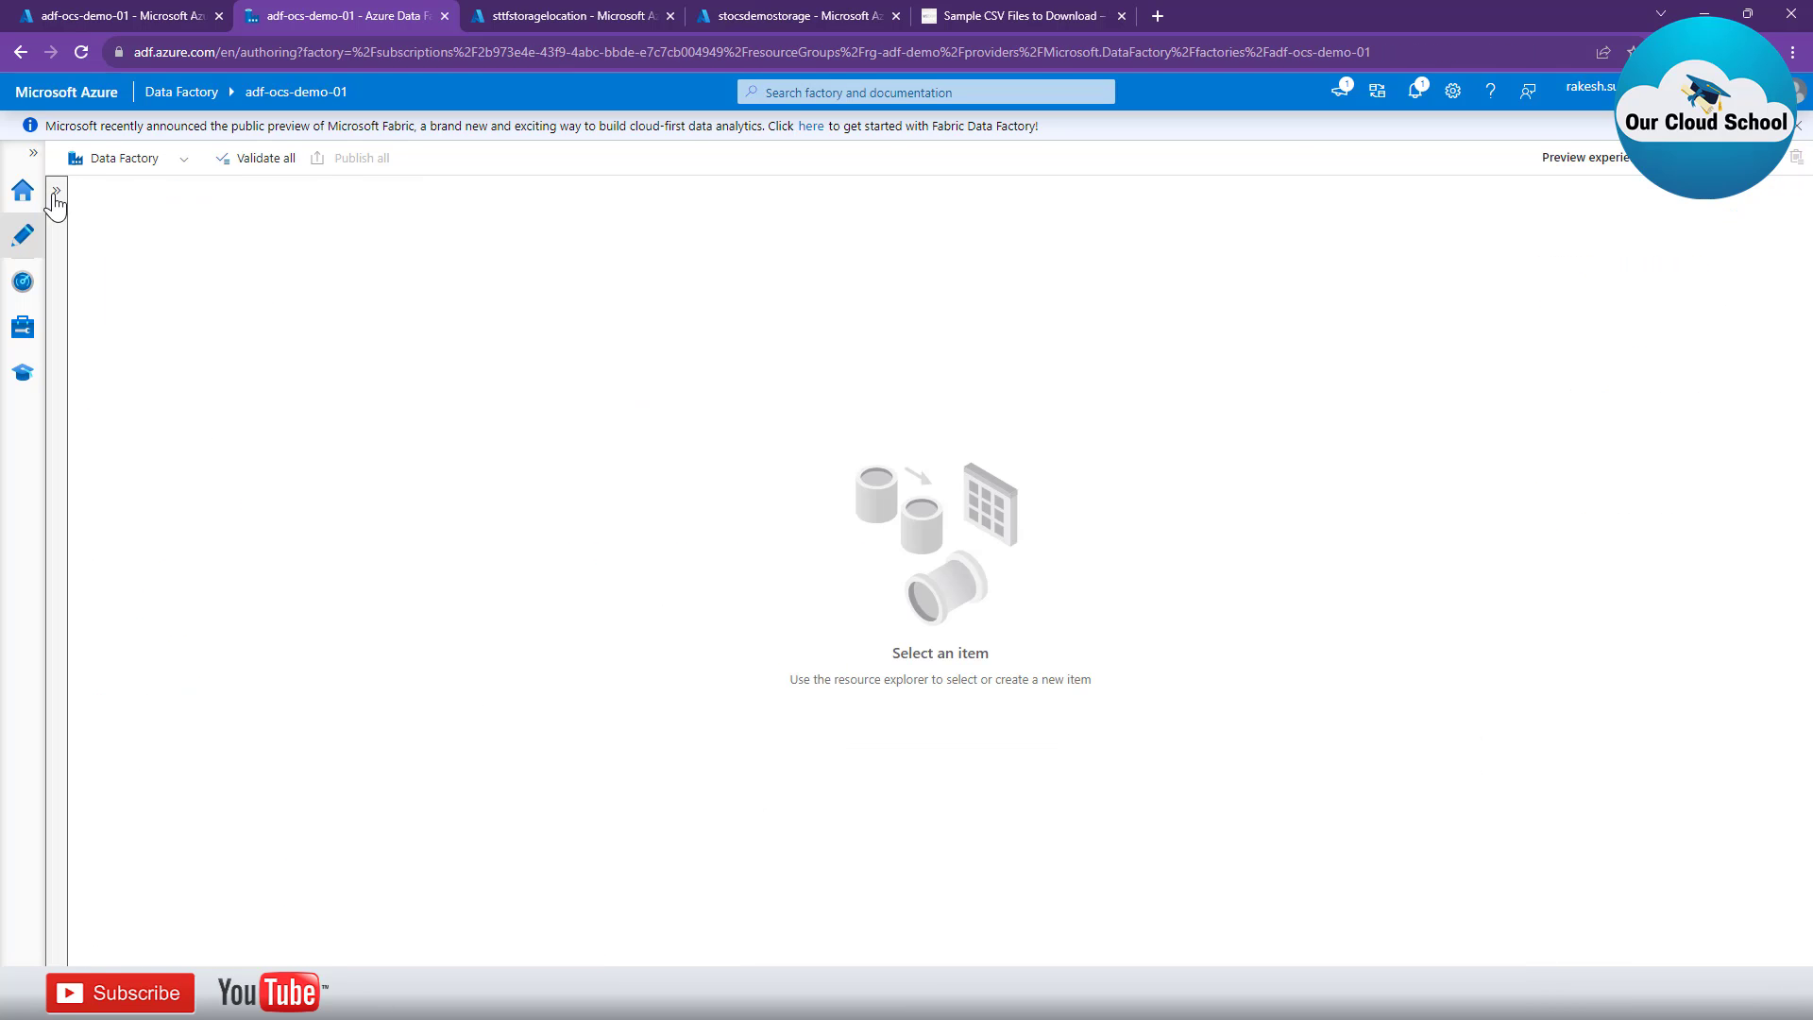
click(56, 192)
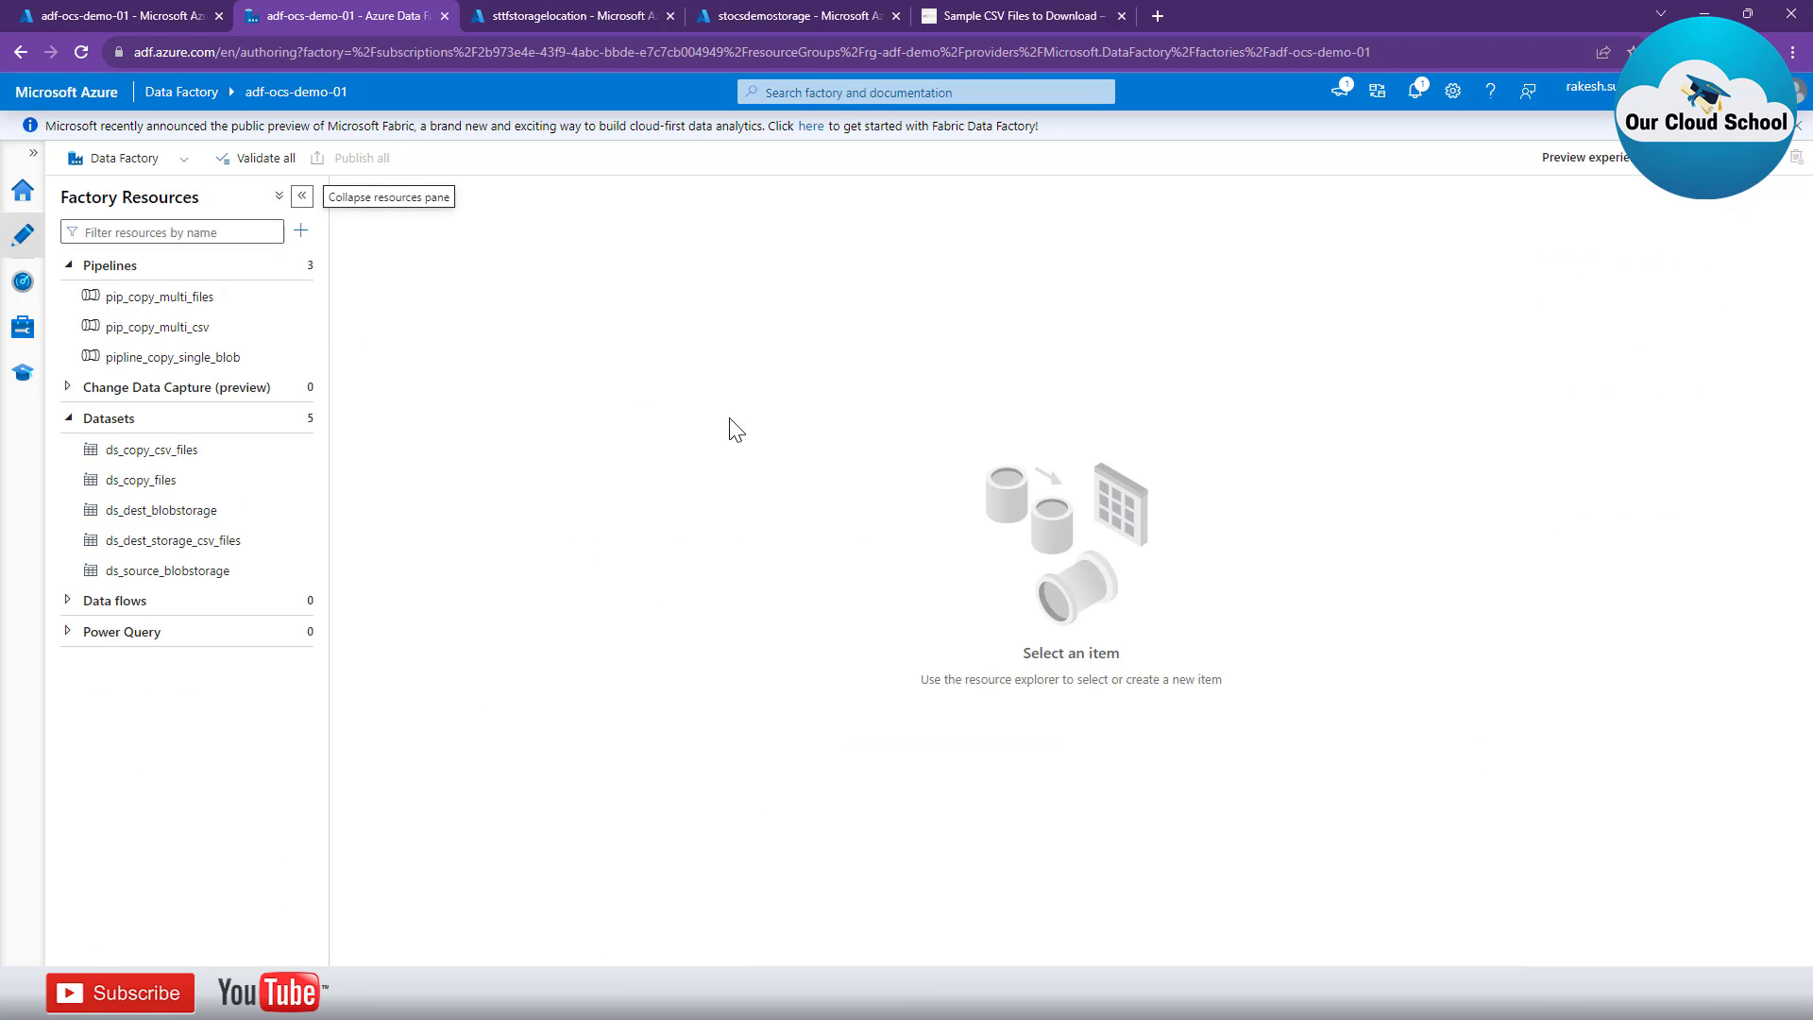
Open the pip_copy_multi_csv pipeline and run it in debug mode.
click(176, 337)
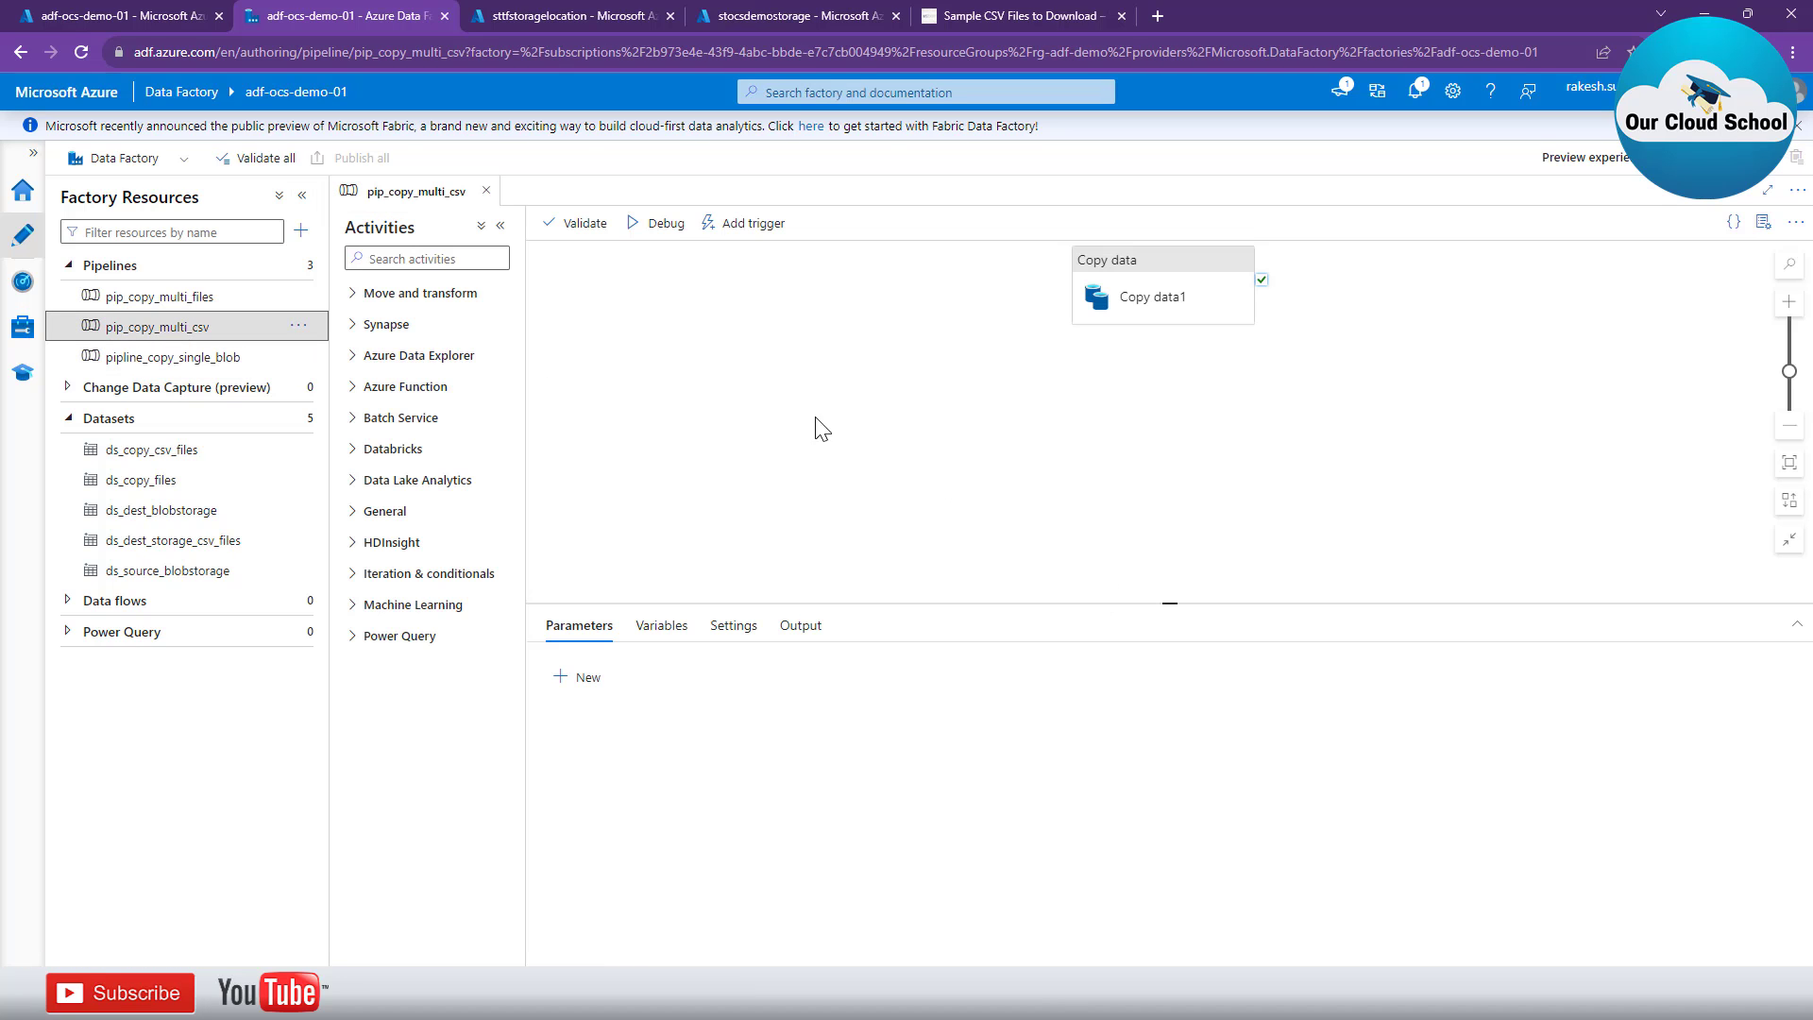
click(667, 227)
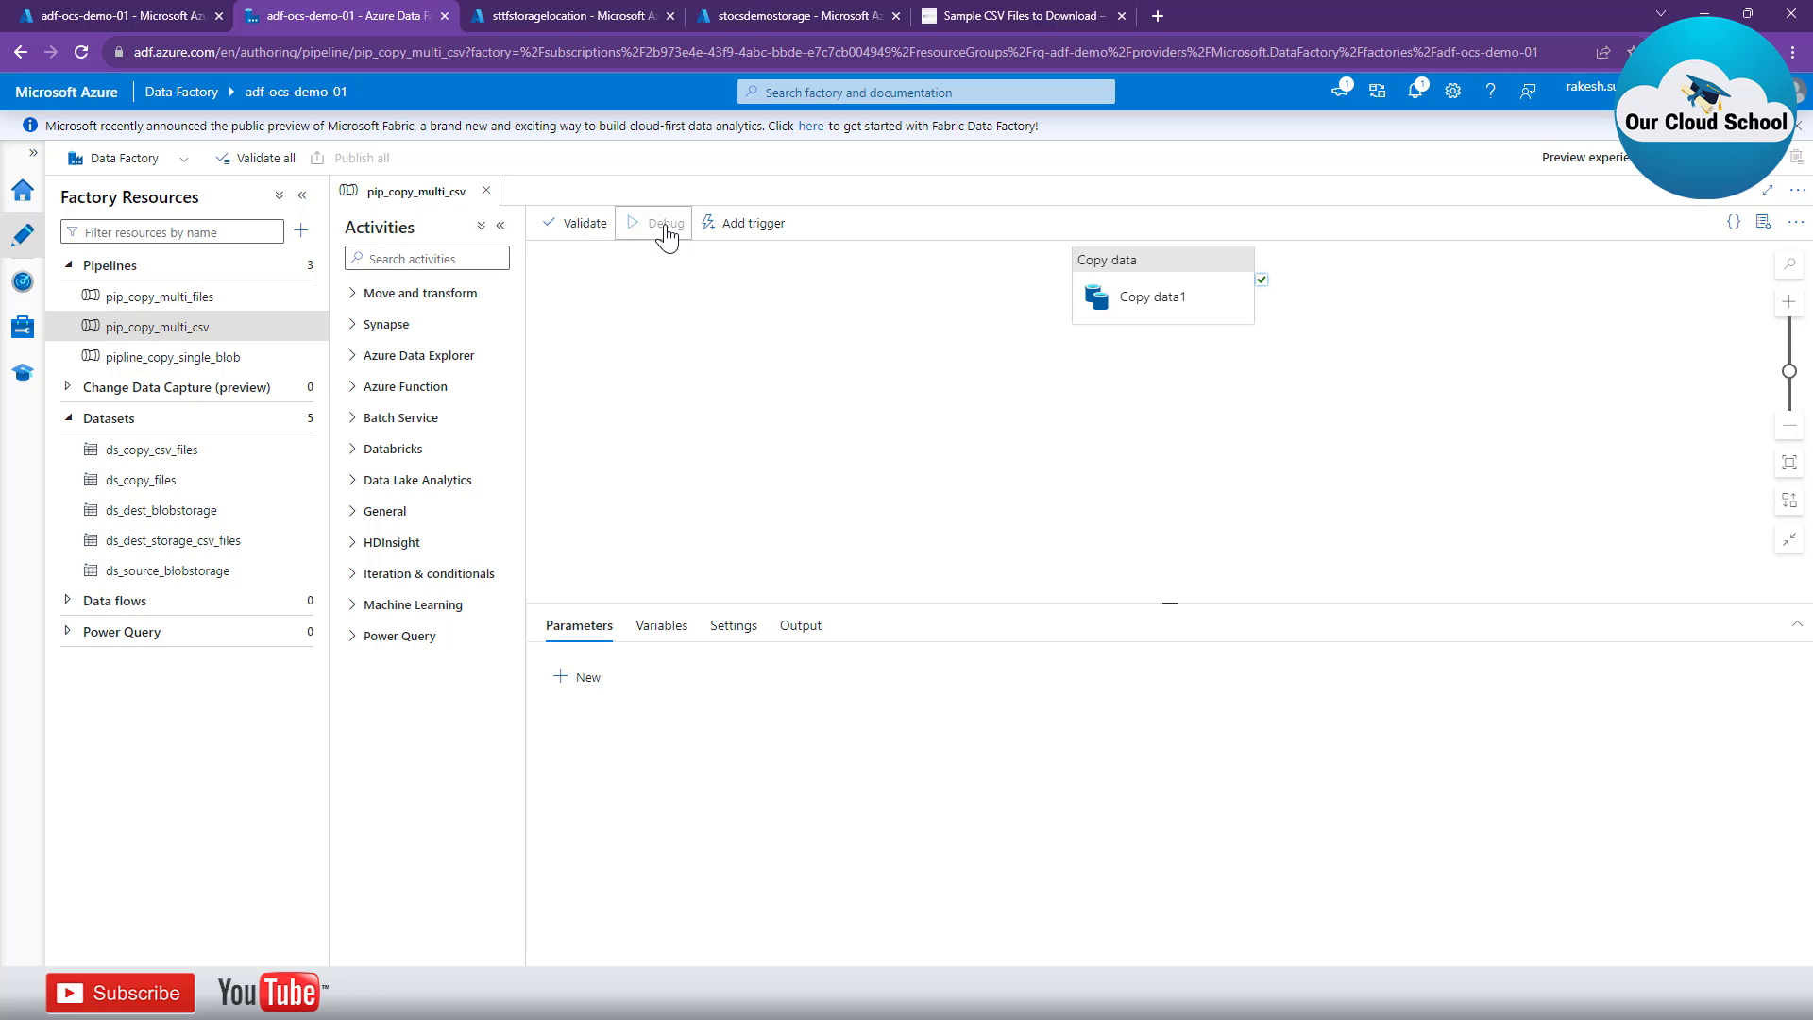
click(302, 196)
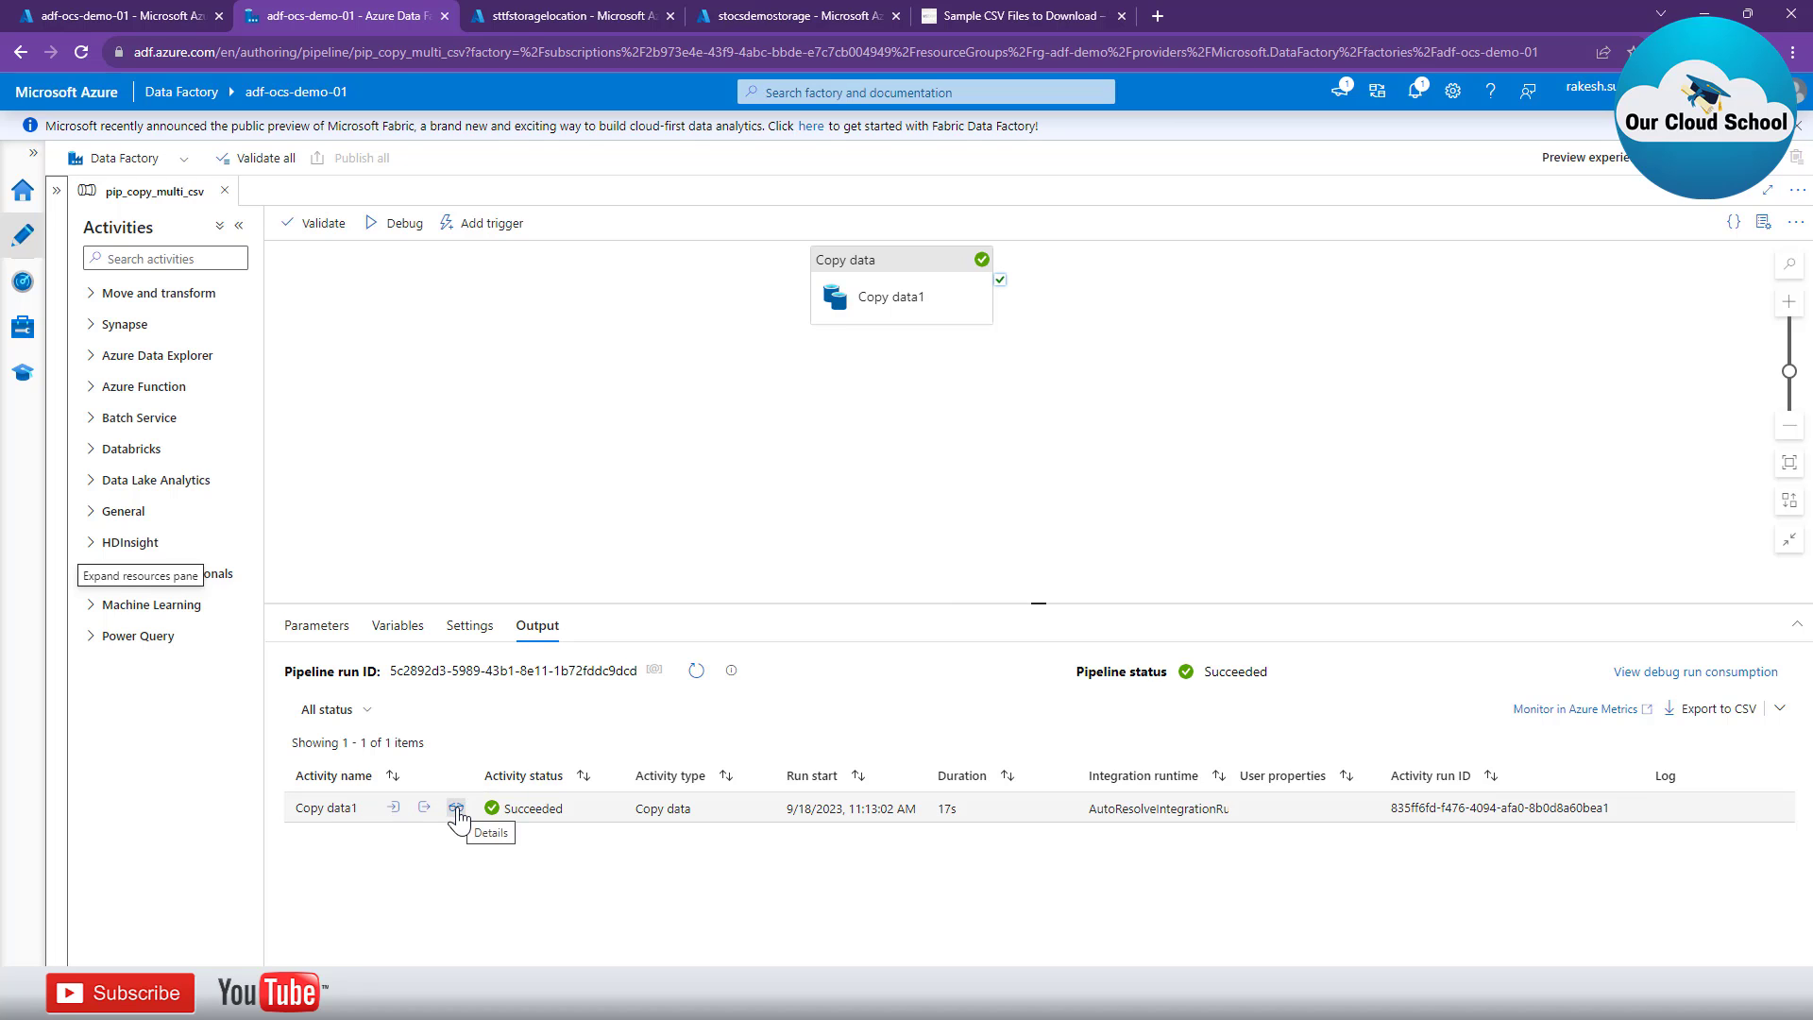
Open the run details of Copy data1 and compare the files read with the files written.
click(456, 810)
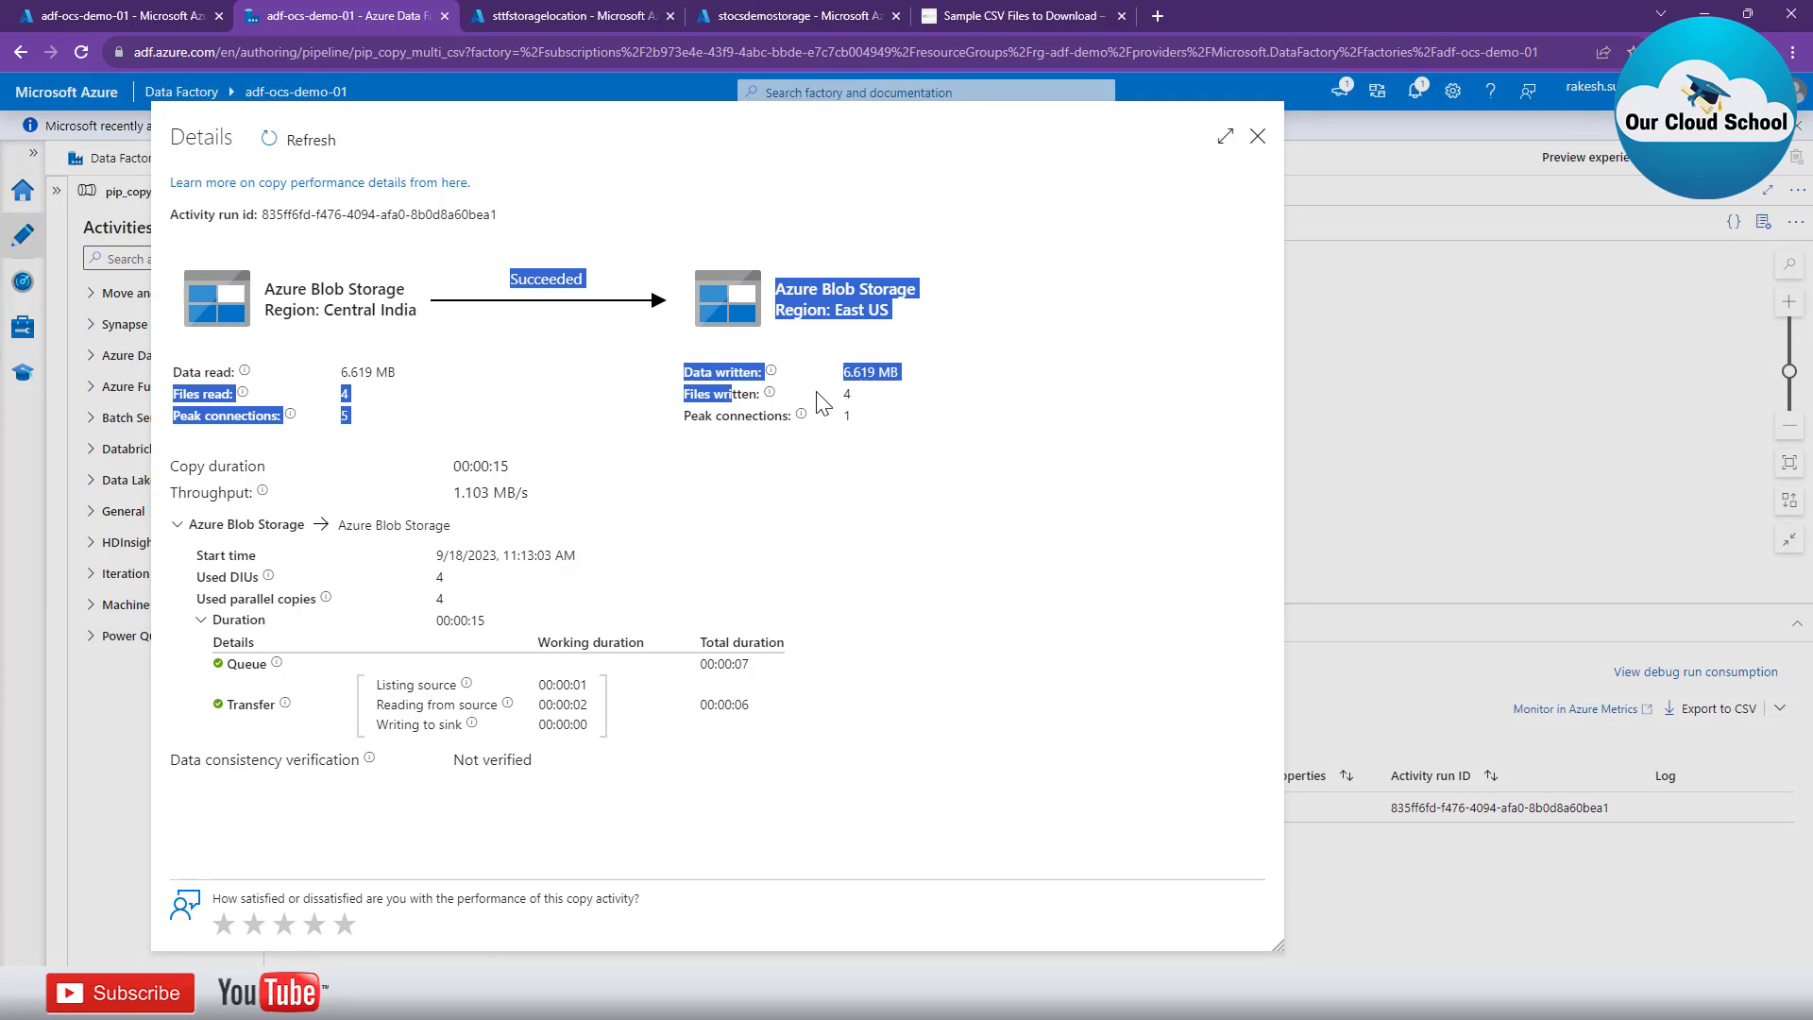
drag(173, 395, 849, 393)
click(680, 471)
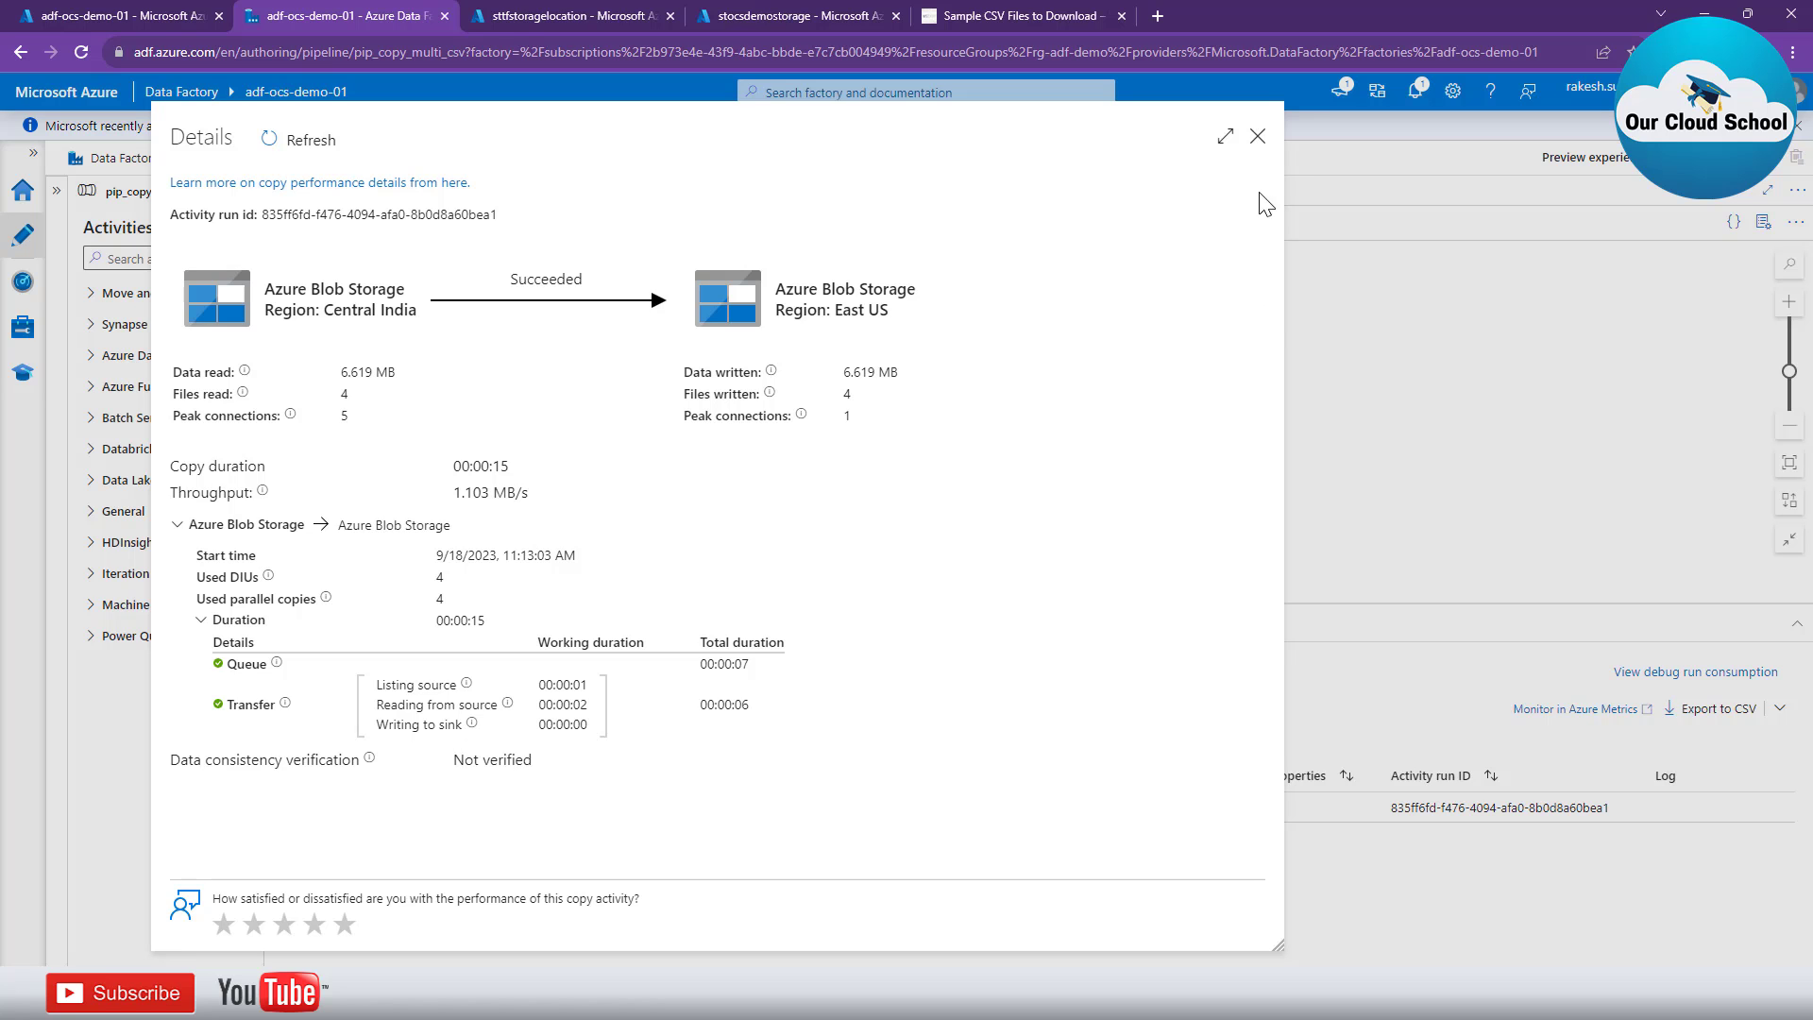
Switch to the sttfstoragelocation storage account and review the files in its input container.
click(541, 19)
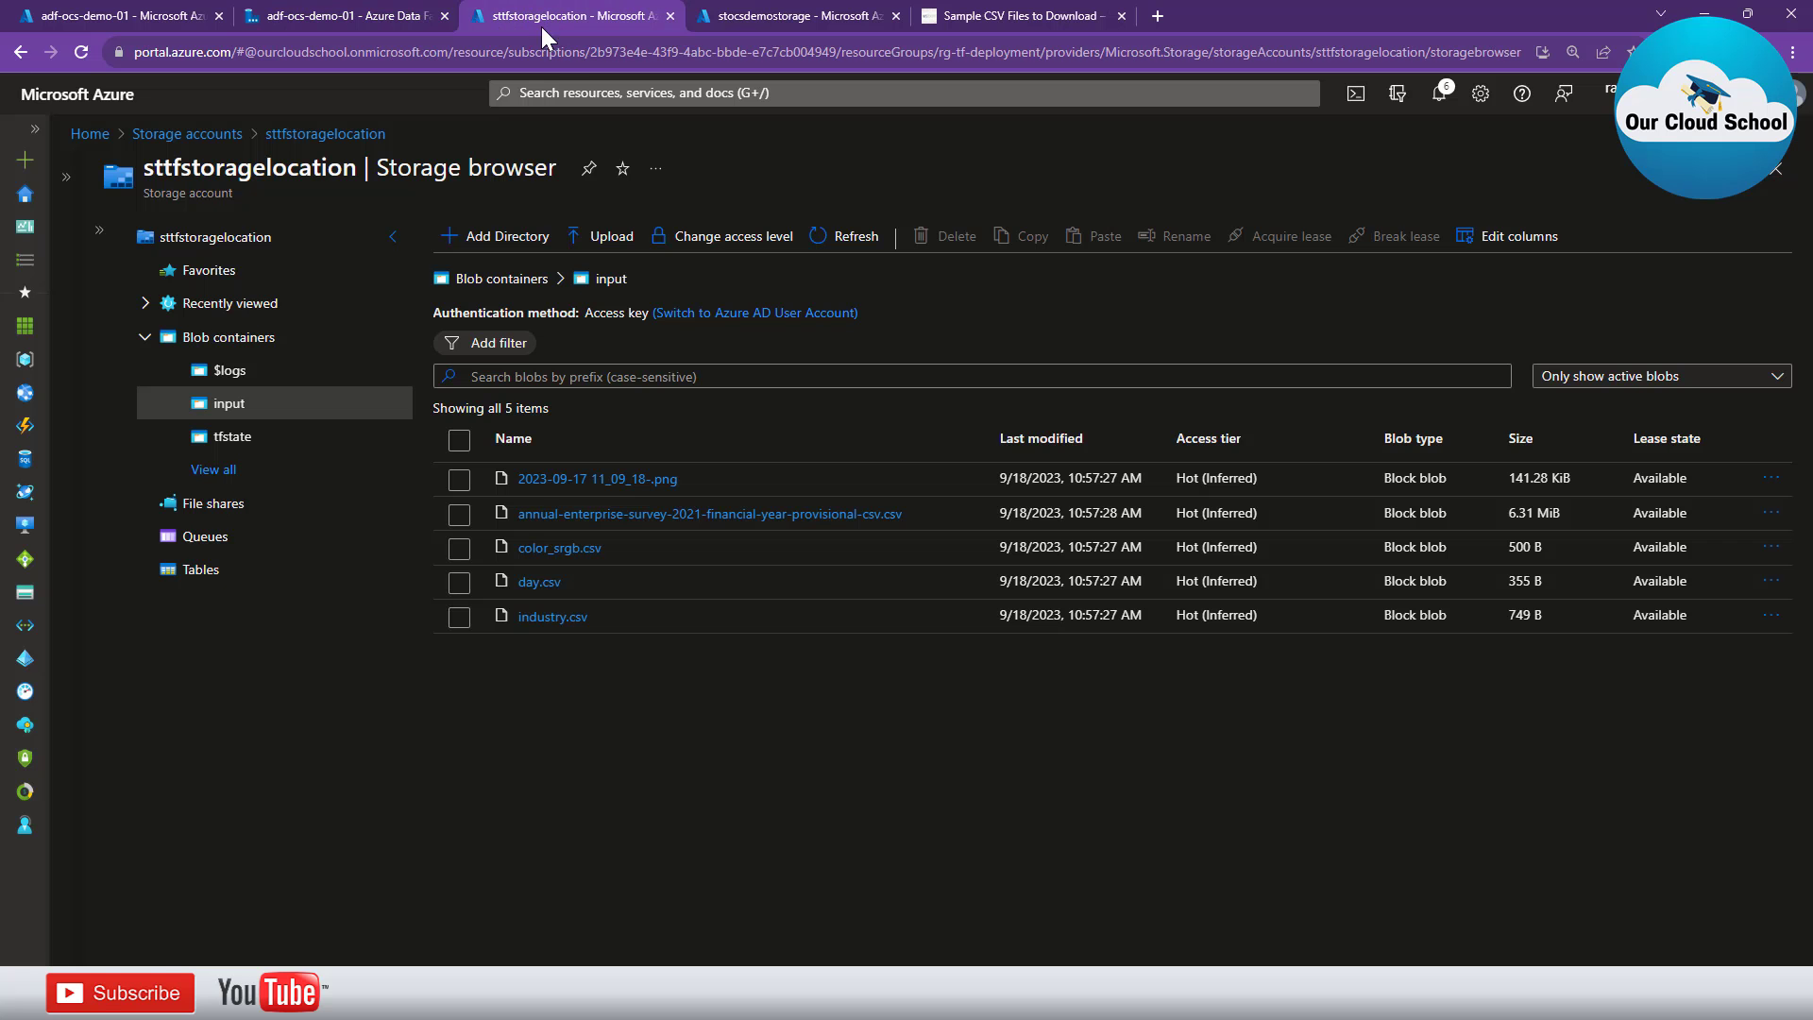
click(463, 444)
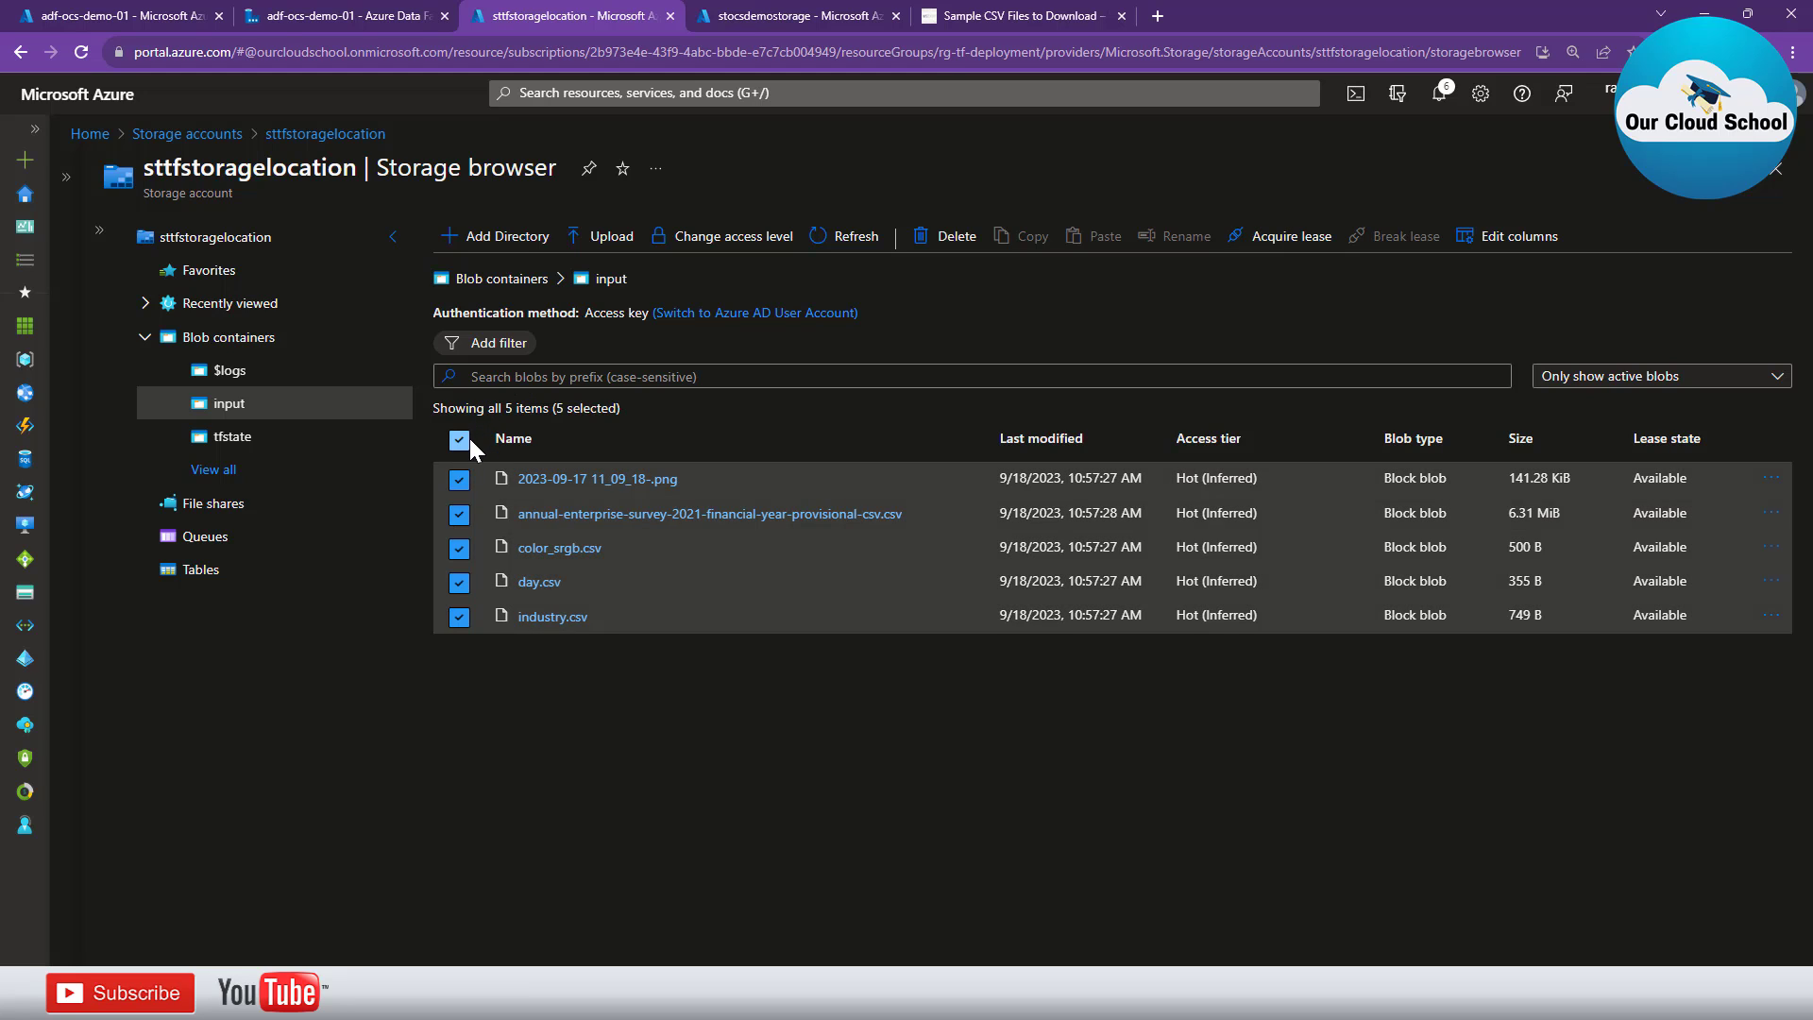
click(460, 440)
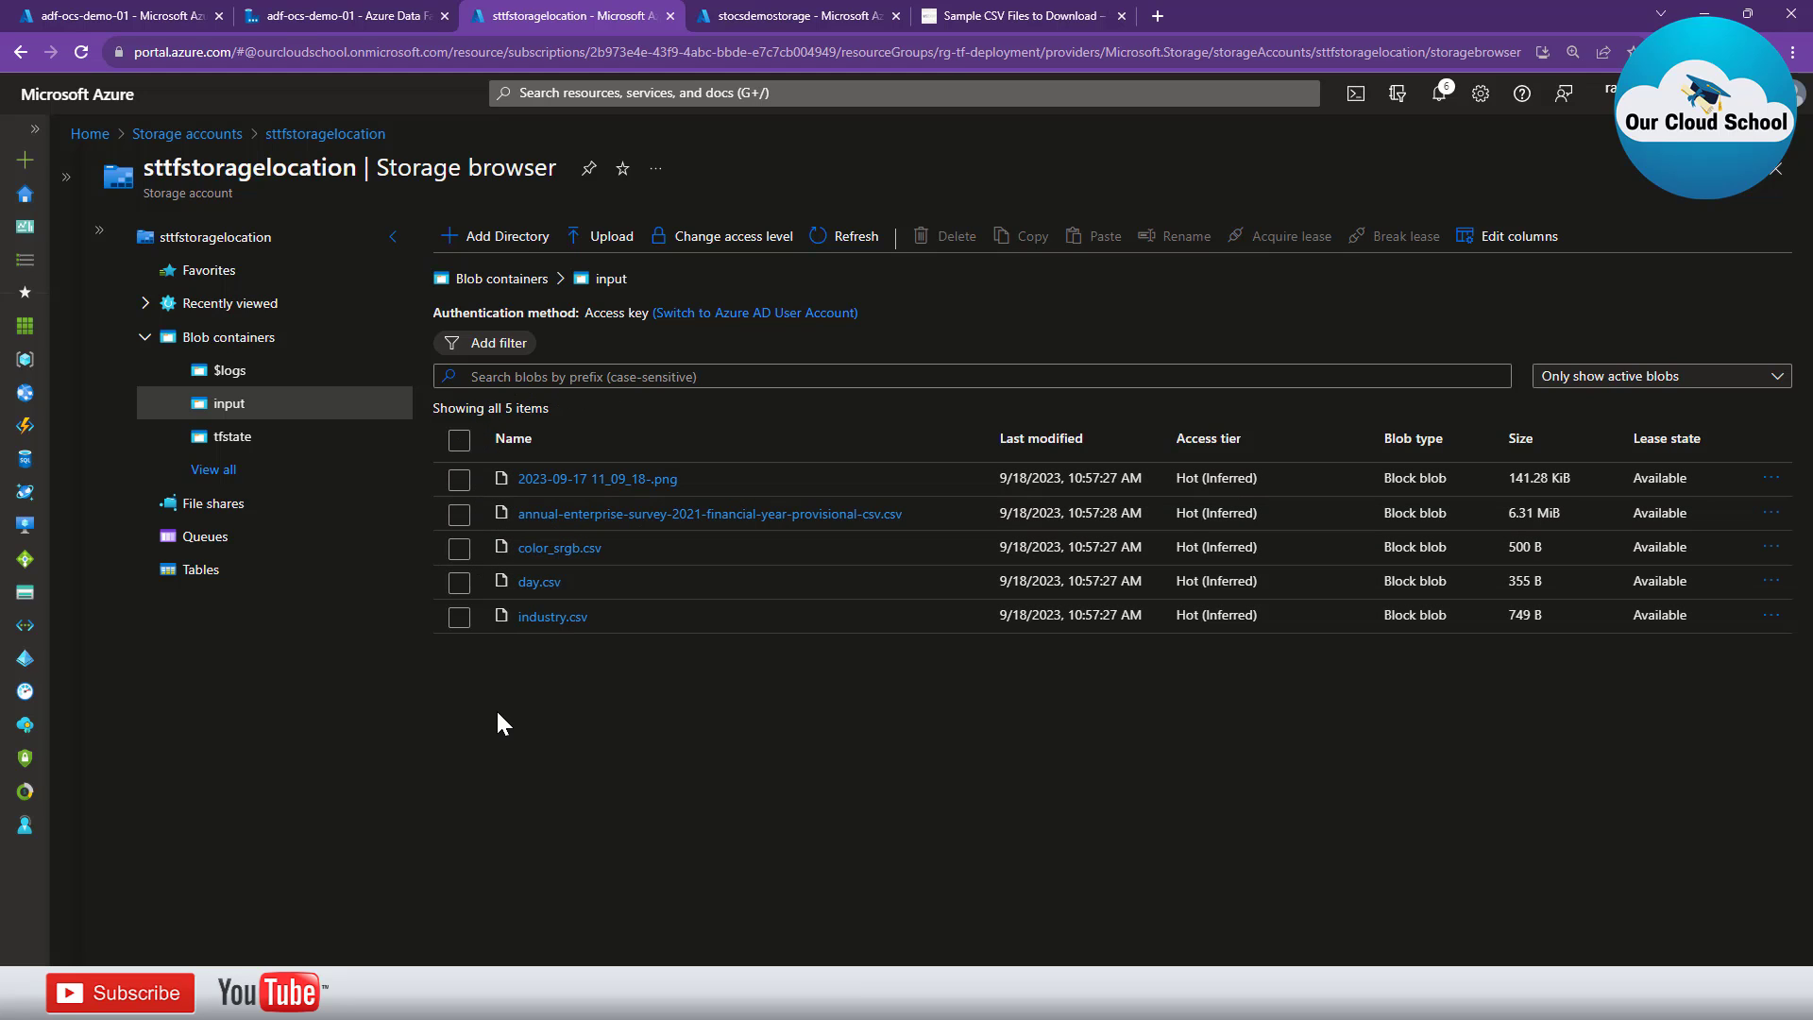
Refresh the output container in the stocsdemostorage account and compare its files with the source input container.
click(736, 16)
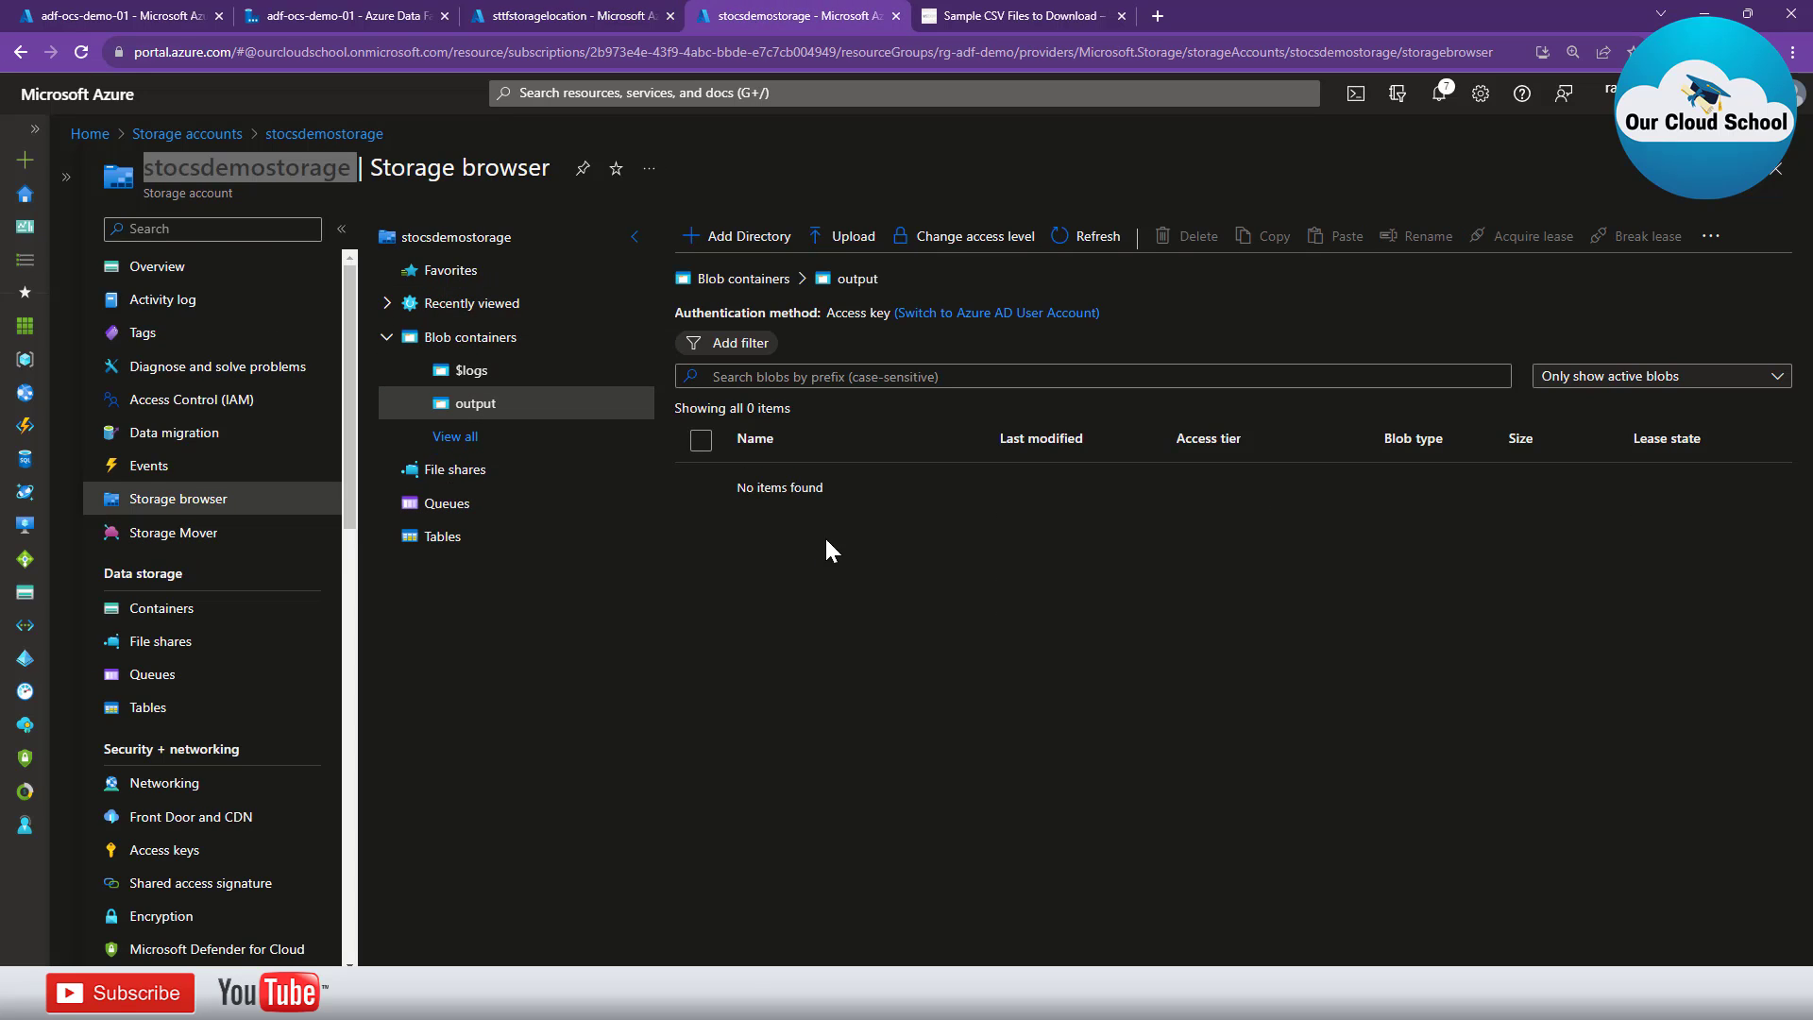
click(1086, 236)
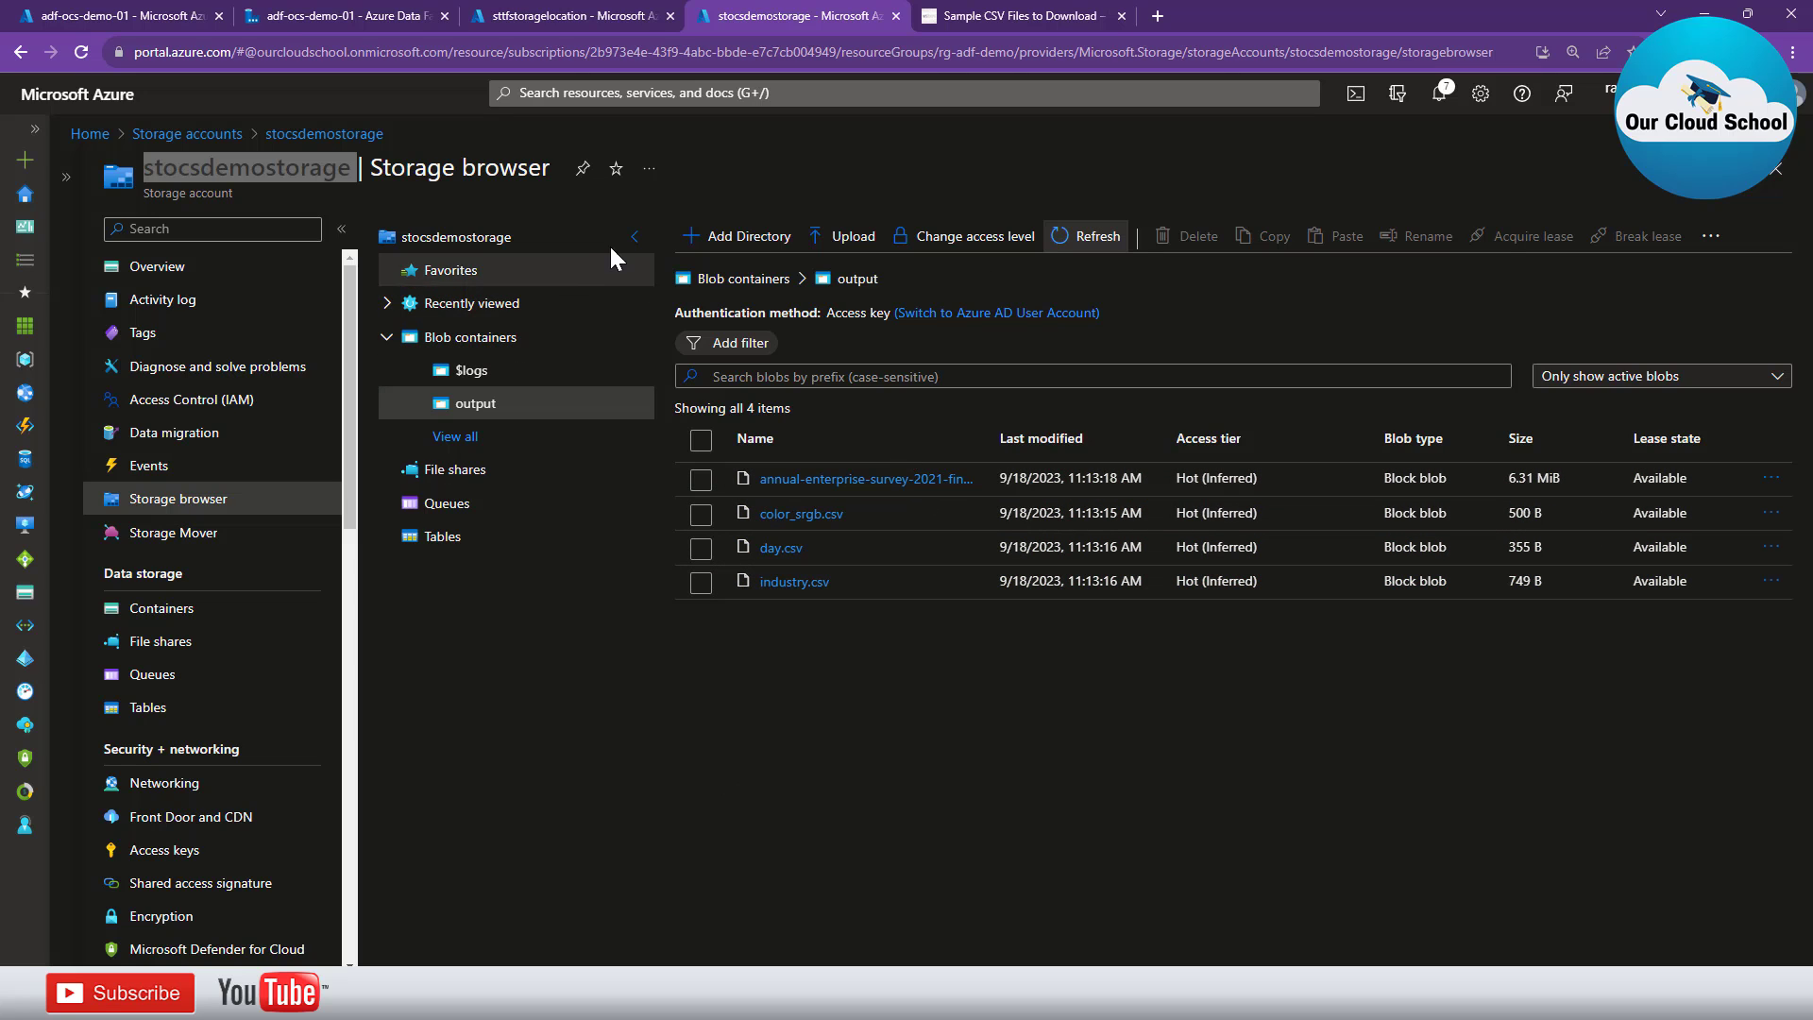
click(635, 236)
double_click(876, 439)
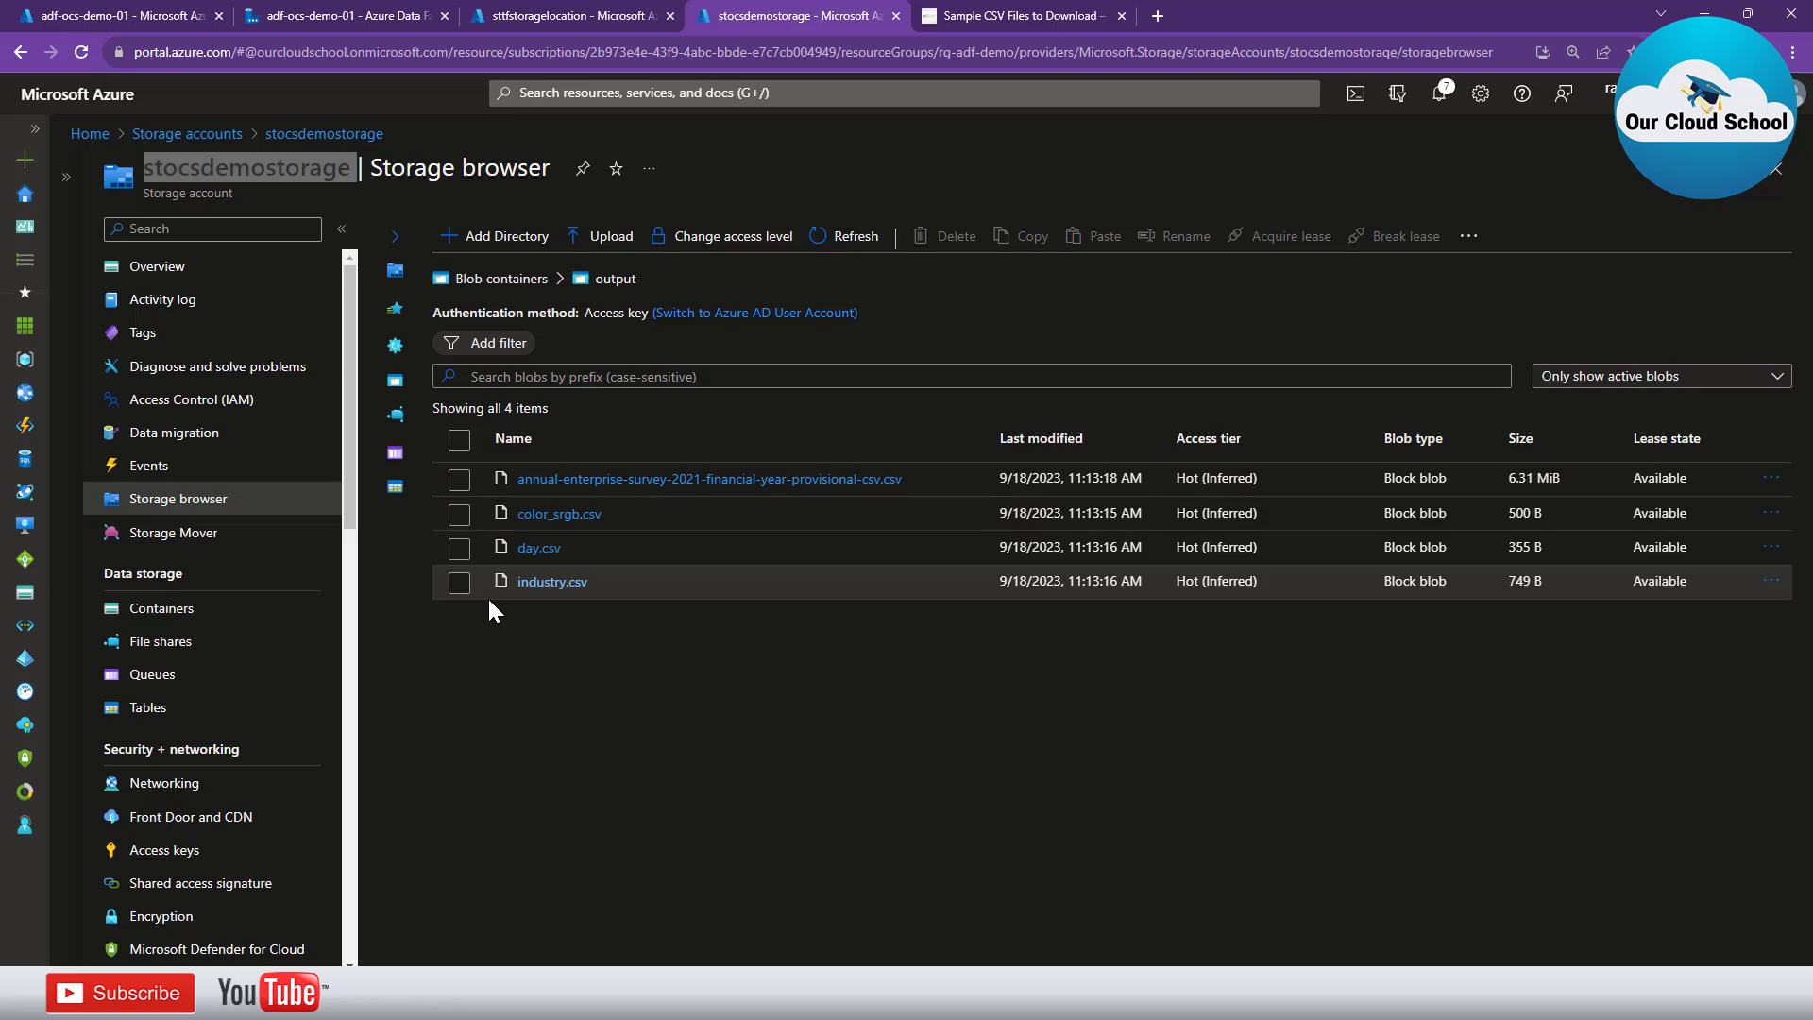
click(590, 16)
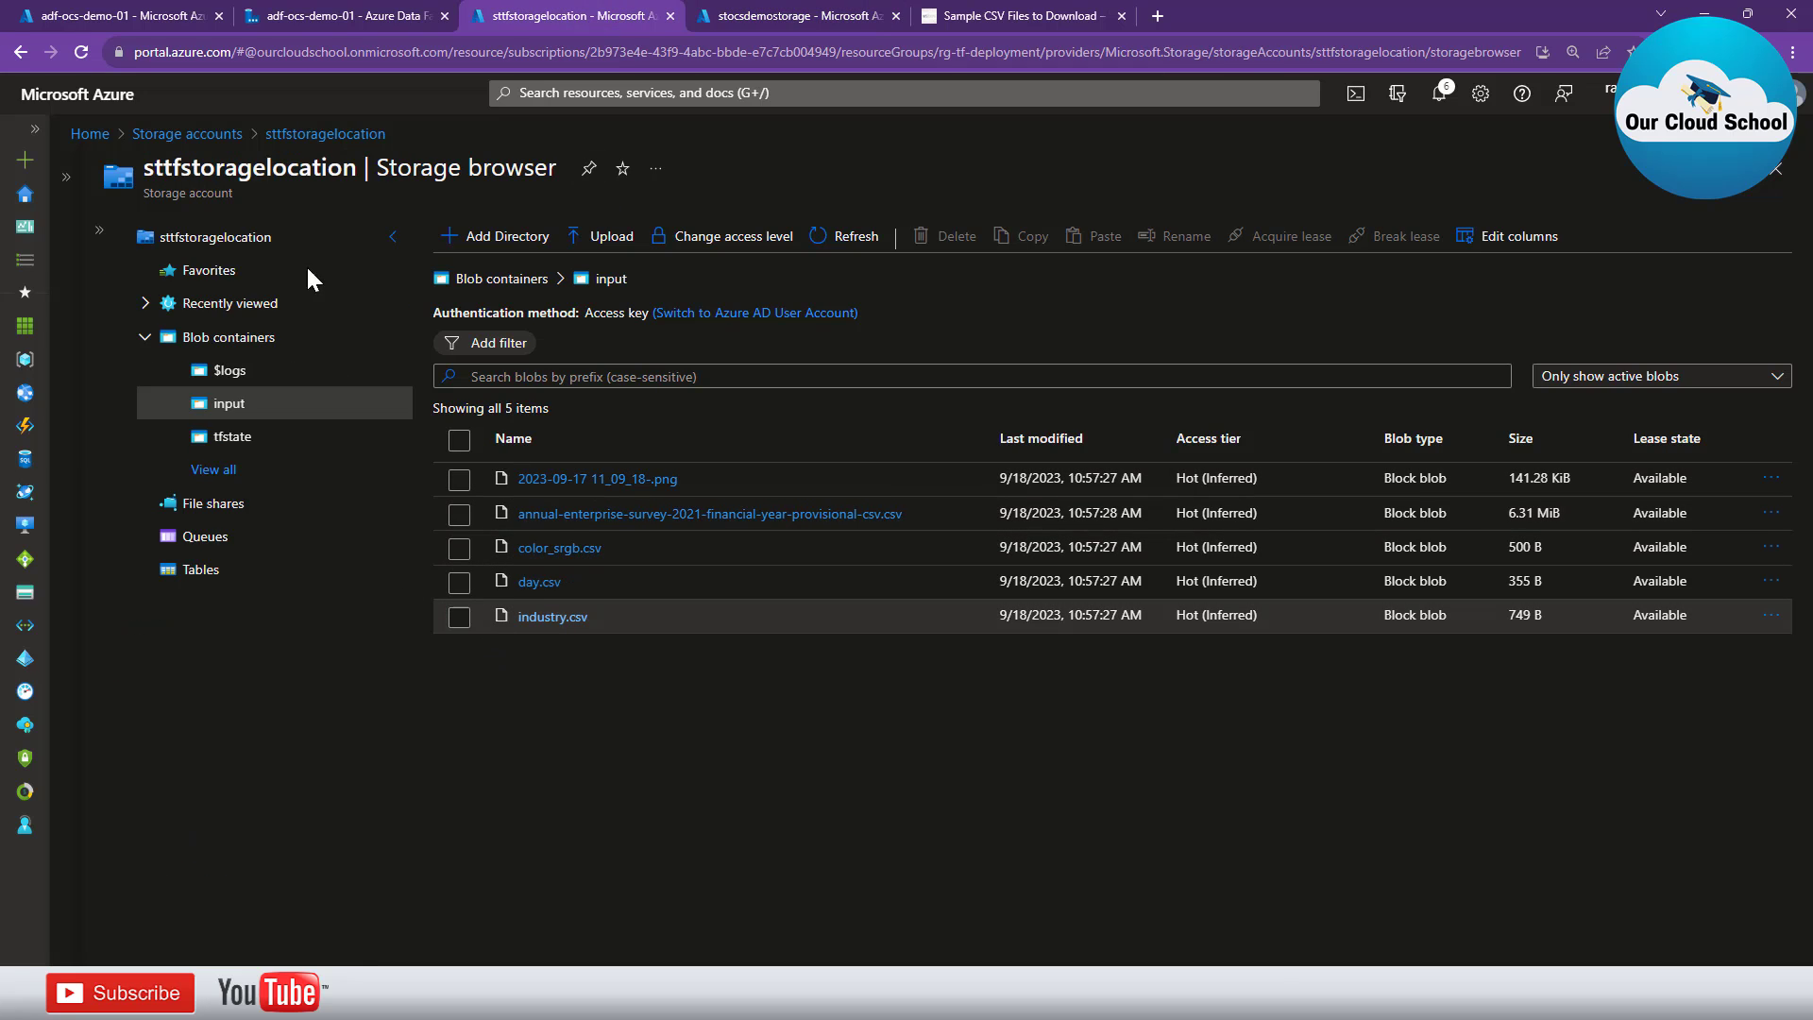
Return to the data factory, close the run details, and review the *.csv wildcard path in the Copy data1 source settings.
click(293, 21)
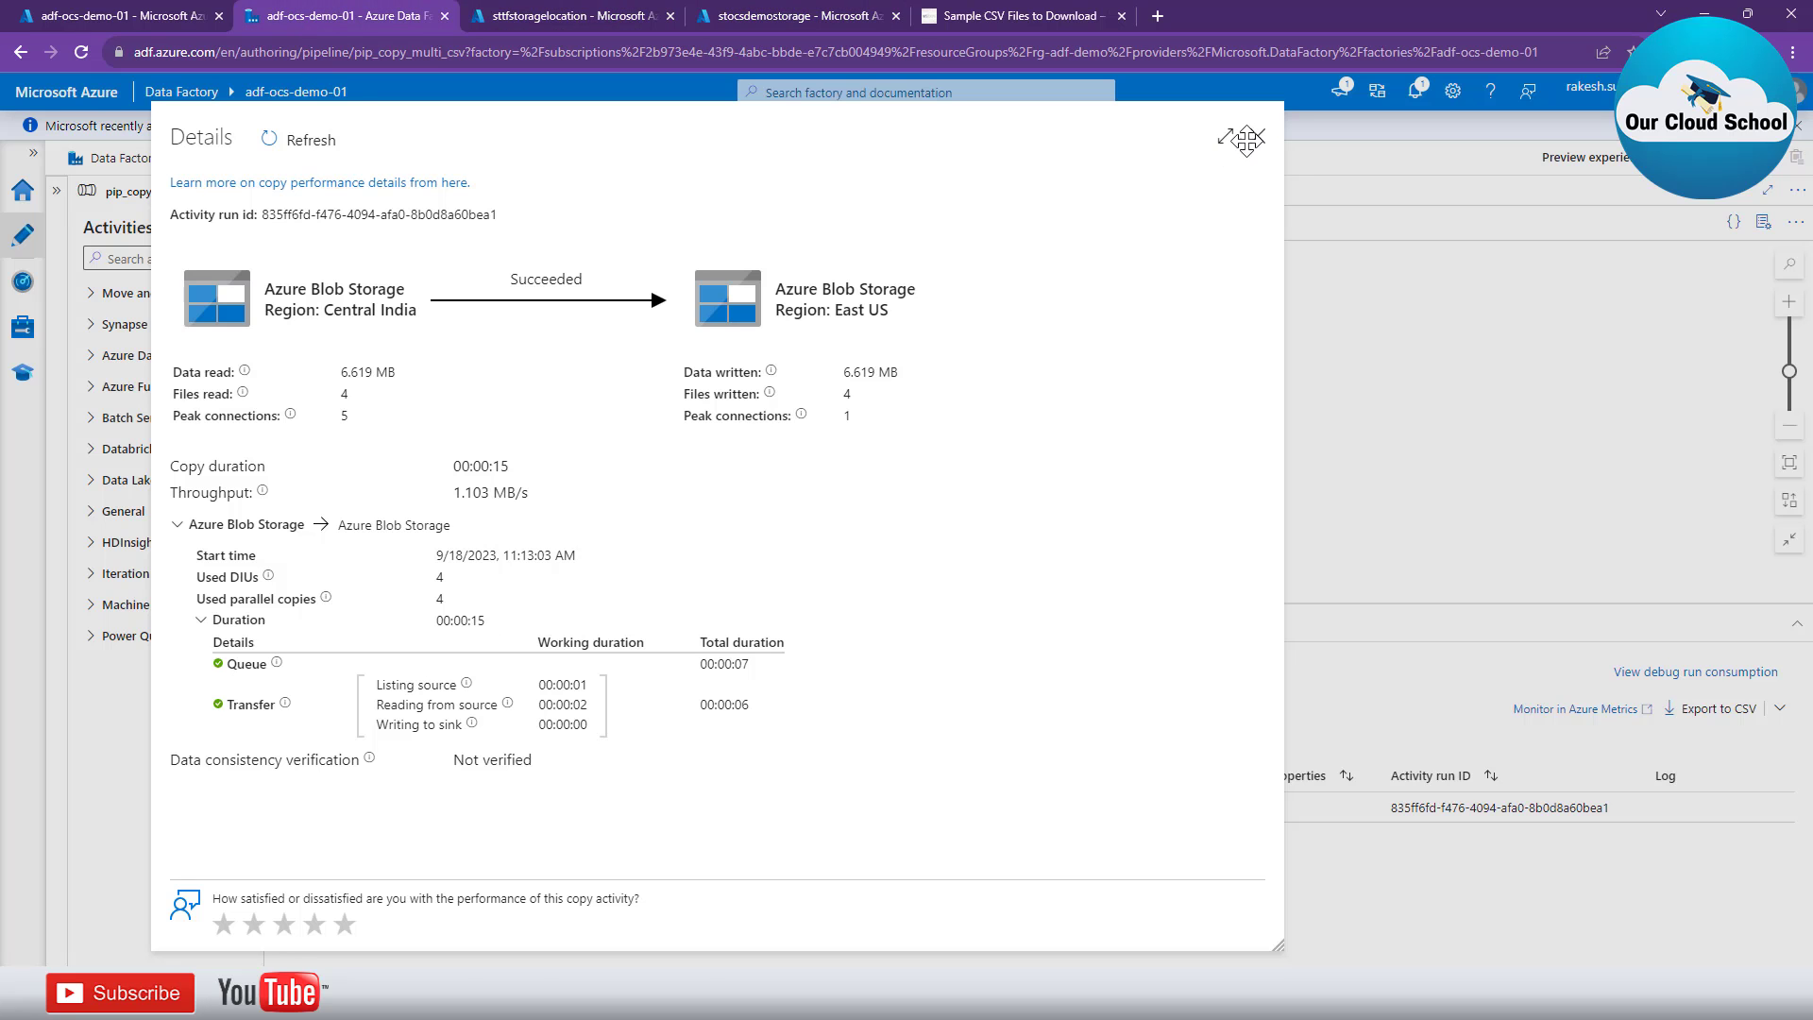
click(1256, 134)
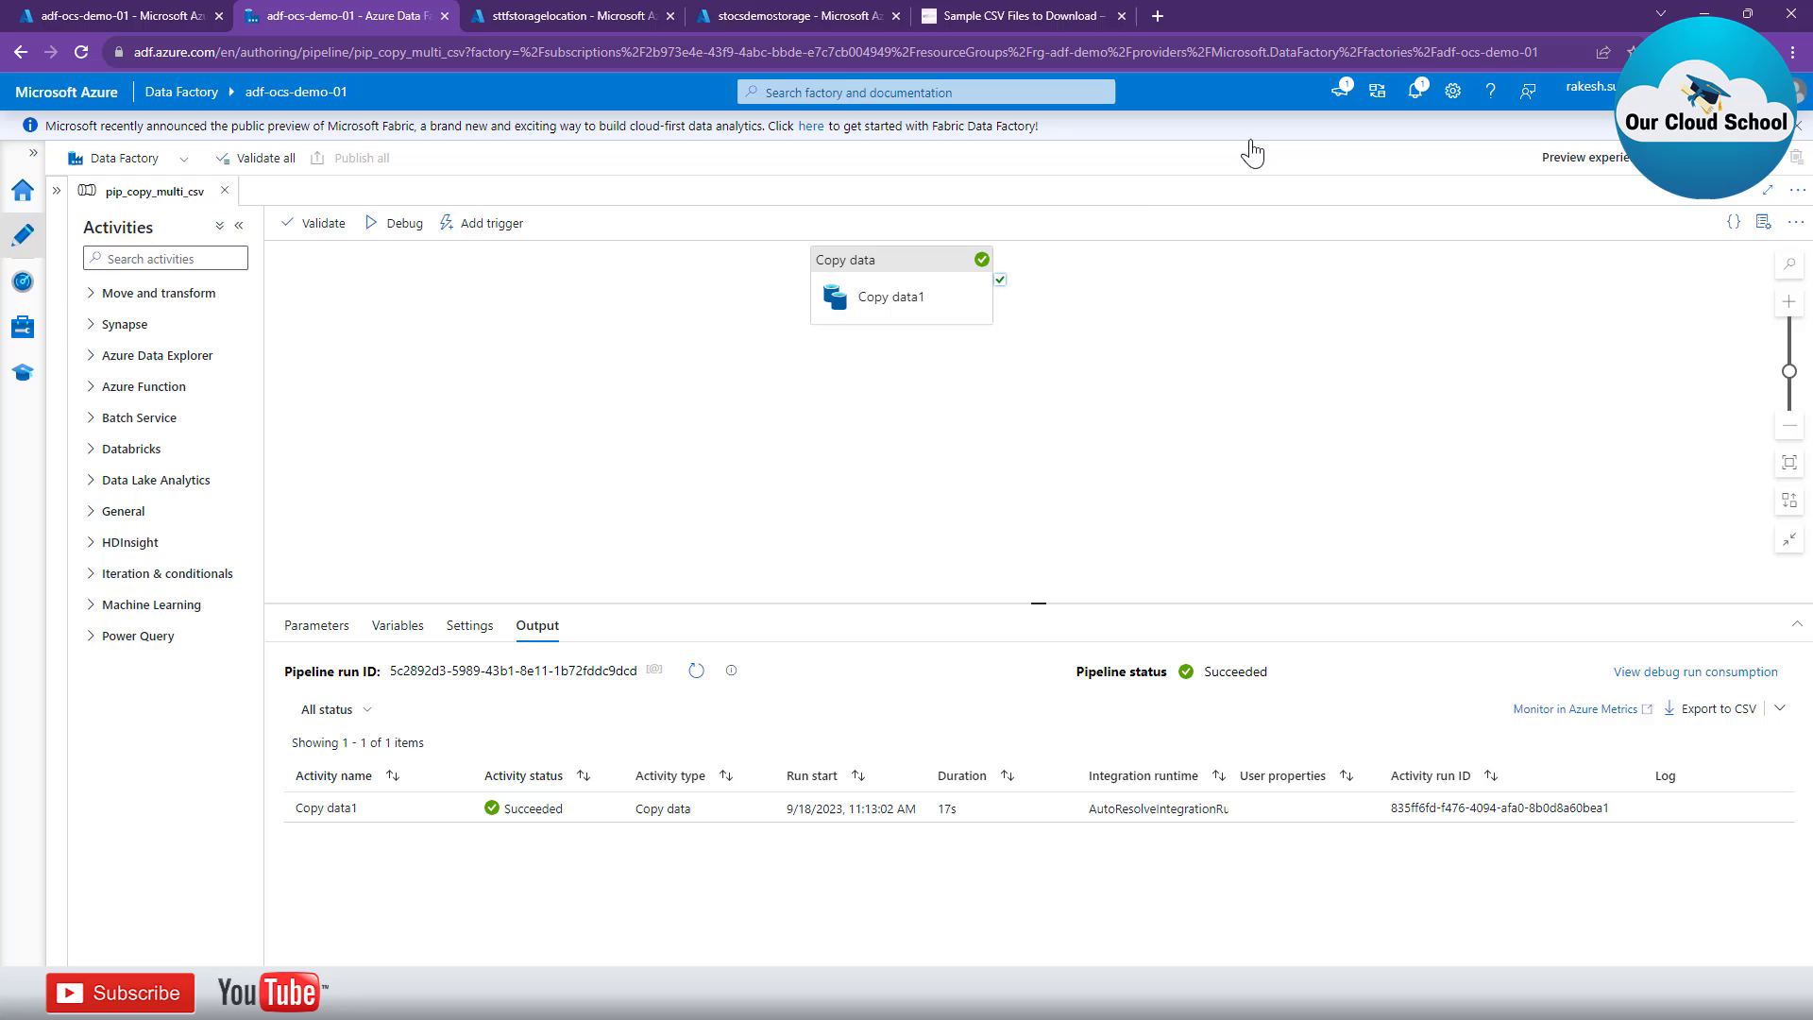
click(881, 291)
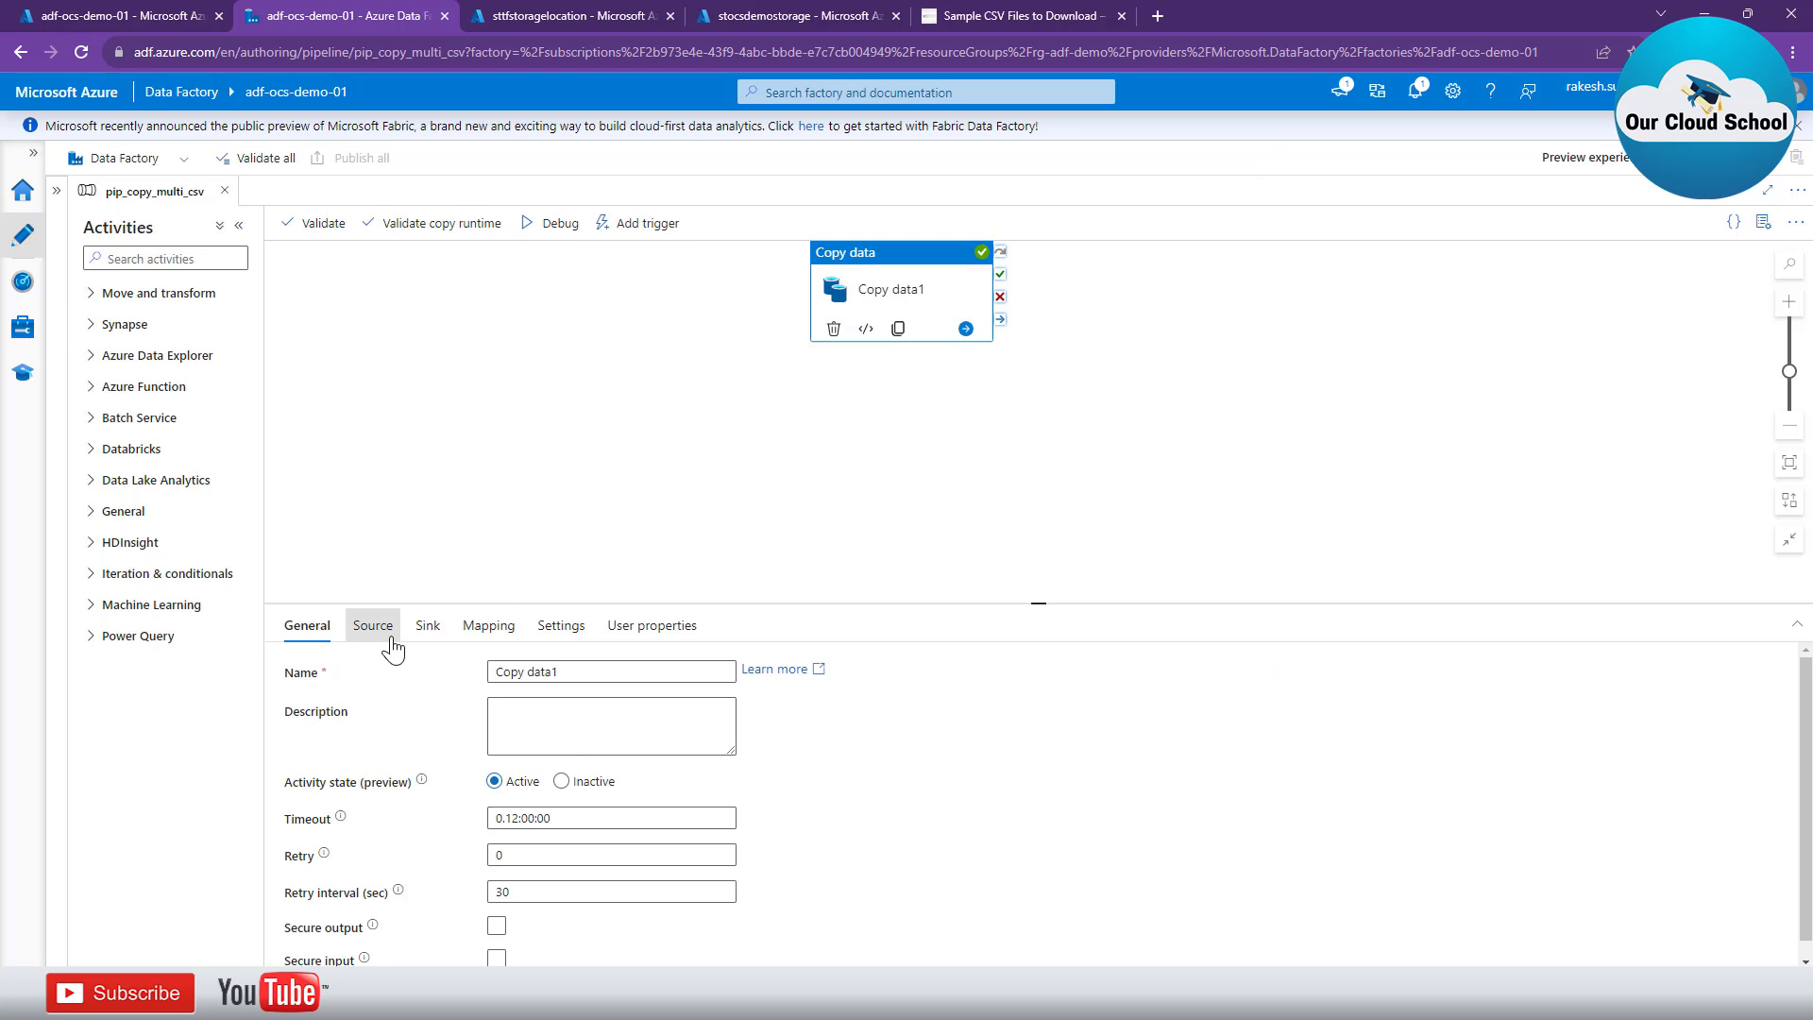
click(377, 635)
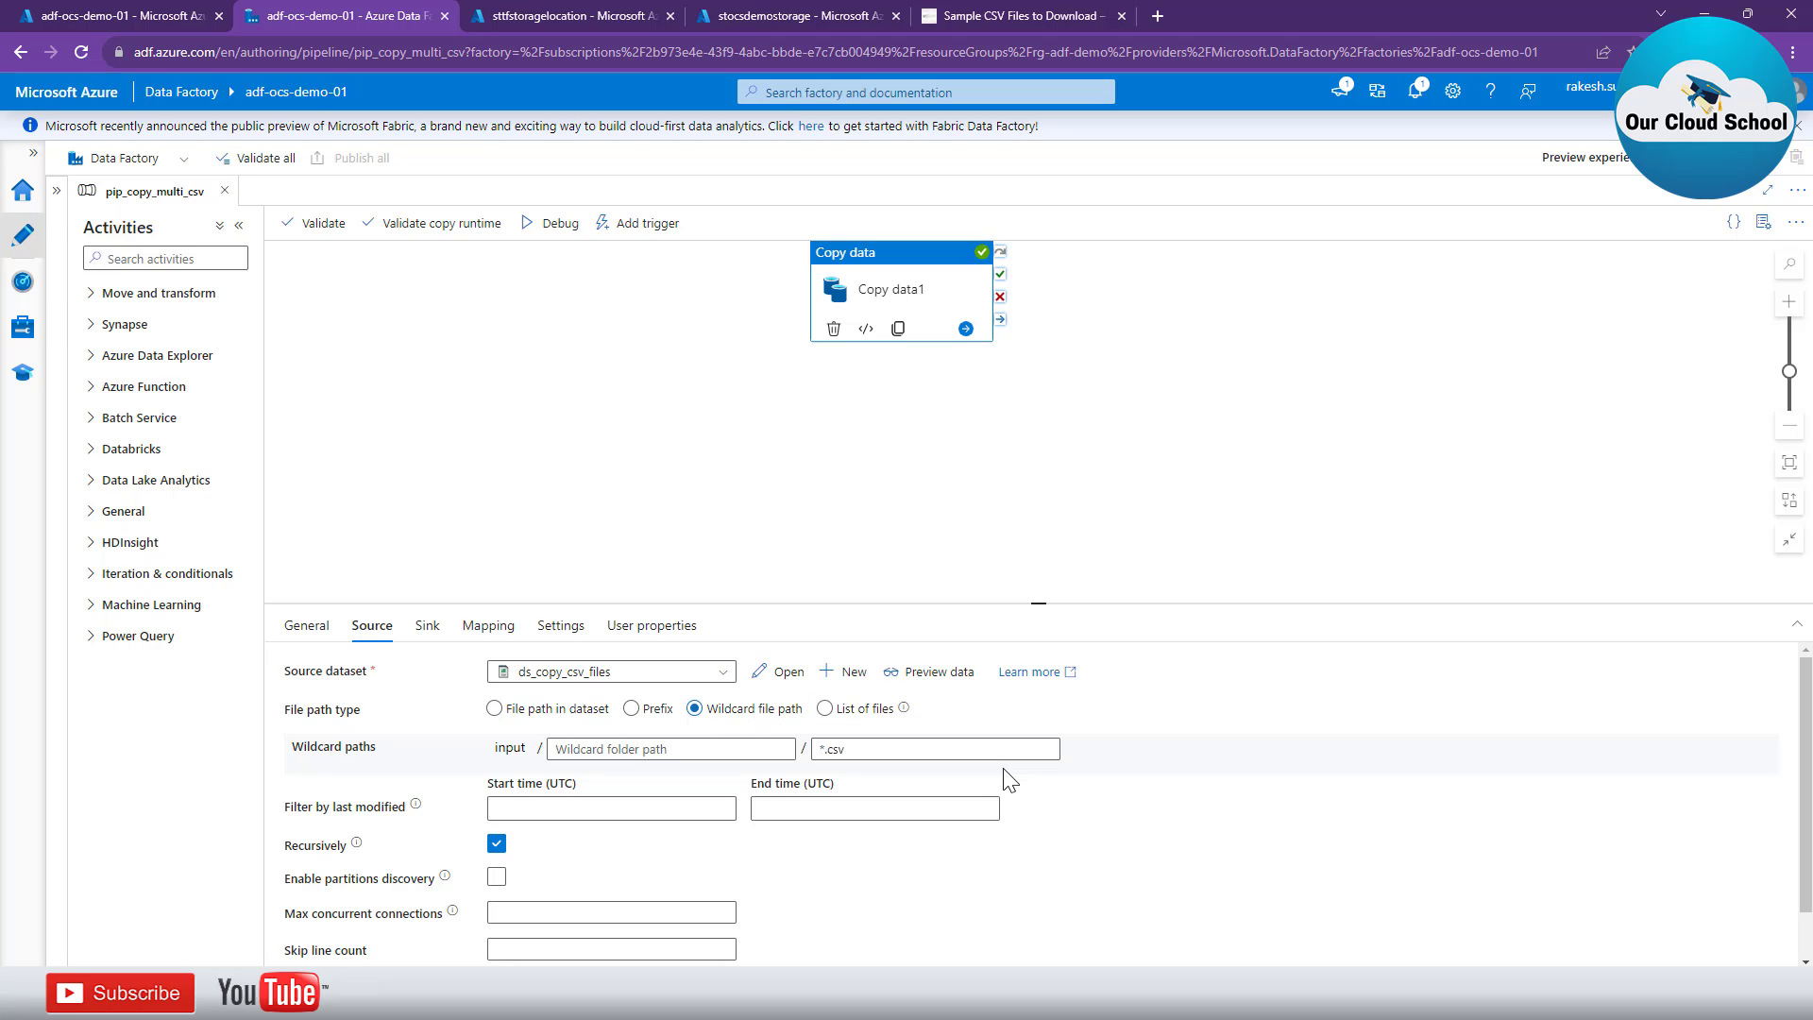
drag(894, 750, 730, 746)
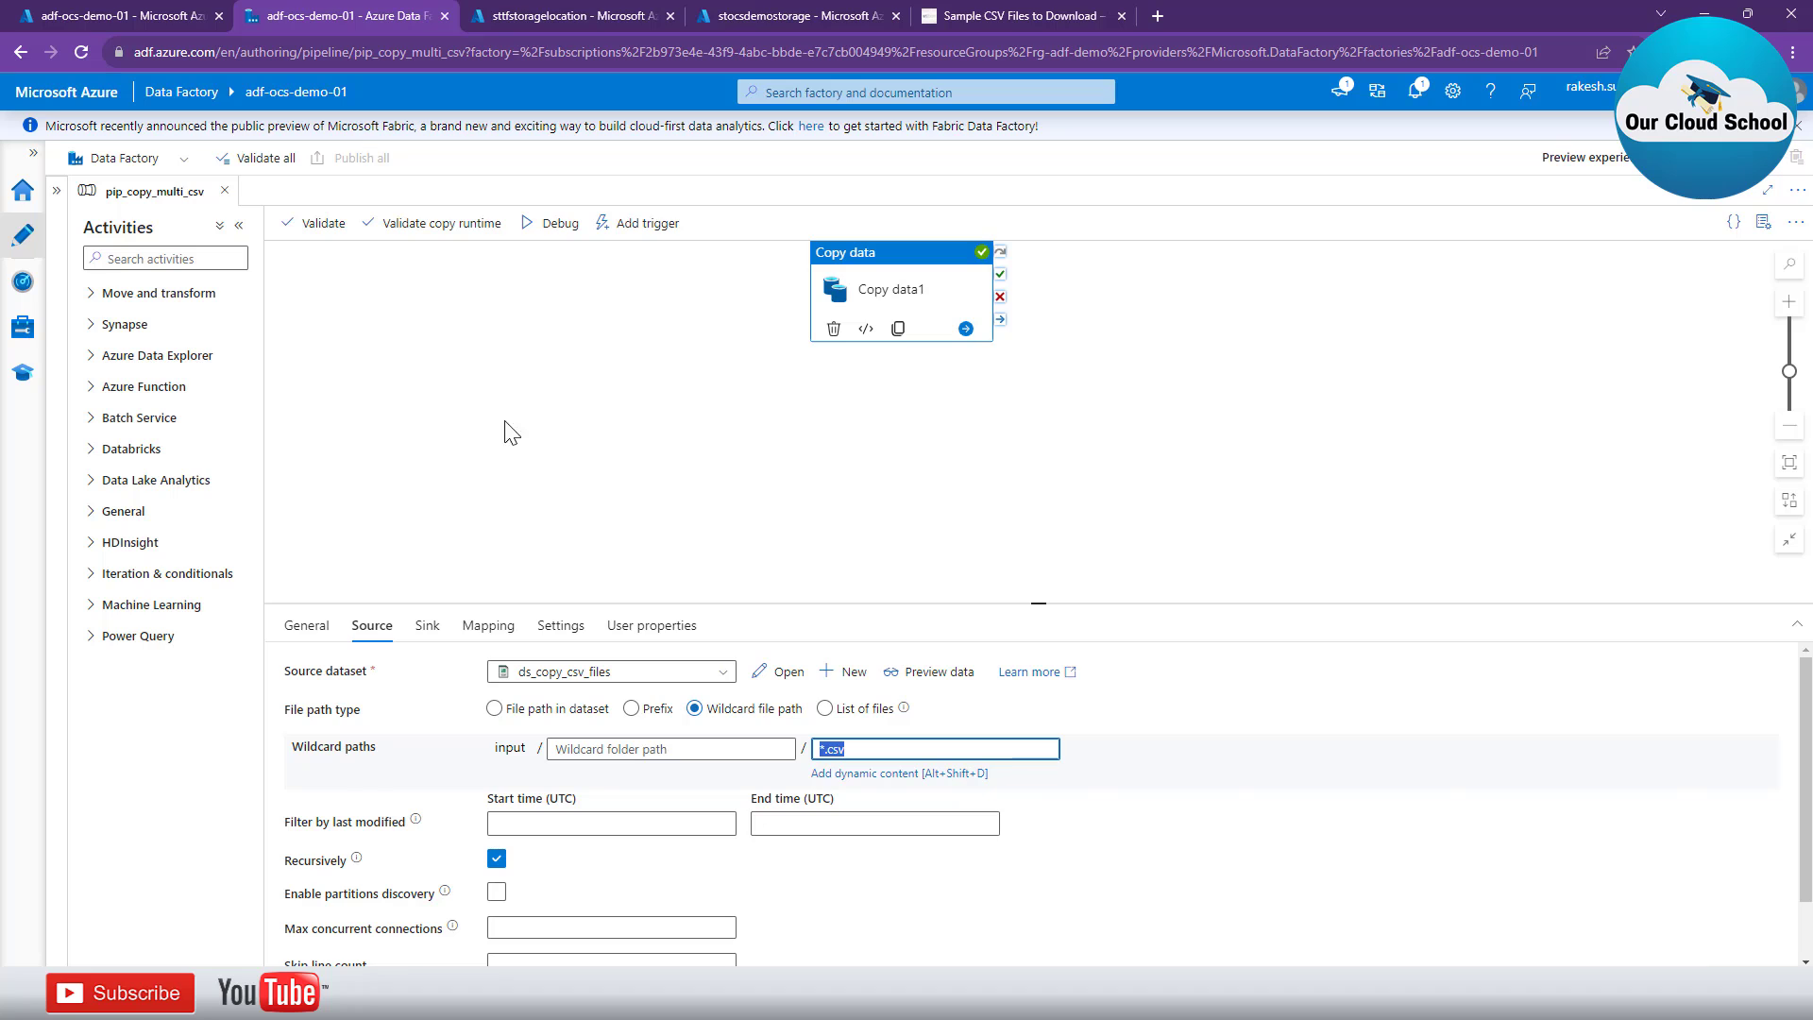
click(531, 429)
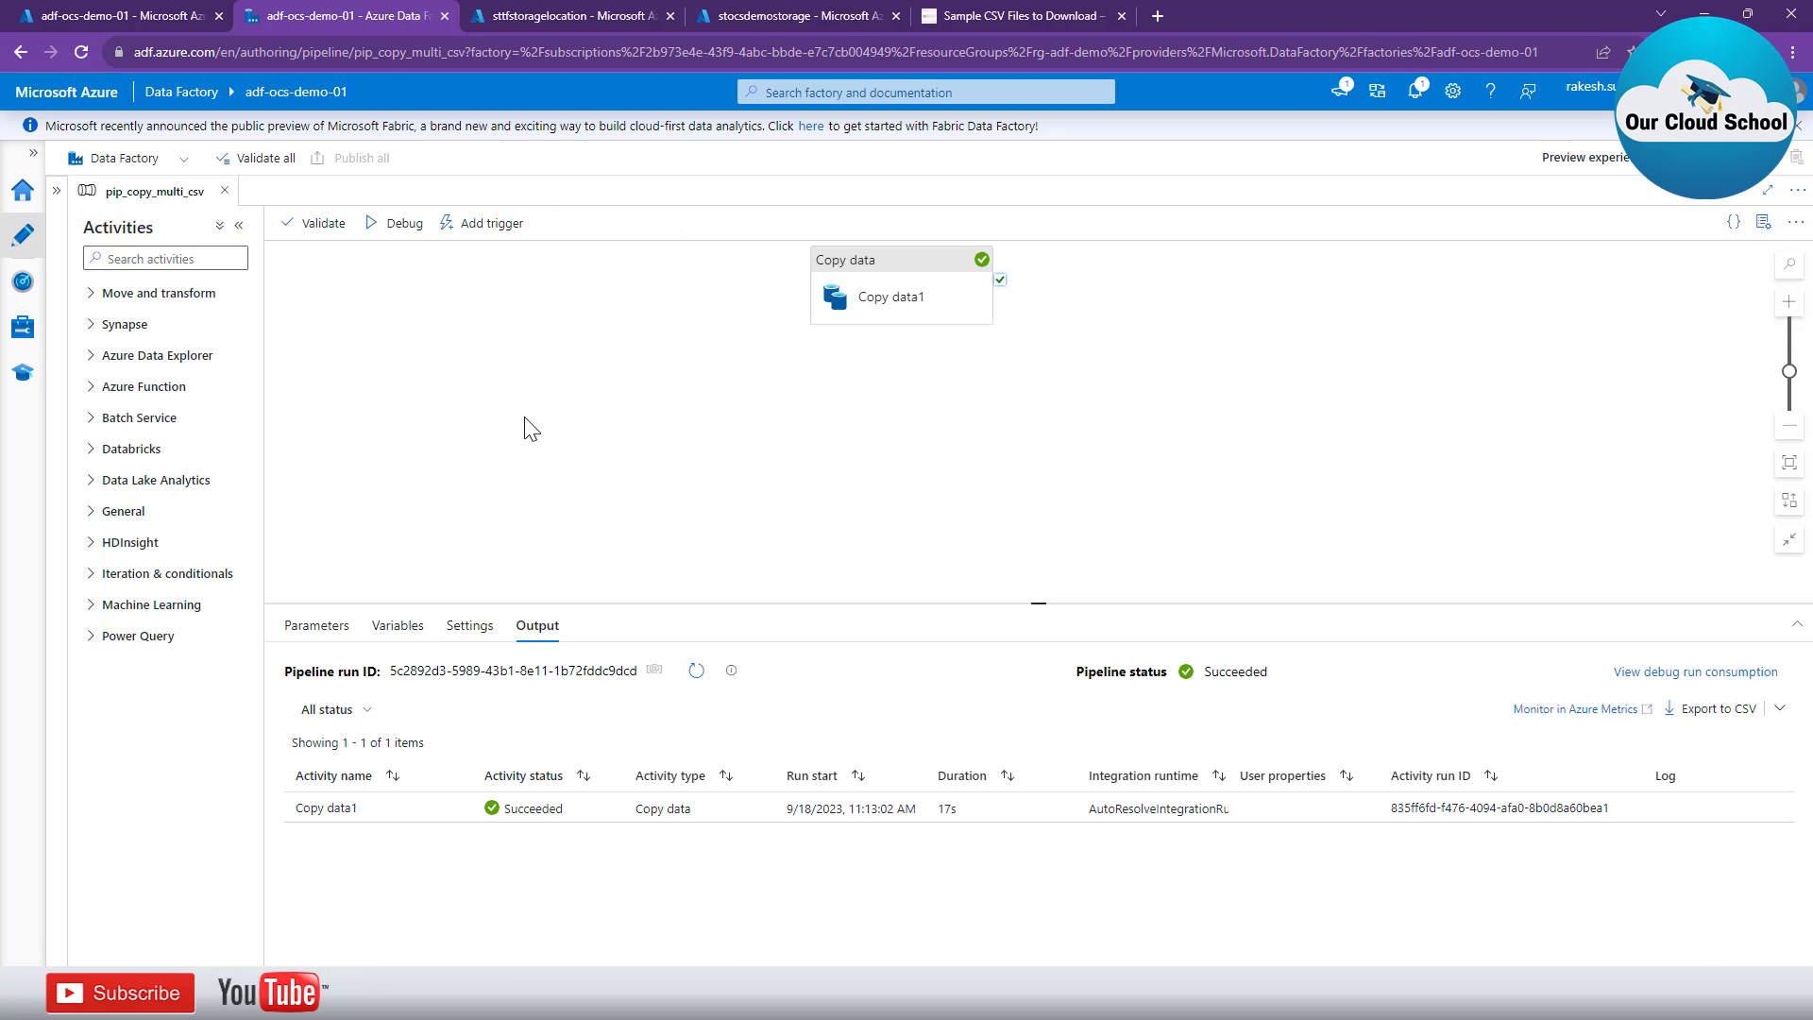